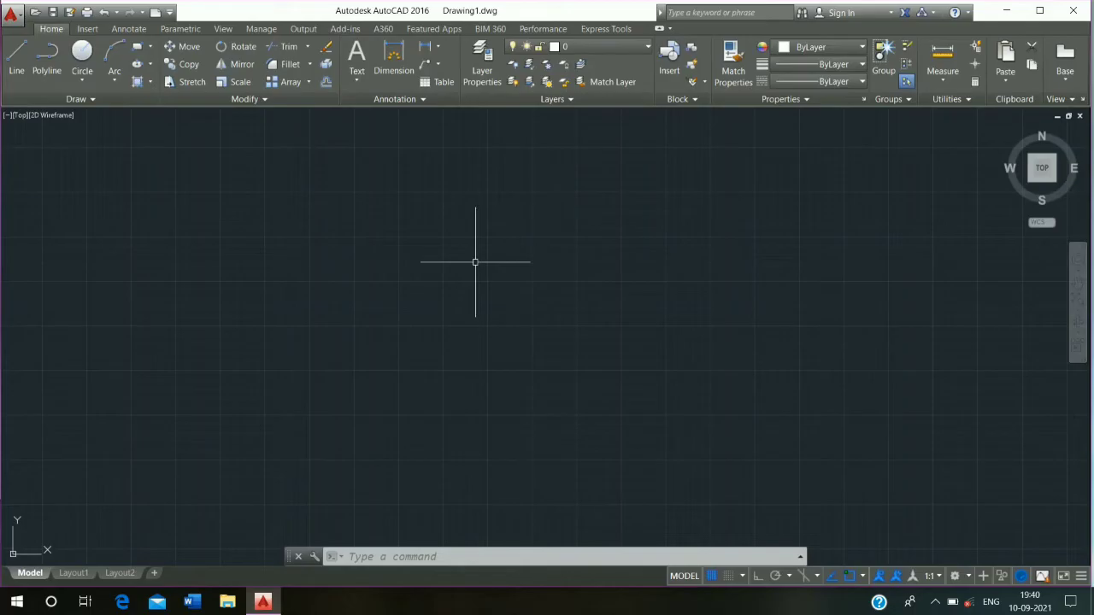
Set the drawing's length units to Decimal with a precision of 0.00.
text(u)
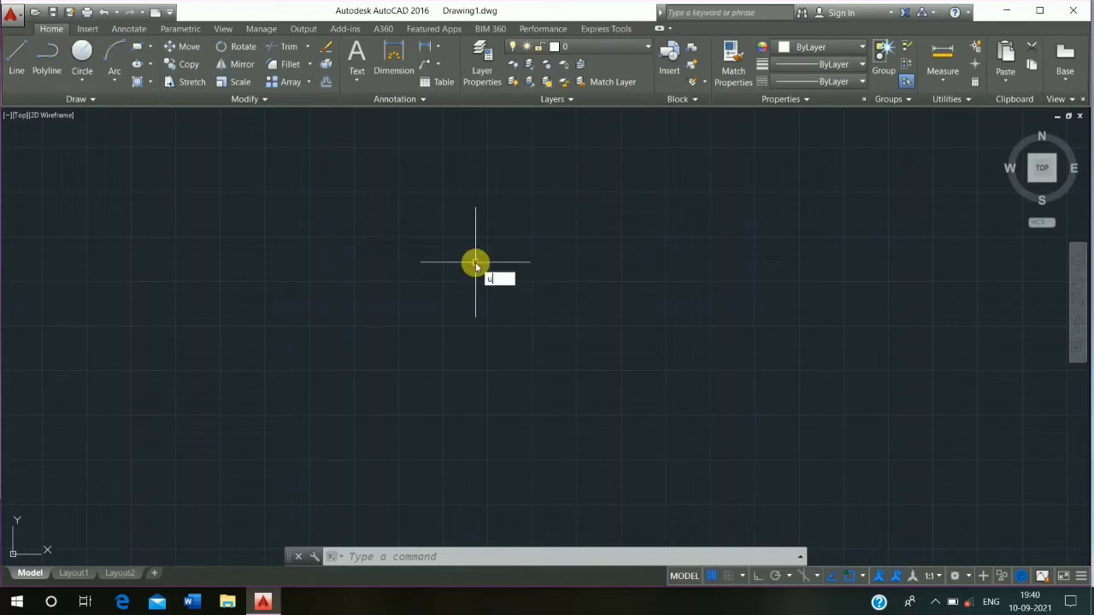
text(n)
key(Return)
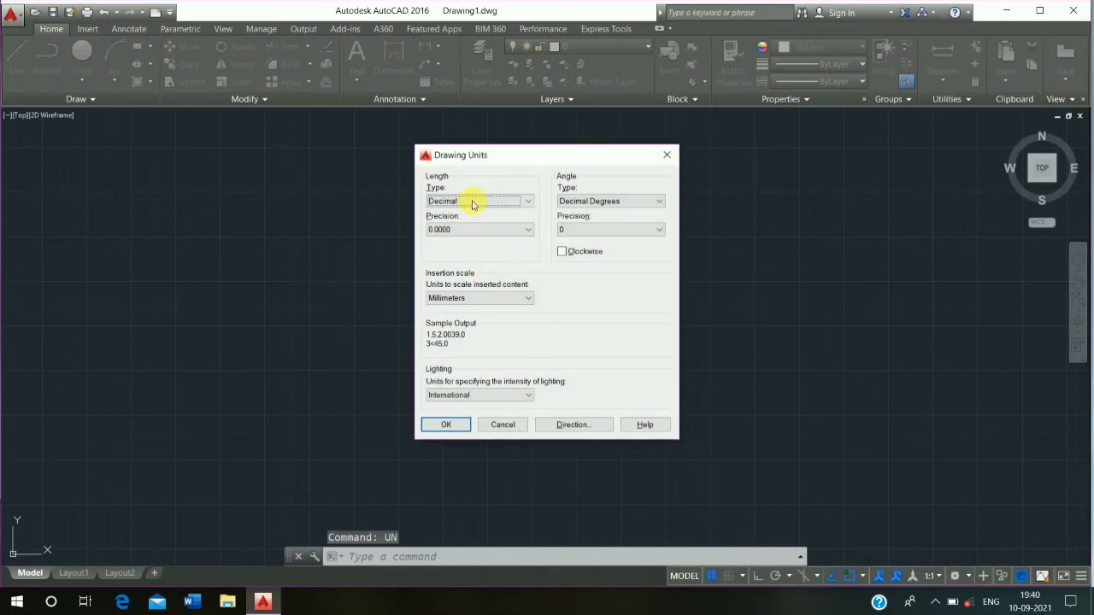
click(468, 204)
click(453, 222)
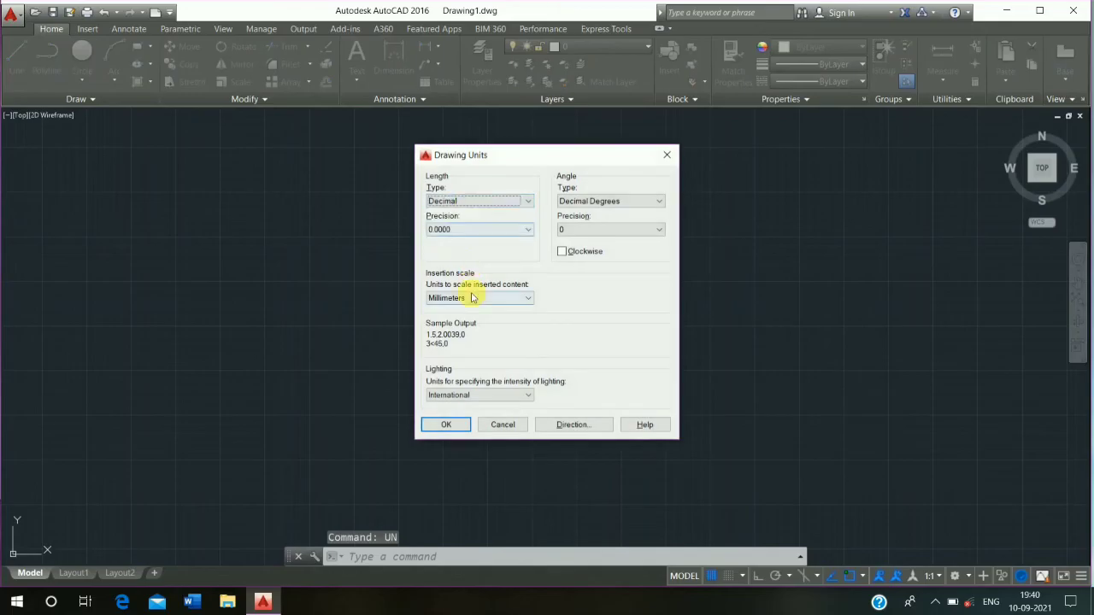
click(491, 230)
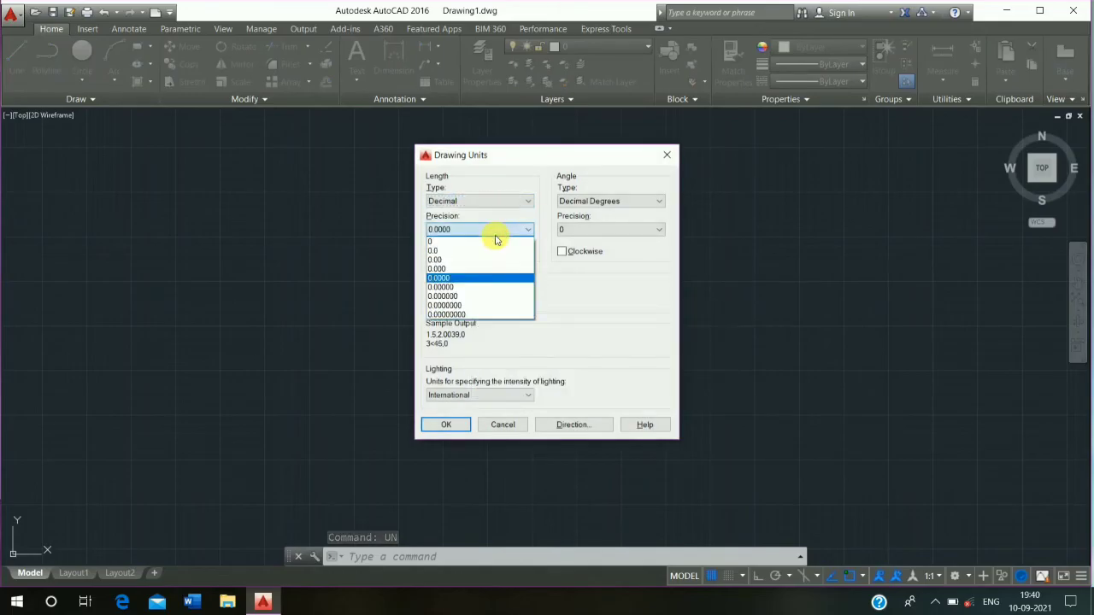
click(458, 260)
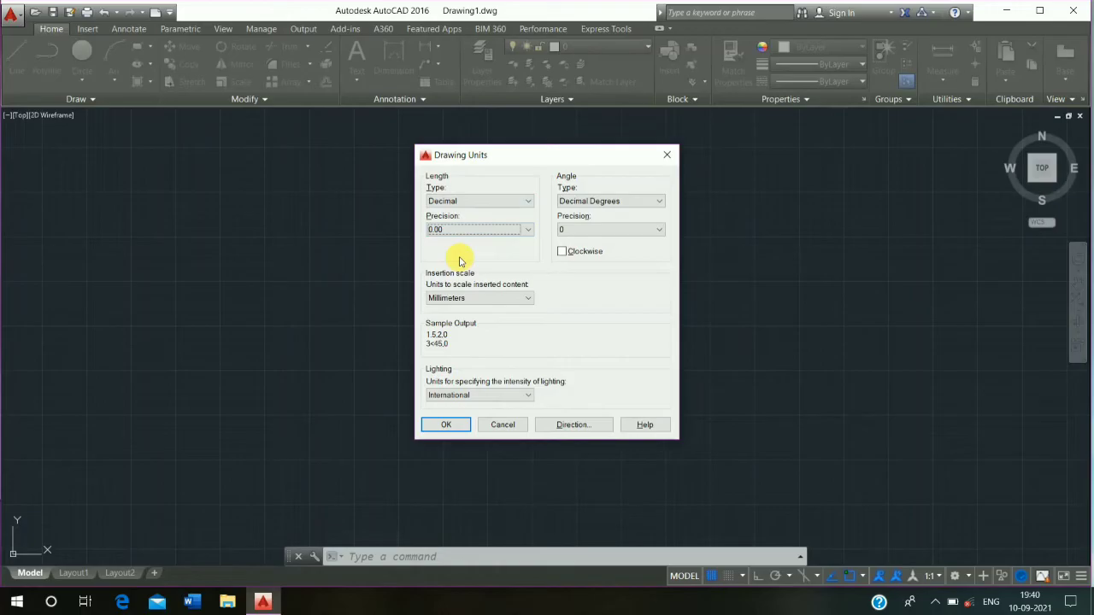
click(443, 424)
Modify the ISO-25 dimension style to suppress both extension lines, Ext line 1 and Ext line 2.
text(d)
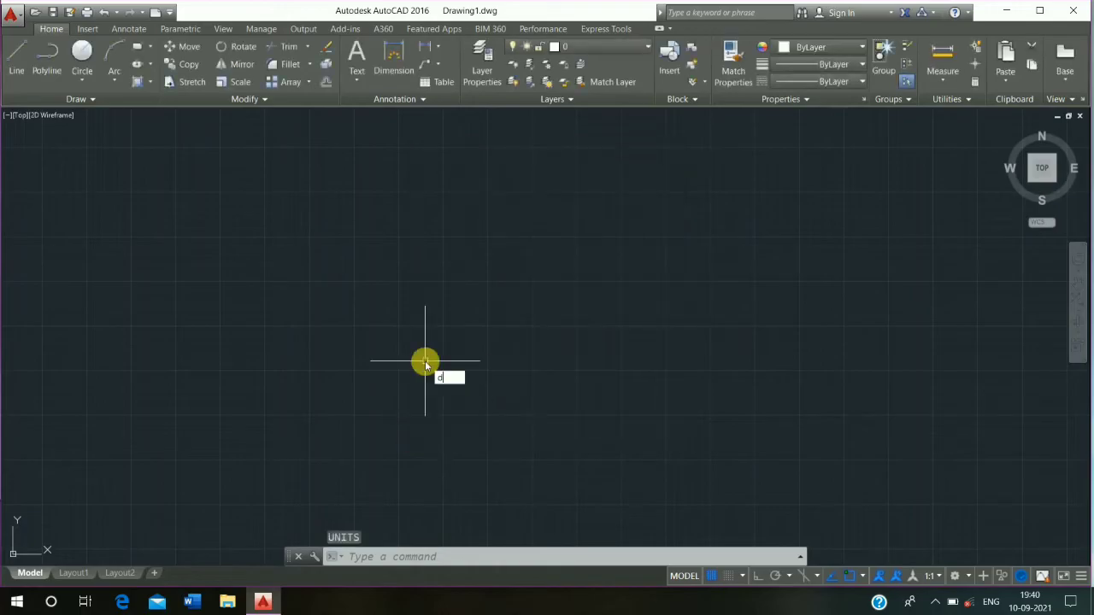
key(Return)
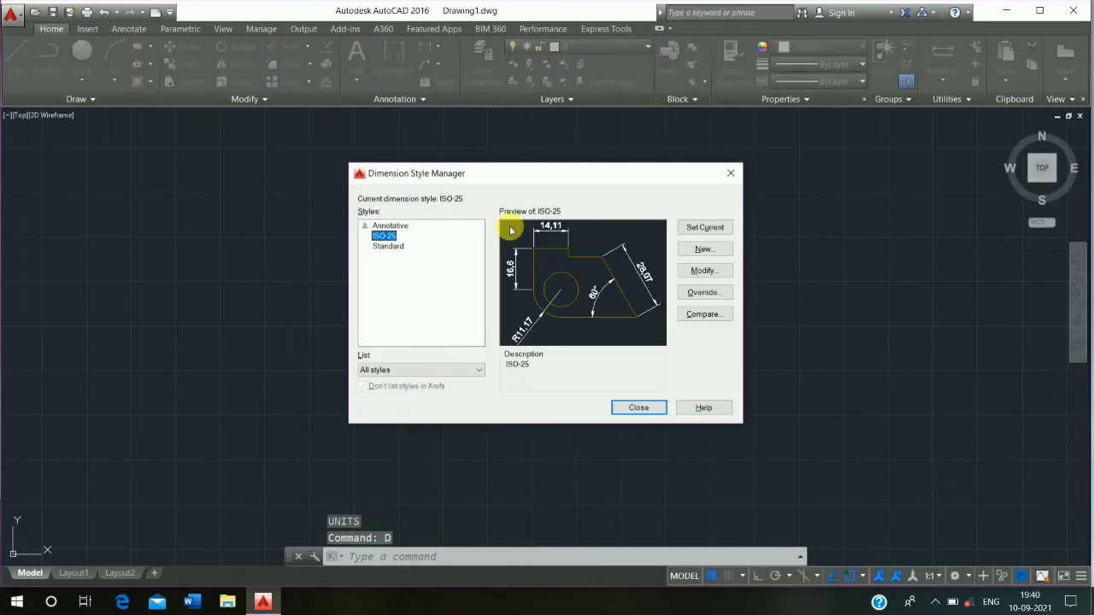
click(702, 270)
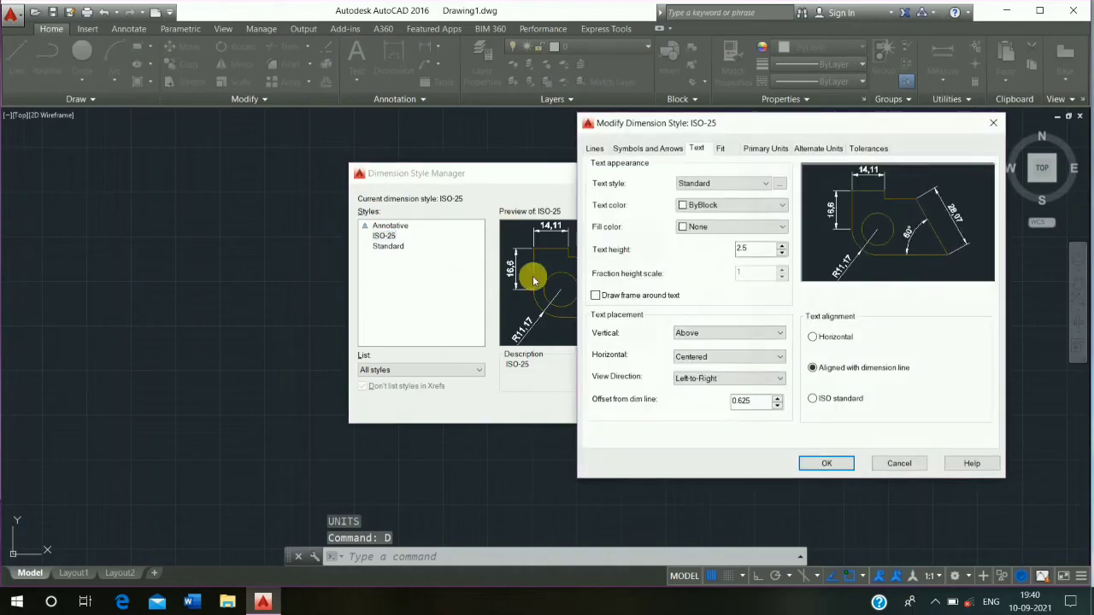
click(595, 149)
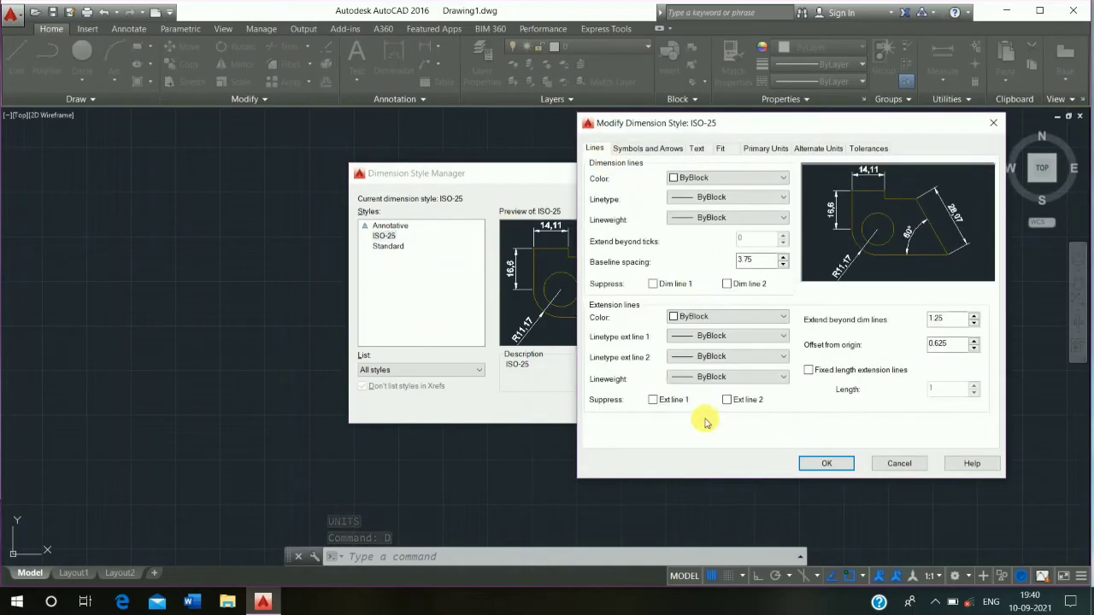
click(663, 400)
click(728, 399)
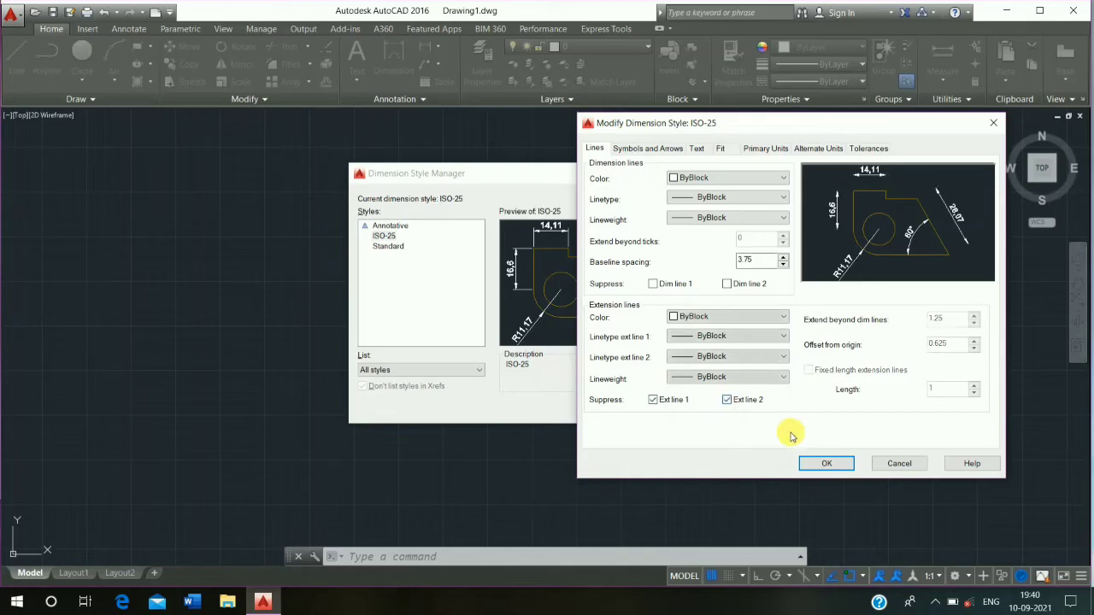
Set the ISO-25 dimension style's arrow size to 100 and text height to 150, and save the style.
click(647, 148)
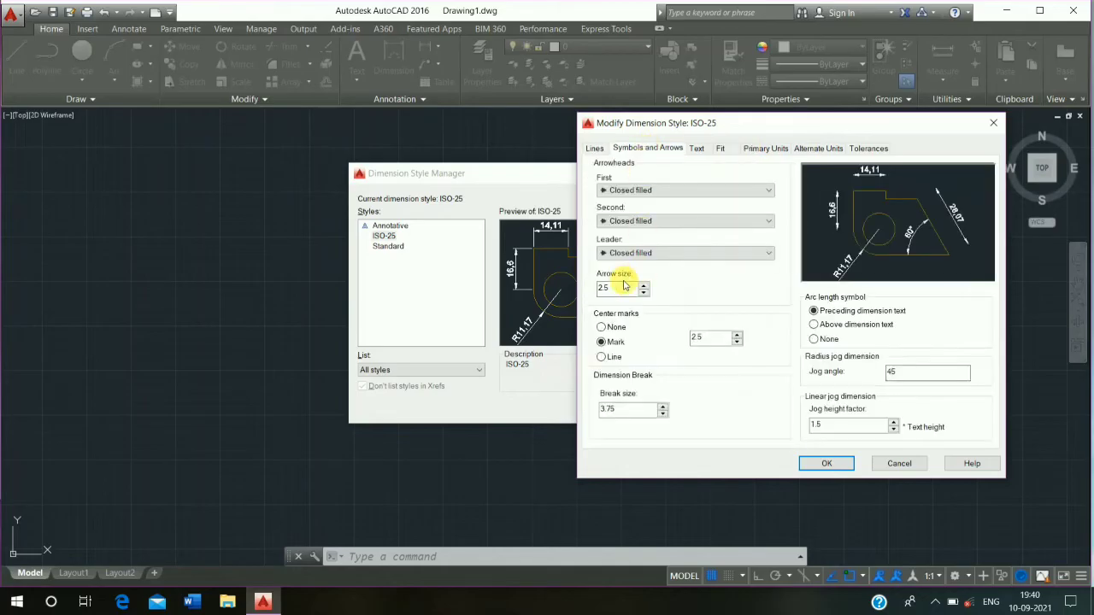
text(100)
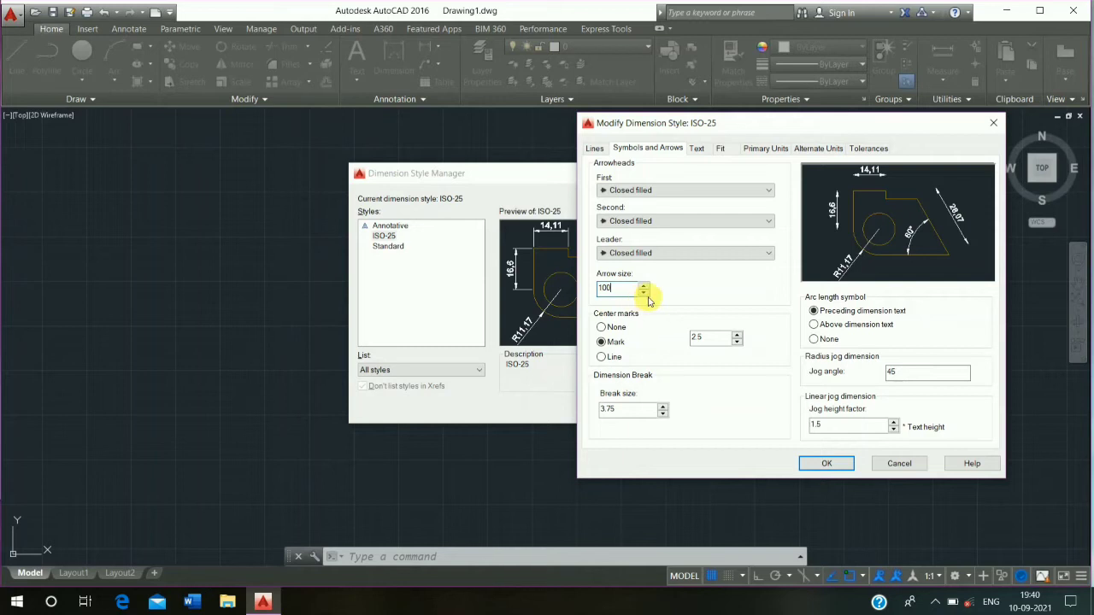
click(697, 148)
double_click(748, 248)
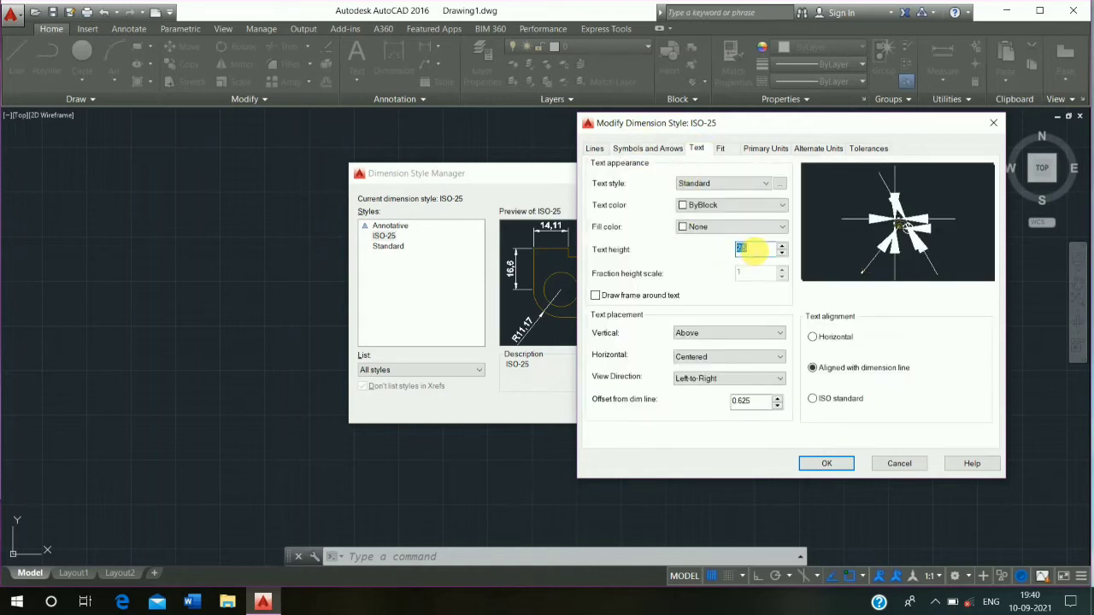
text(150)
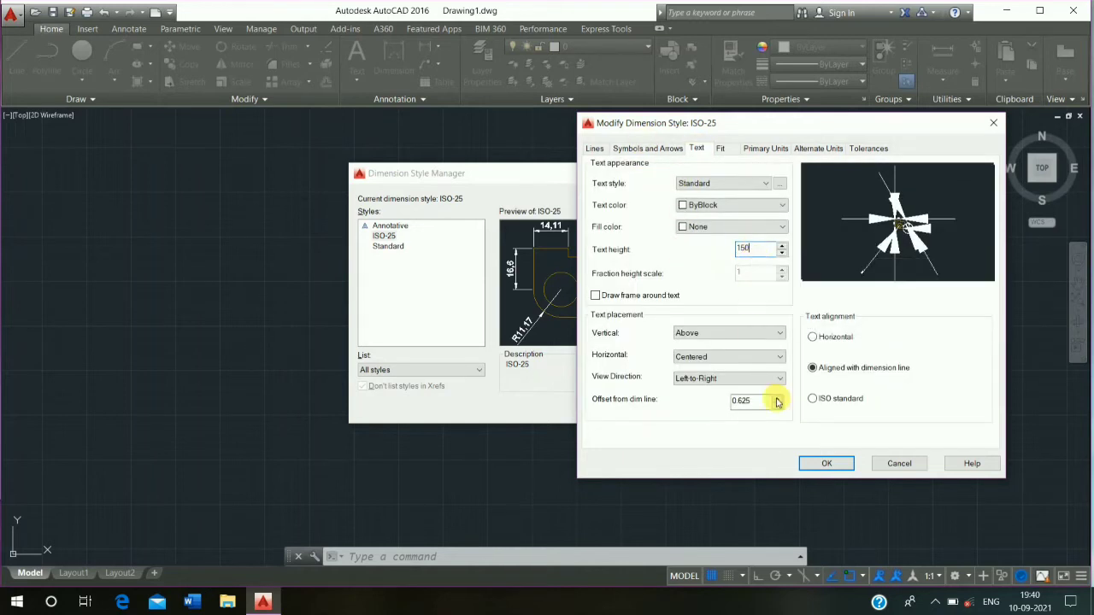
click(815, 462)
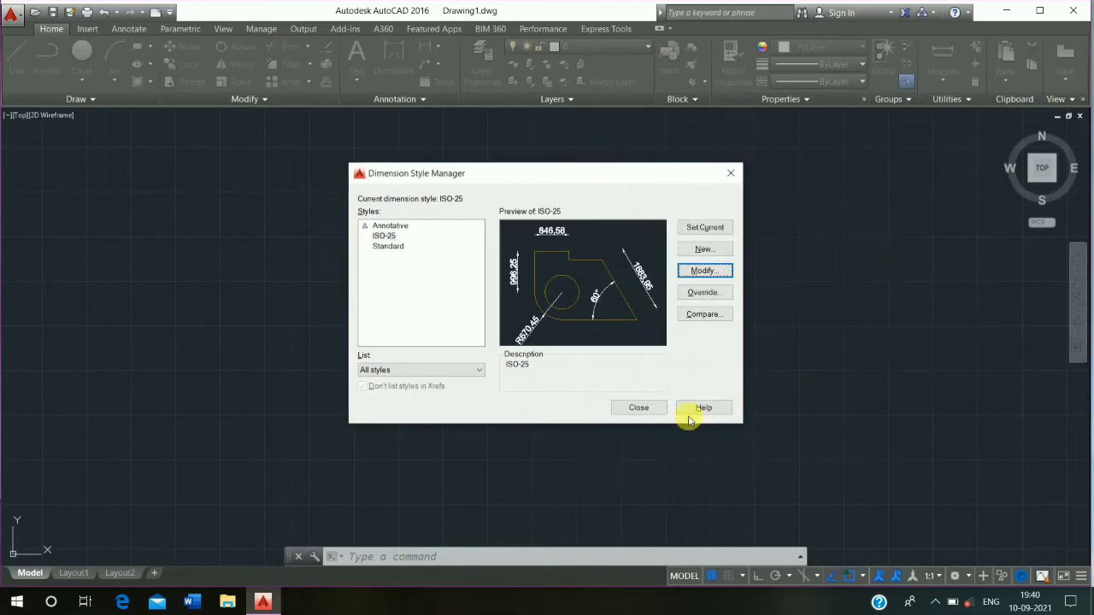
click(637, 408)
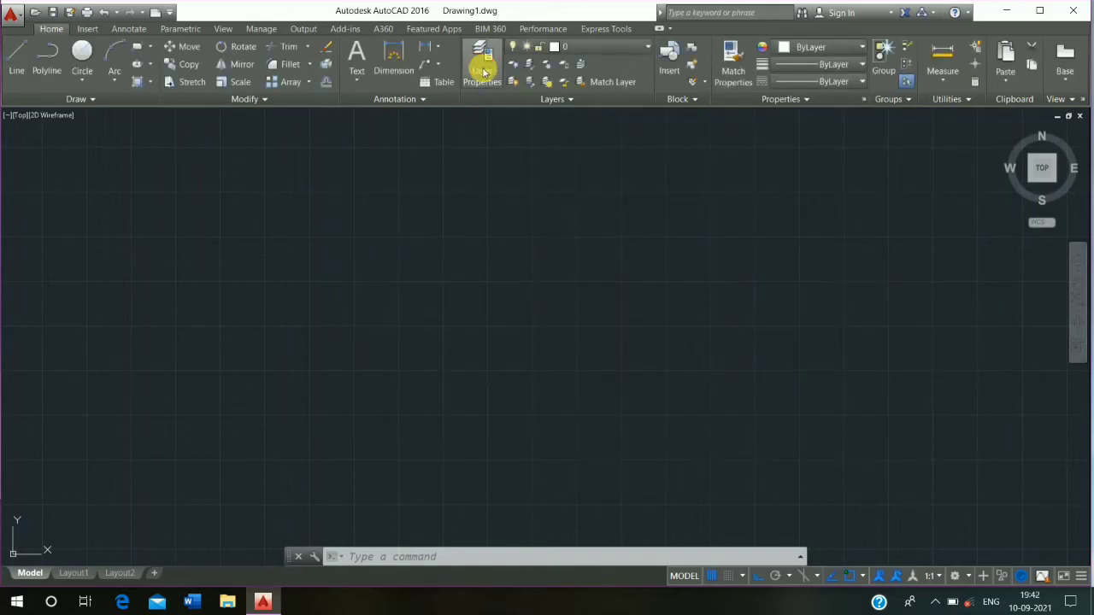
Create a new layer named "wall" and set its color to green.
click(484, 72)
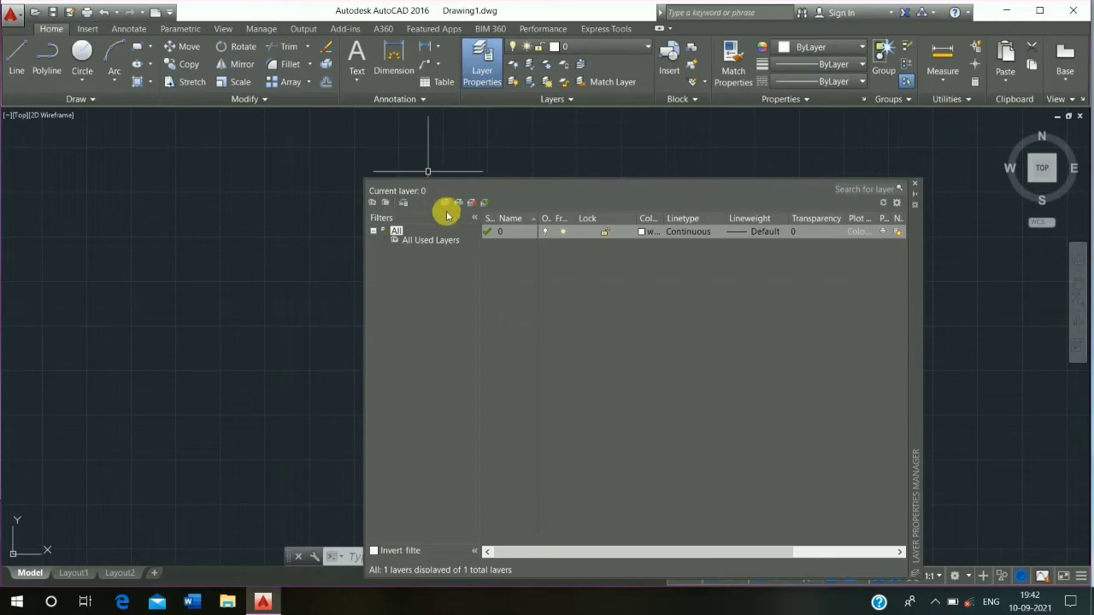
click(445, 203)
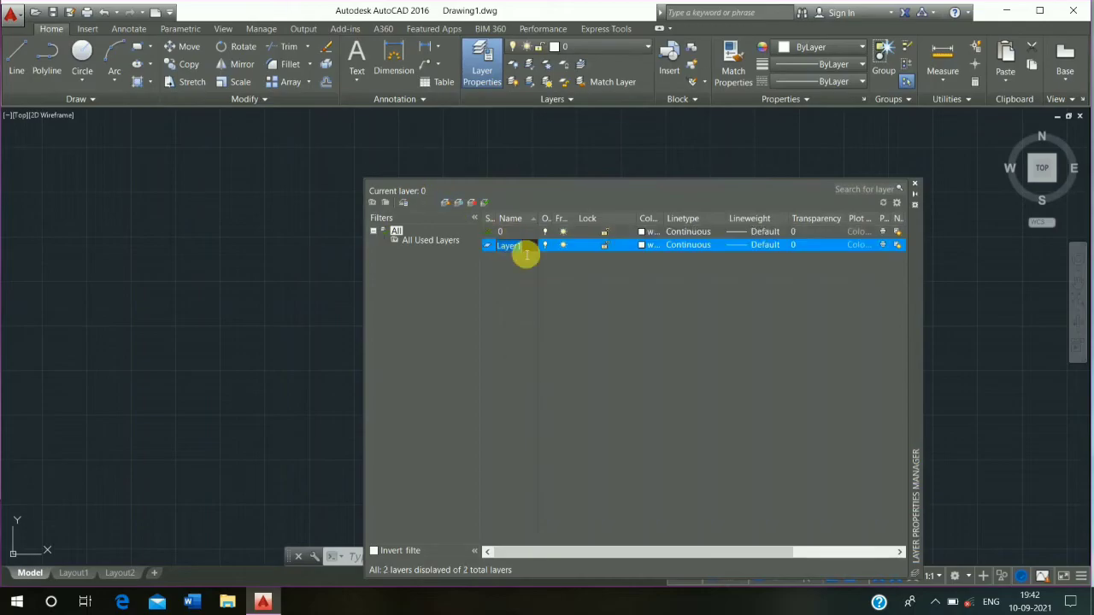
text(wall)
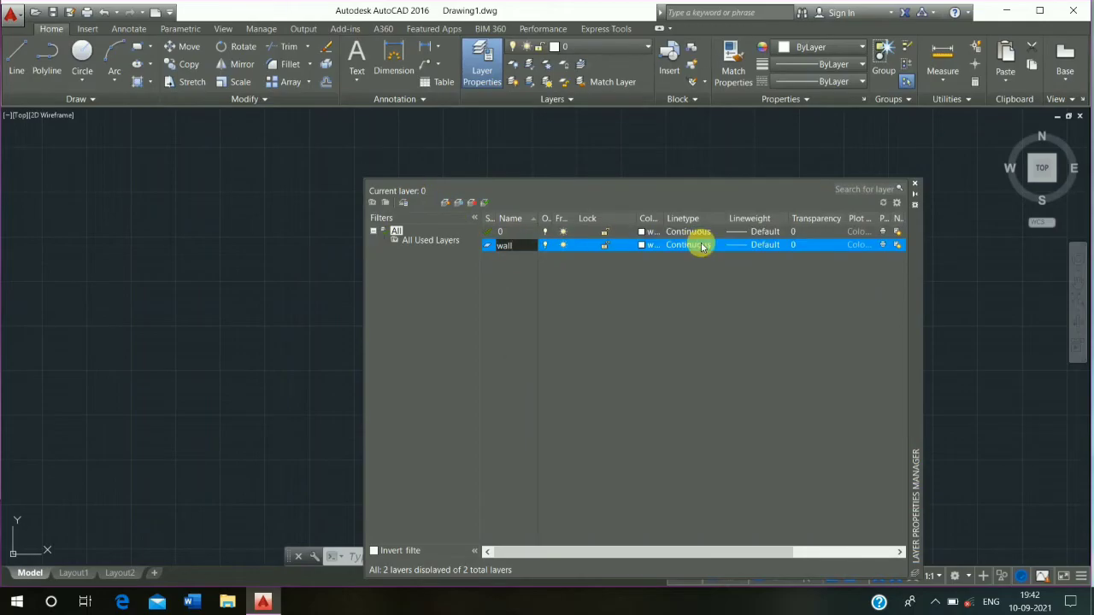
click(642, 246)
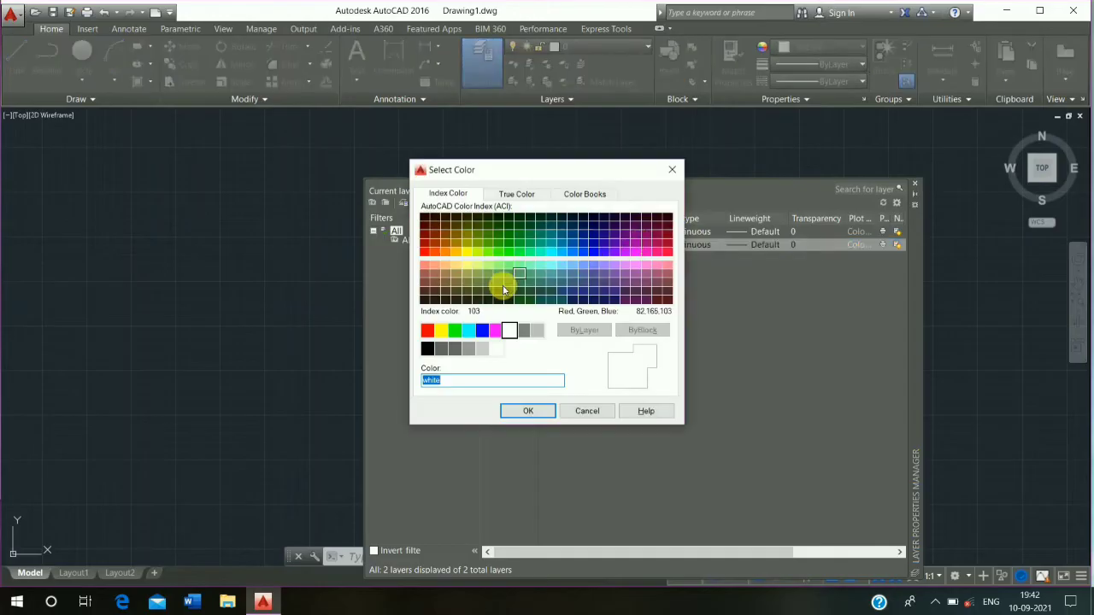
click(461, 337)
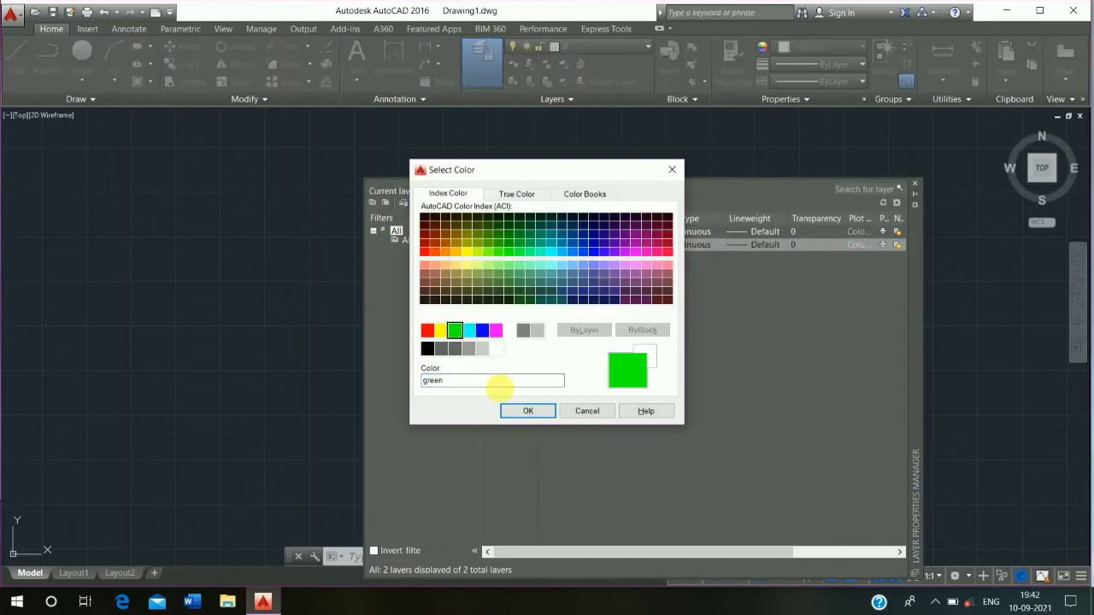
click(527, 411)
Add a layer named "beam" and set its color to cyan.
click(447, 203)
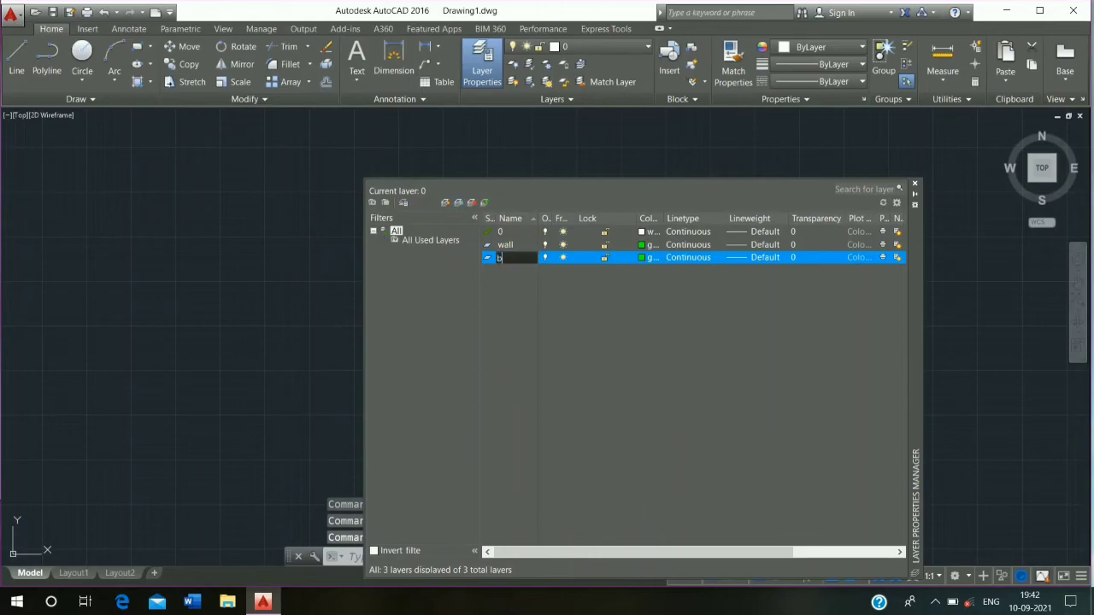
text(beam)
click(647, 257)
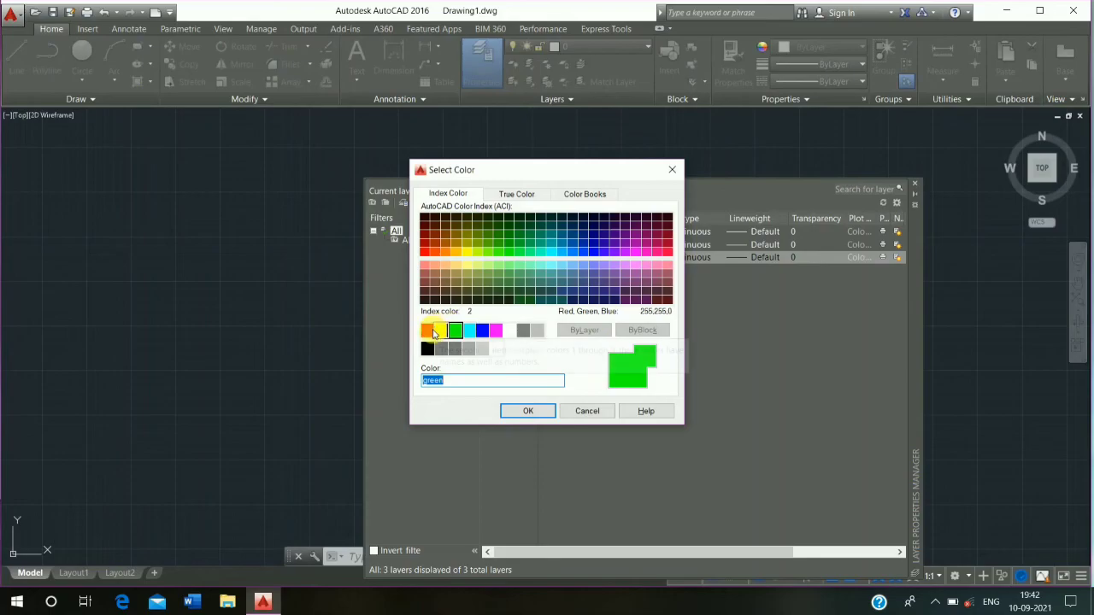
click(468, 331)
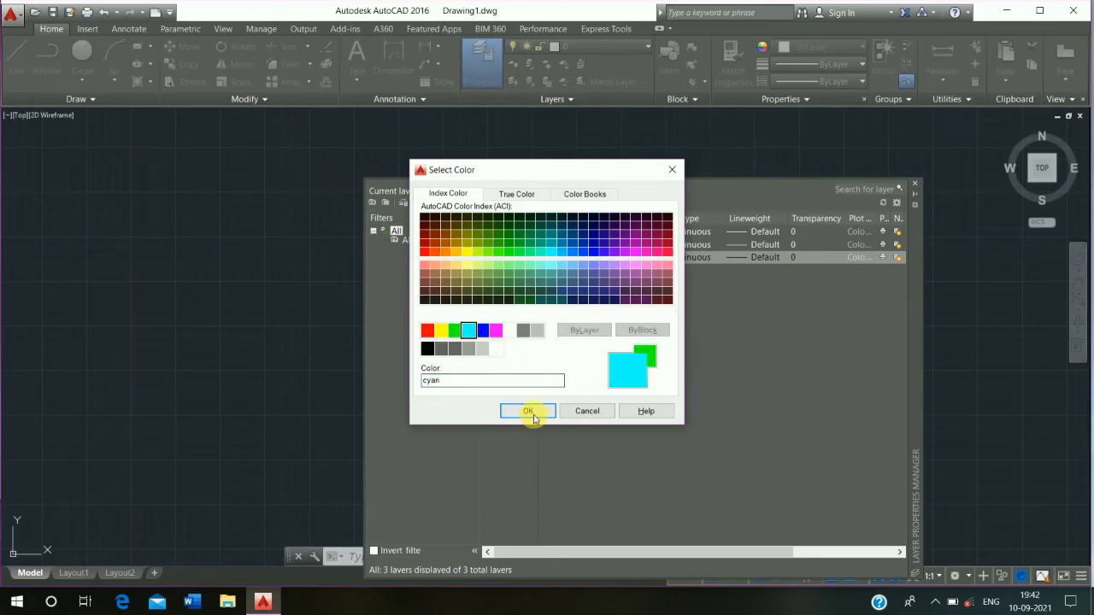
click(528, 412)
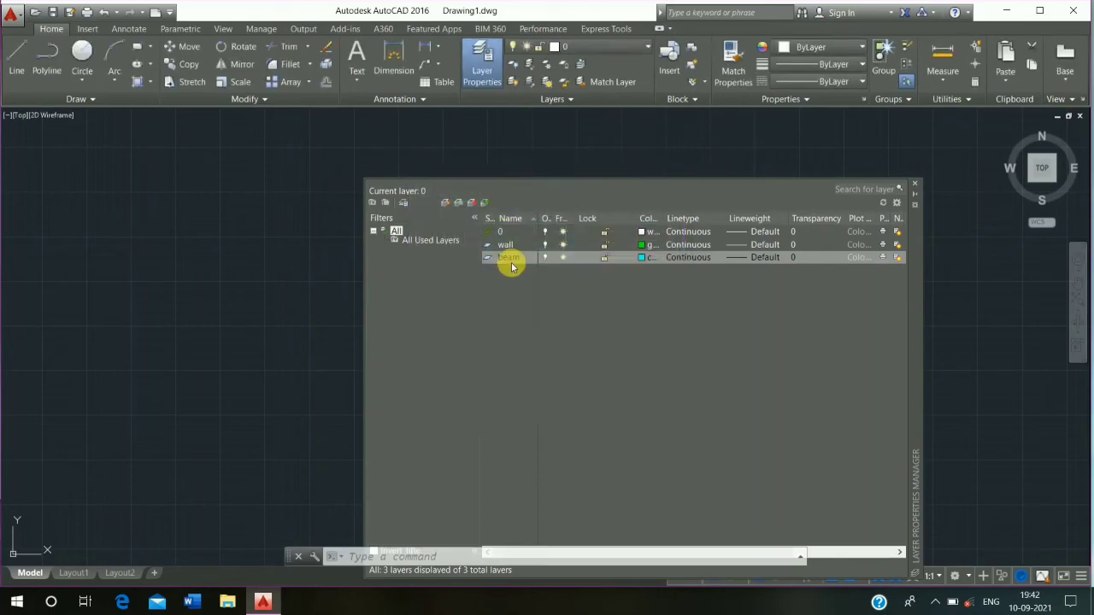
Add a layer named "stirrup" and set its color to yellow.
click(445, 203)
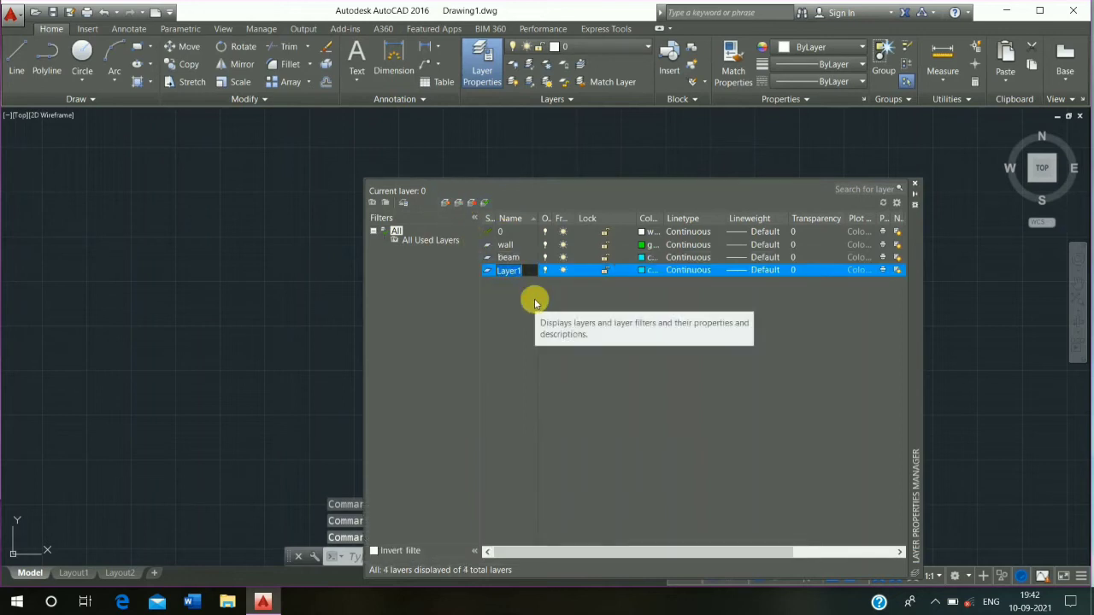
text(stirrup)
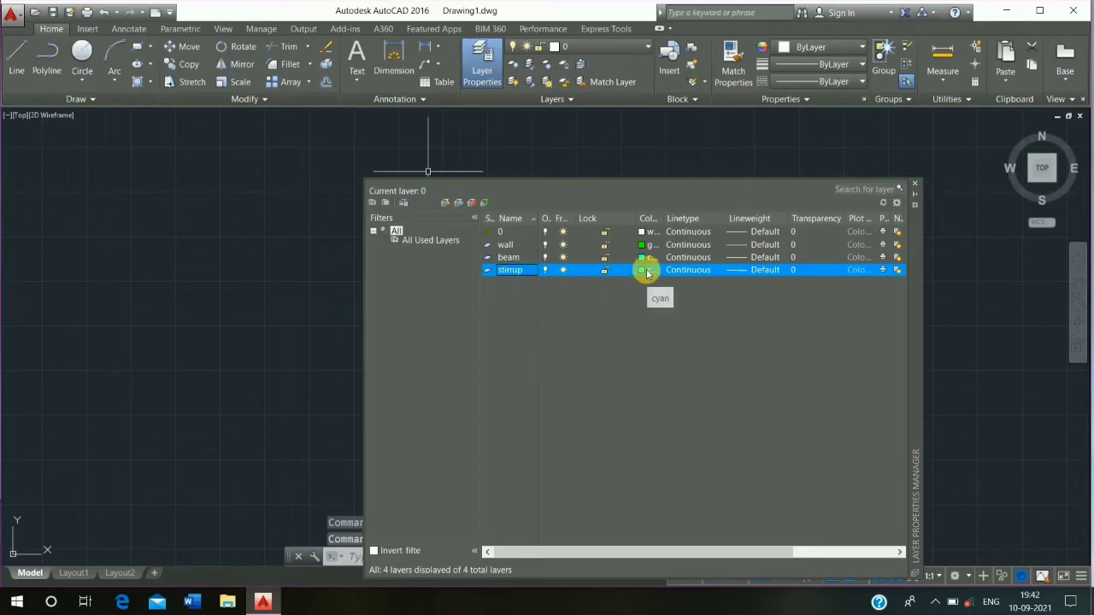
click(646, 270)
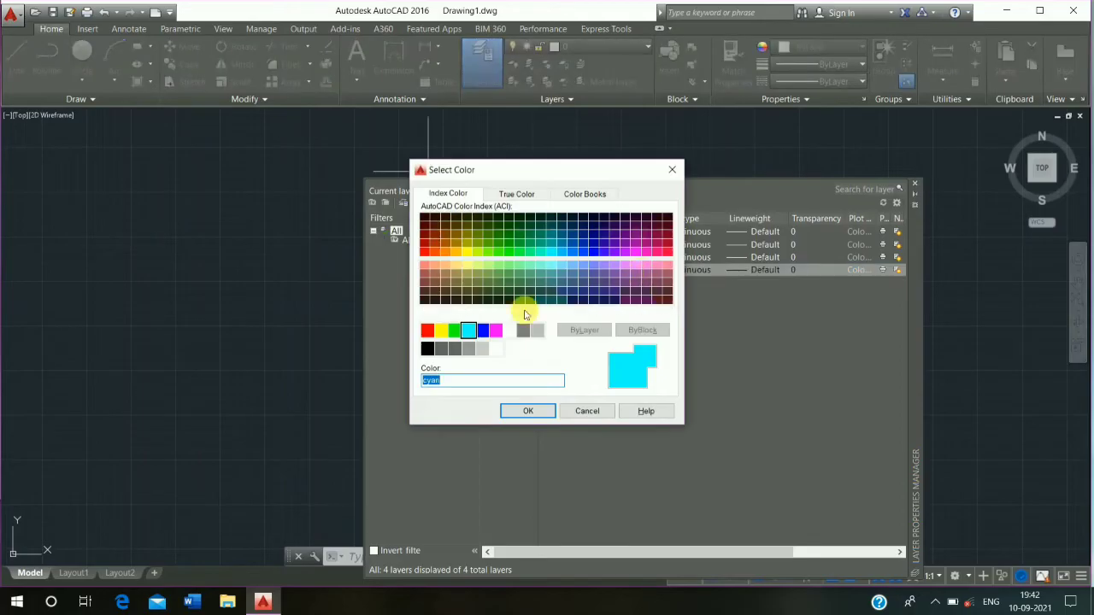
click(440, 330)
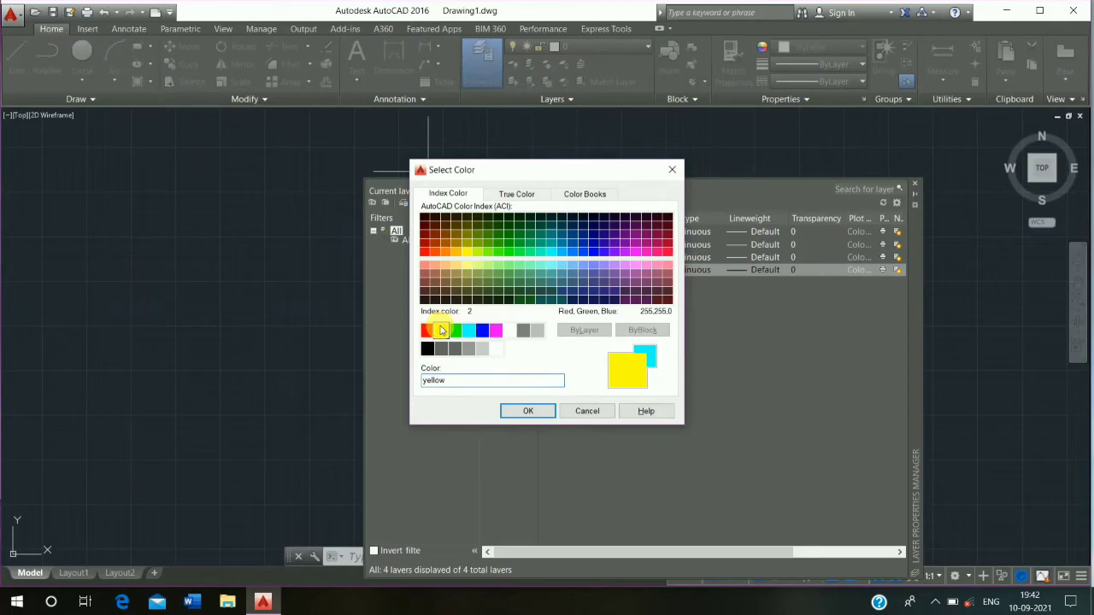
click(528, 411)
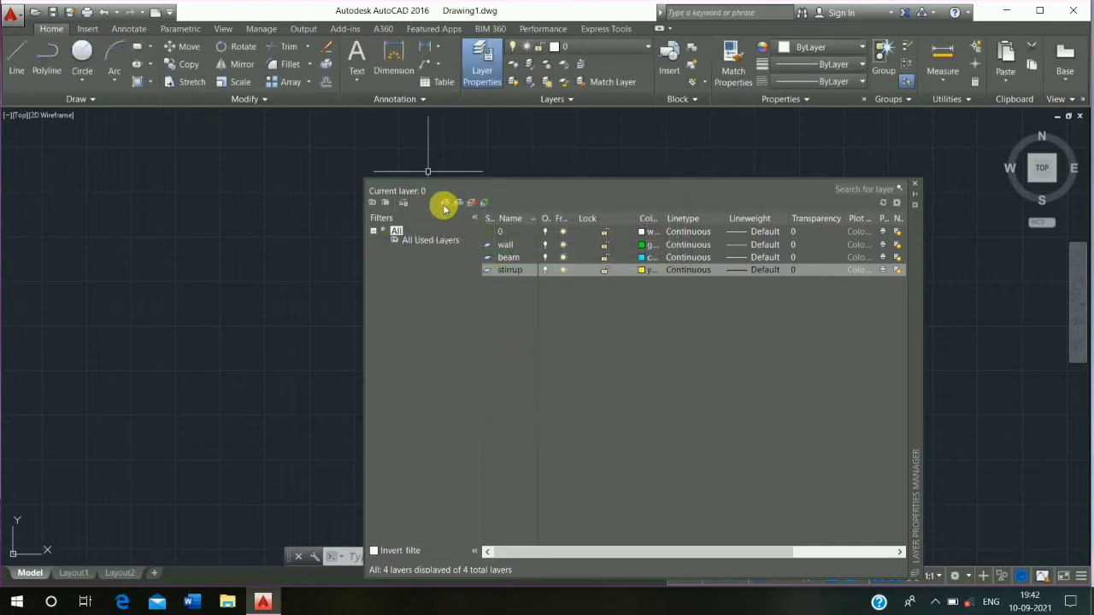
Add a layer named "main bar" with the color red, and close the layer manager.
key(alt+n)
text(main bar)
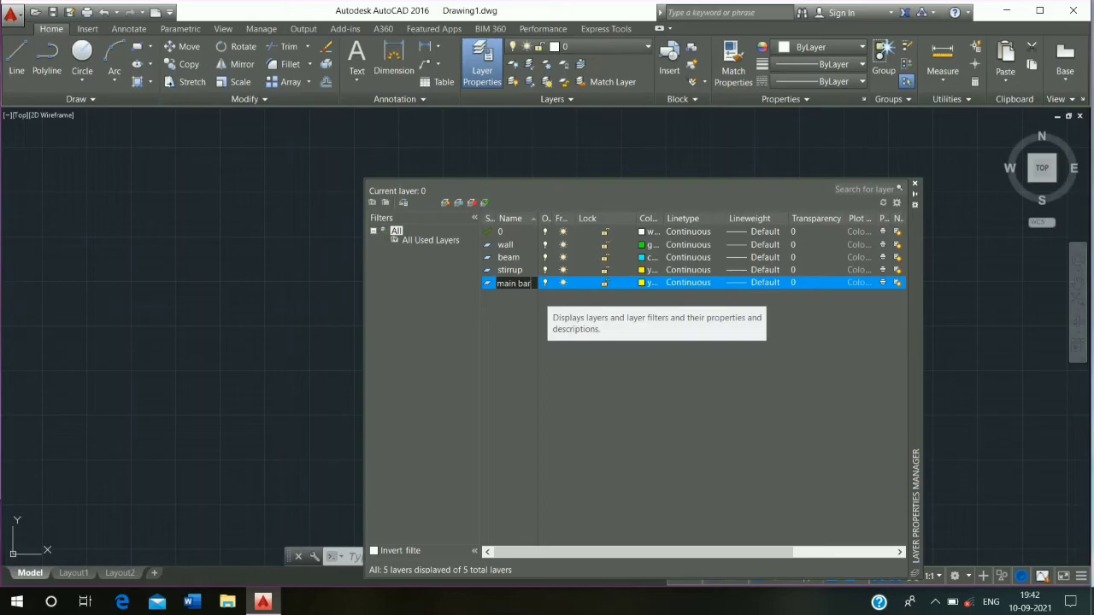
click(641, 283)
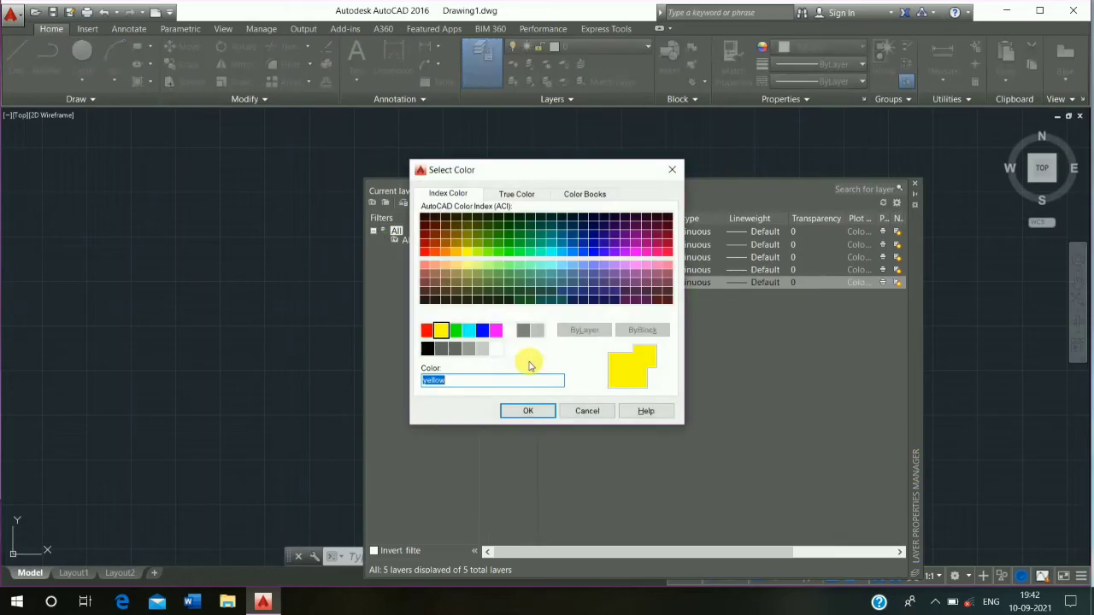
click(426, 330)
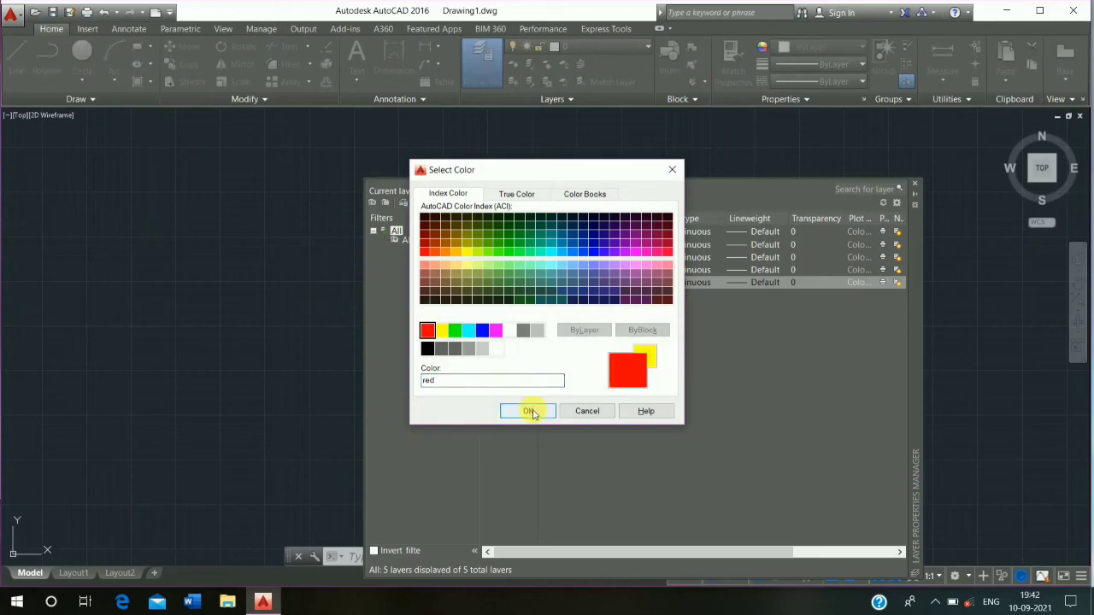
click(529, 411)
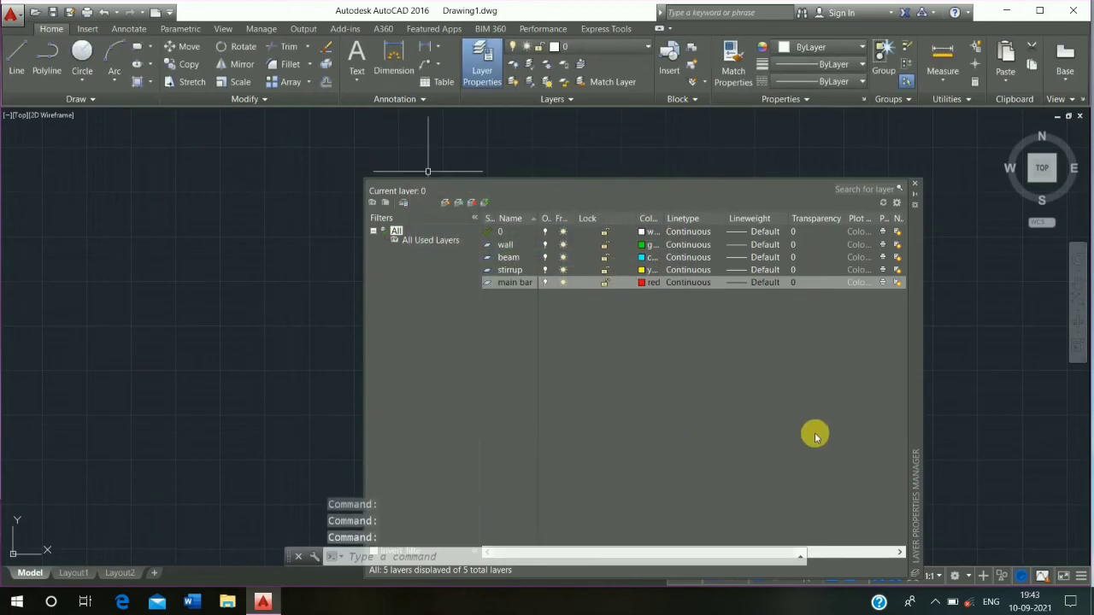
click(914, 188)
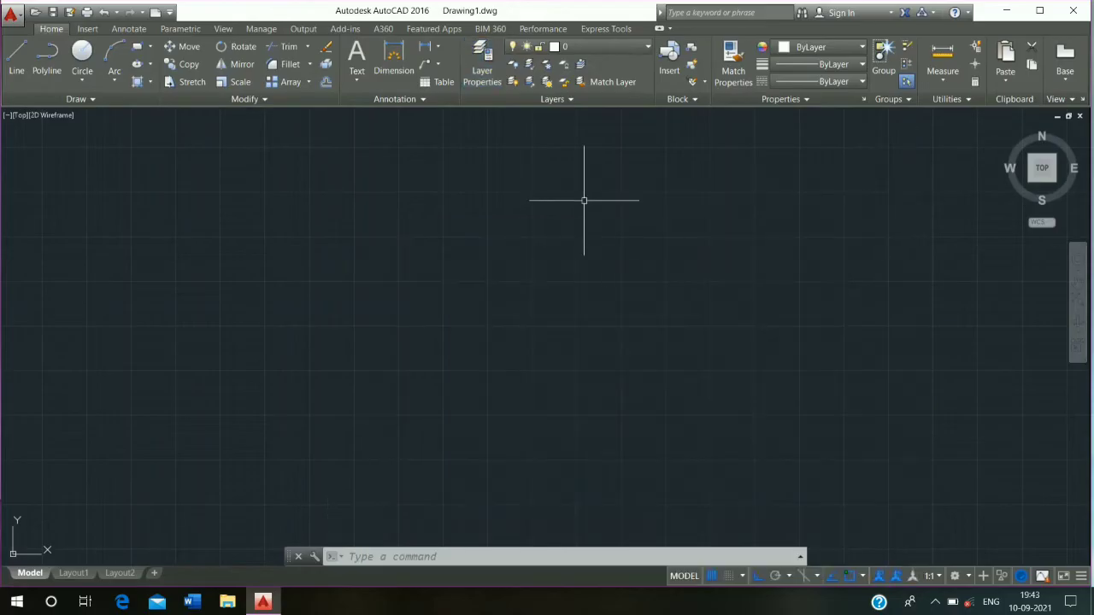
Make the beam layer current and draw a 5470 horizontal line as the beam's top edge.
click(584, 44)
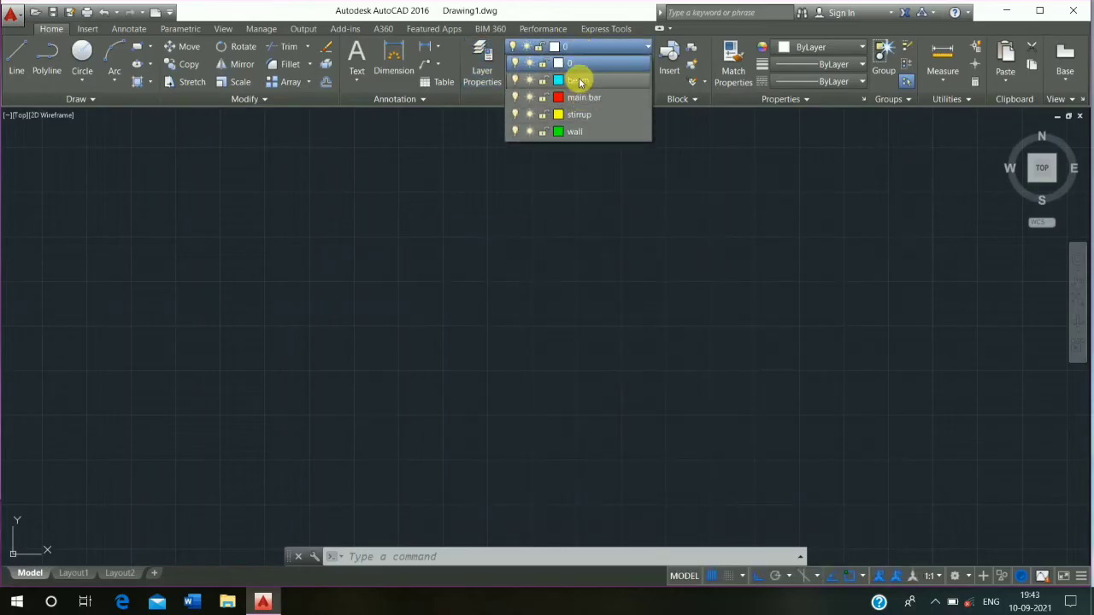
click(579, 81)
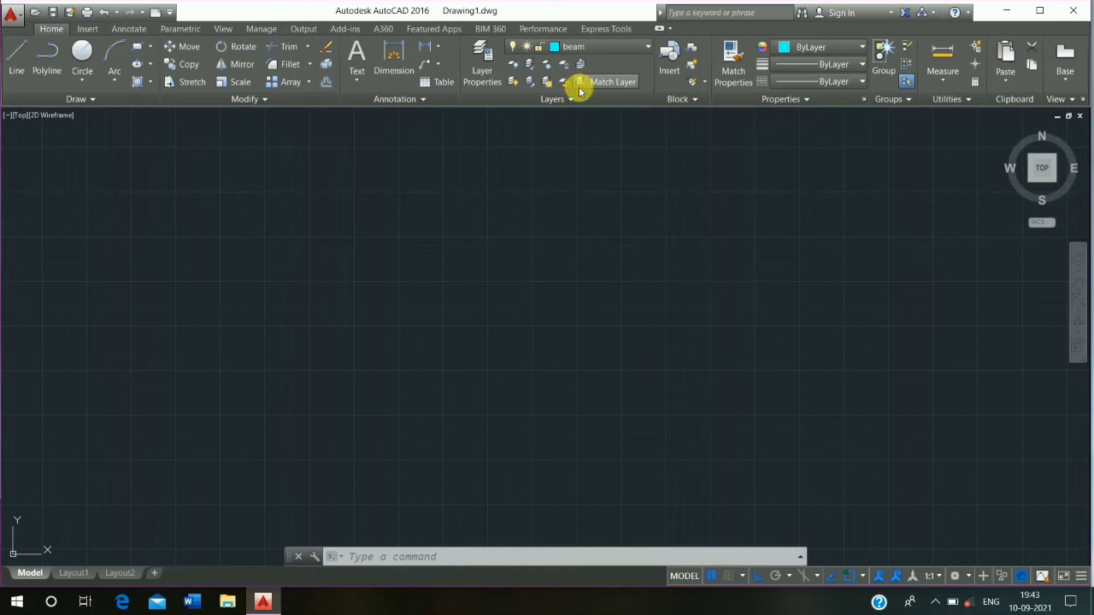
click(16, 62)
click(222, 181)
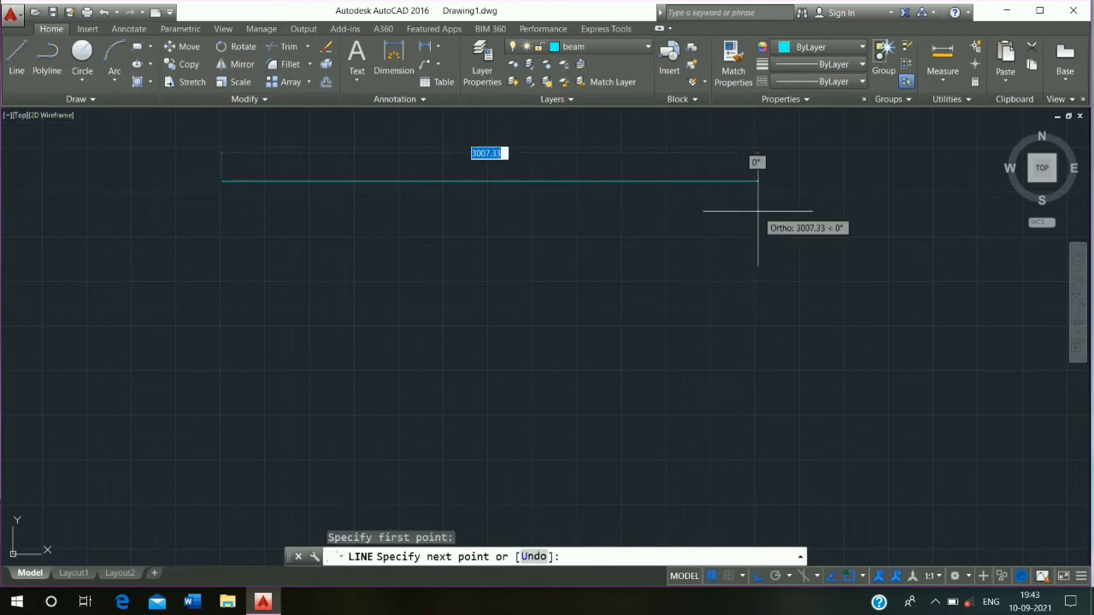
text(5470)
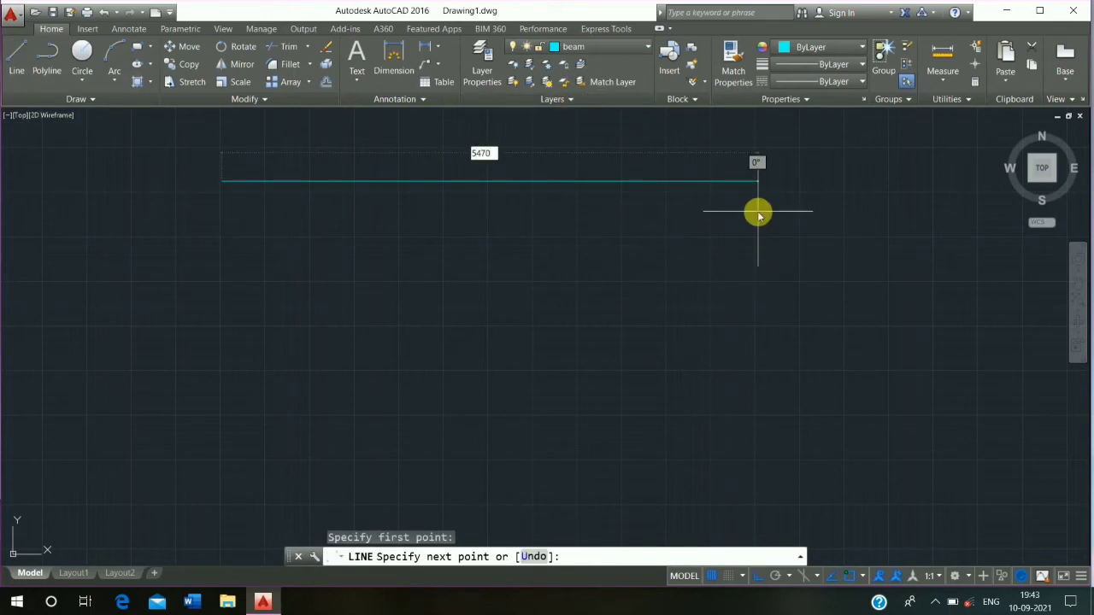
key(Return)
scroll(345, 257, down, 2)
mouse_move(345, 256)
middle_down()
mouse_move(363, 288)
mouse_move(330, 261)
middle_up()
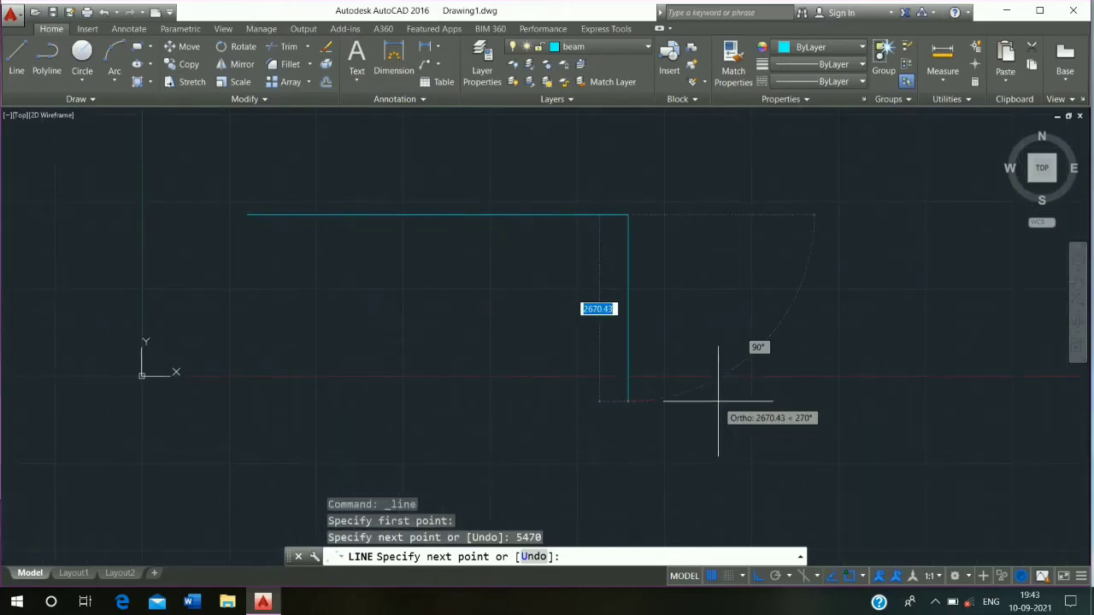
Complete the beam rectangle with a 510 right end, a bottom edge and a closing left end.
text(510)
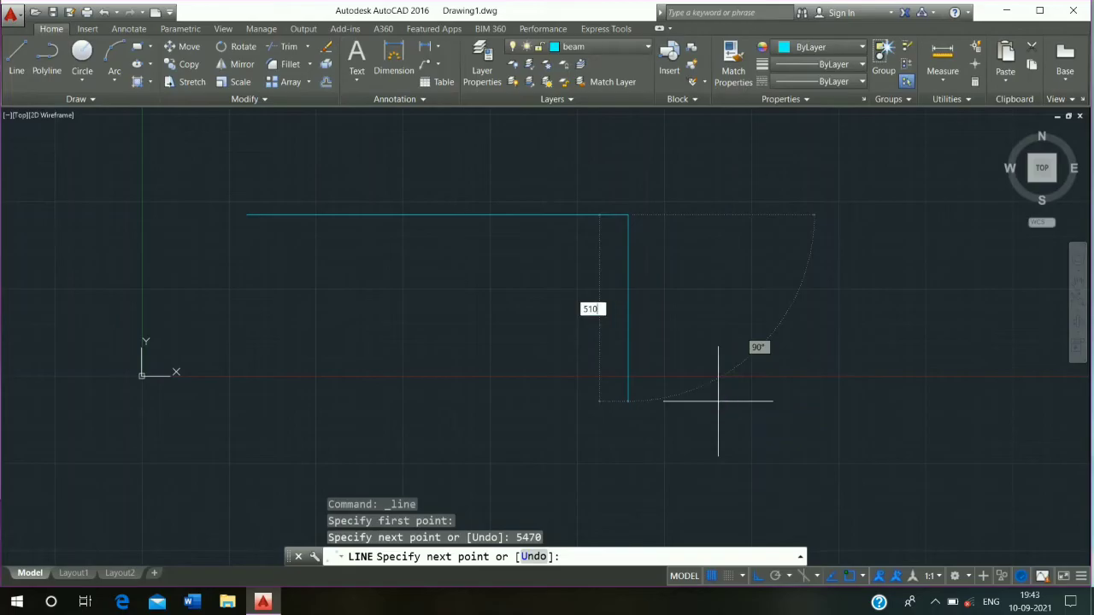
key(Return)
scroll(252, 213, up, 4)
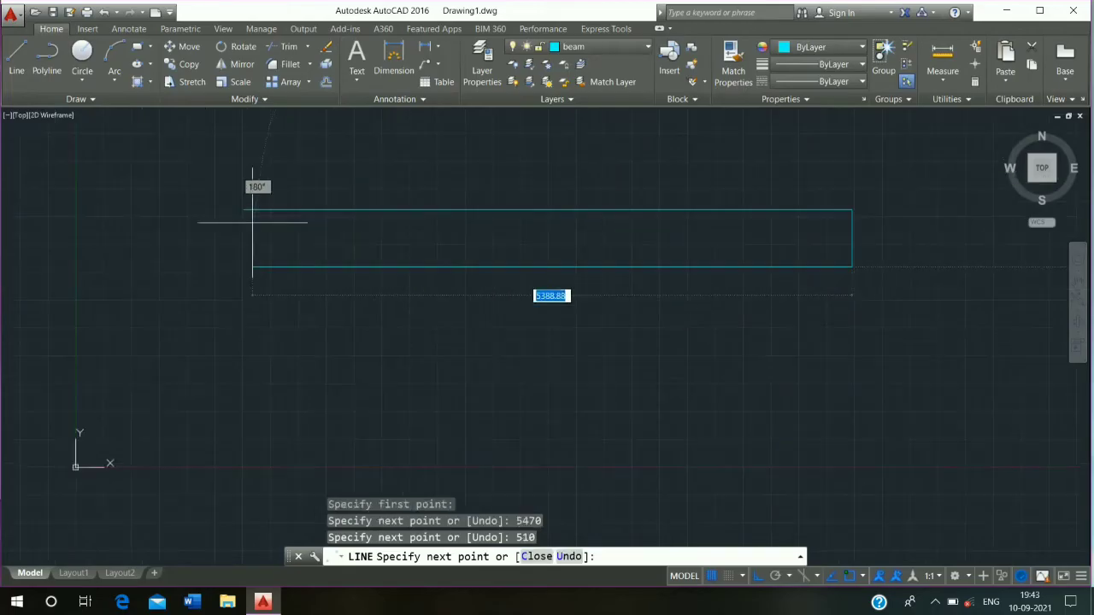
click(237, 292)
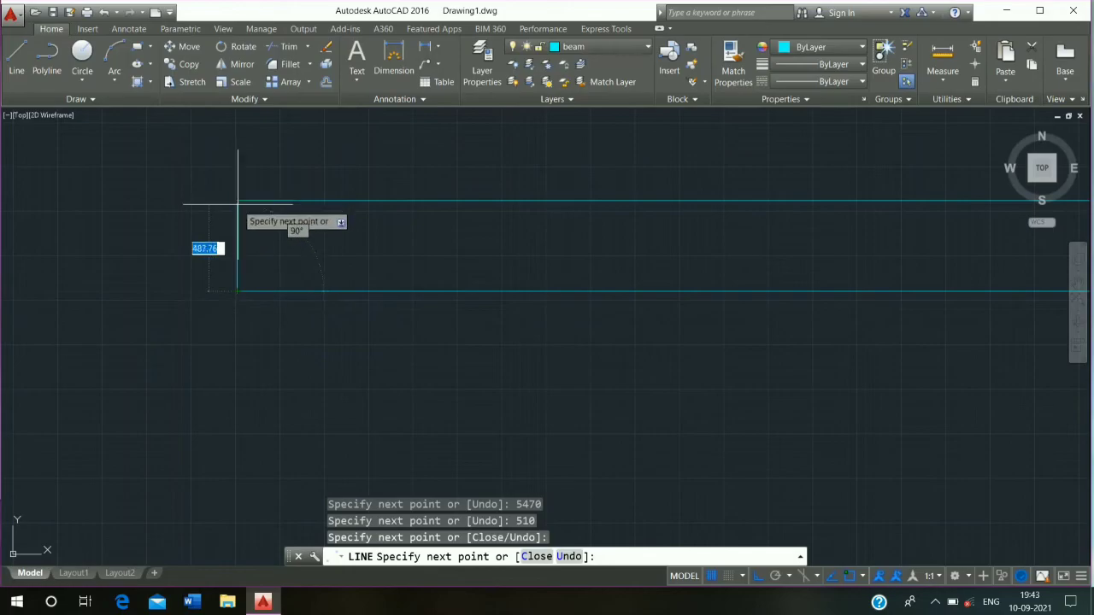
click(236, 204)
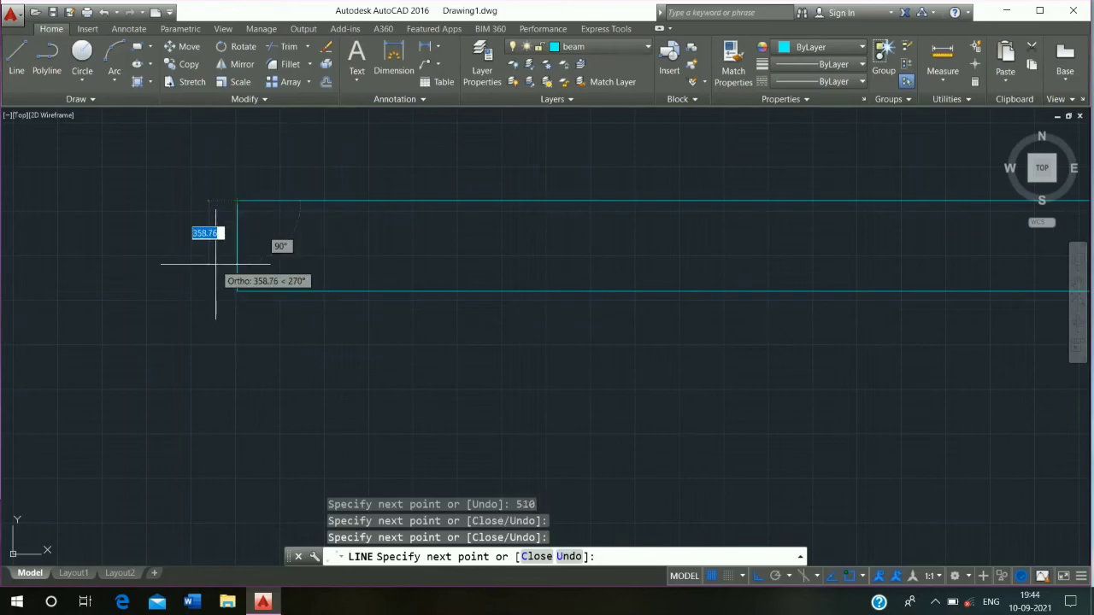
key(Escape)
scroll(379, 342, down, 4)
middle_drag(378, 342, 316, 254)
scroll(315, 254, up, 2)
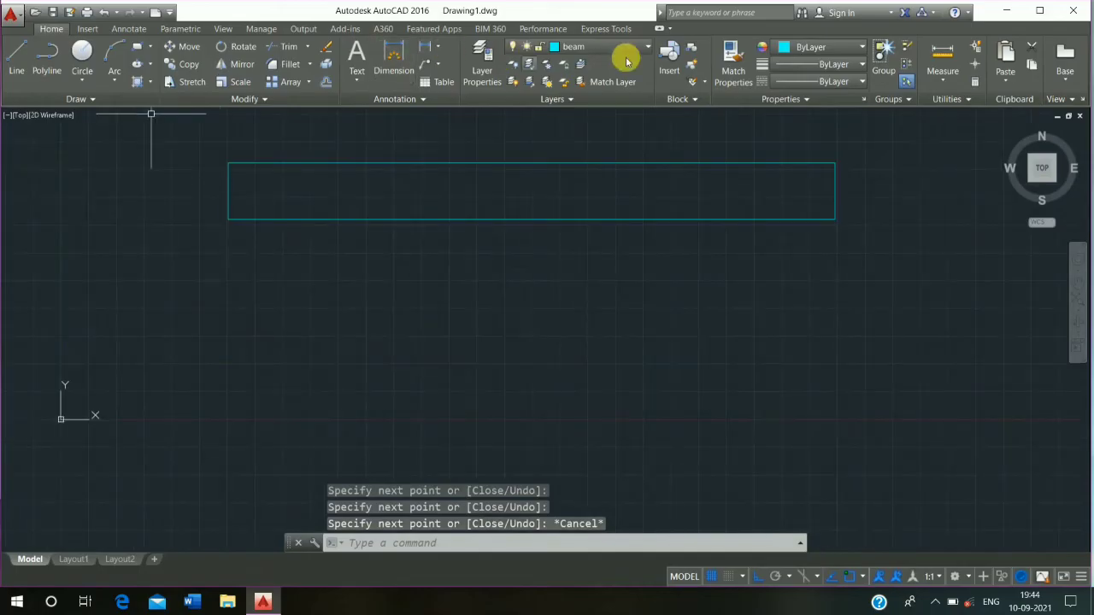
On the wall layer, draw a wall outline 1000 high and 235 wide below the beam's lower-left corner.
click(597, 47)
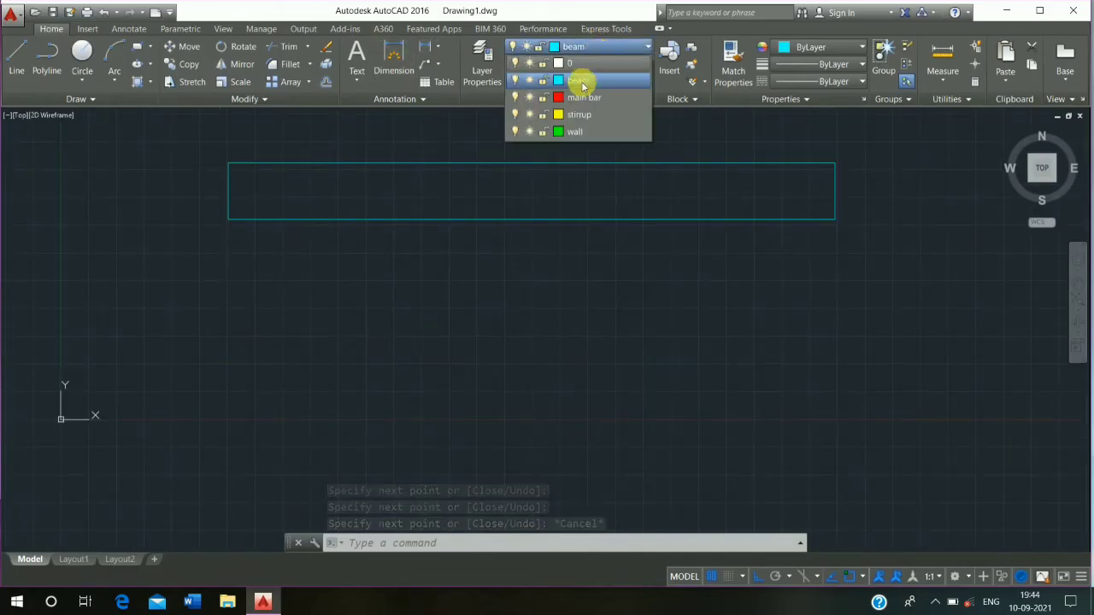
click(575, 132)
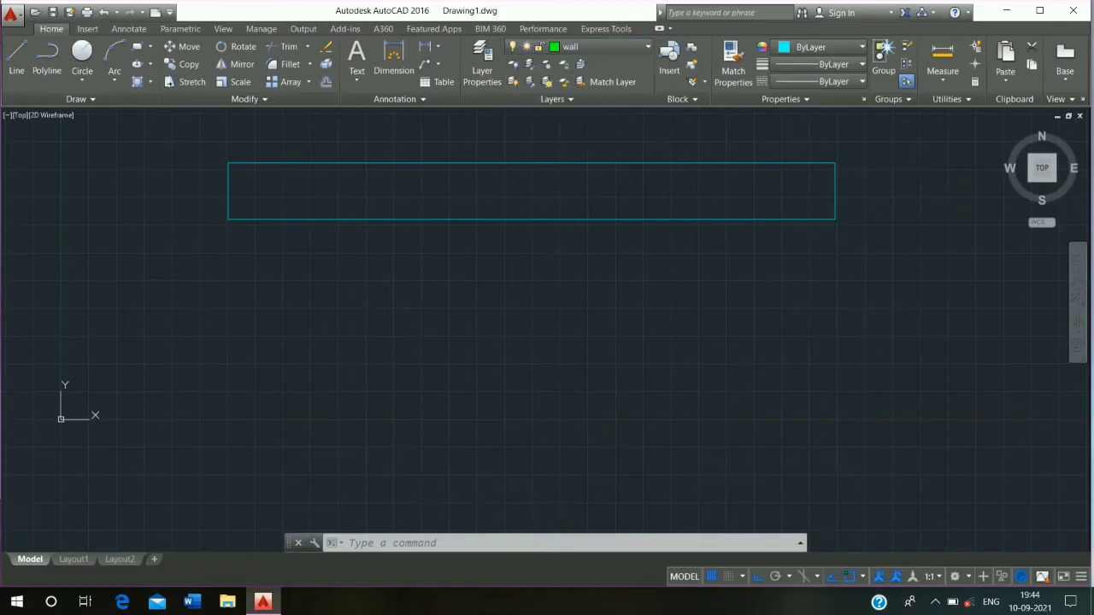
click(13, 54)
scroll(274, 202, up, 3)
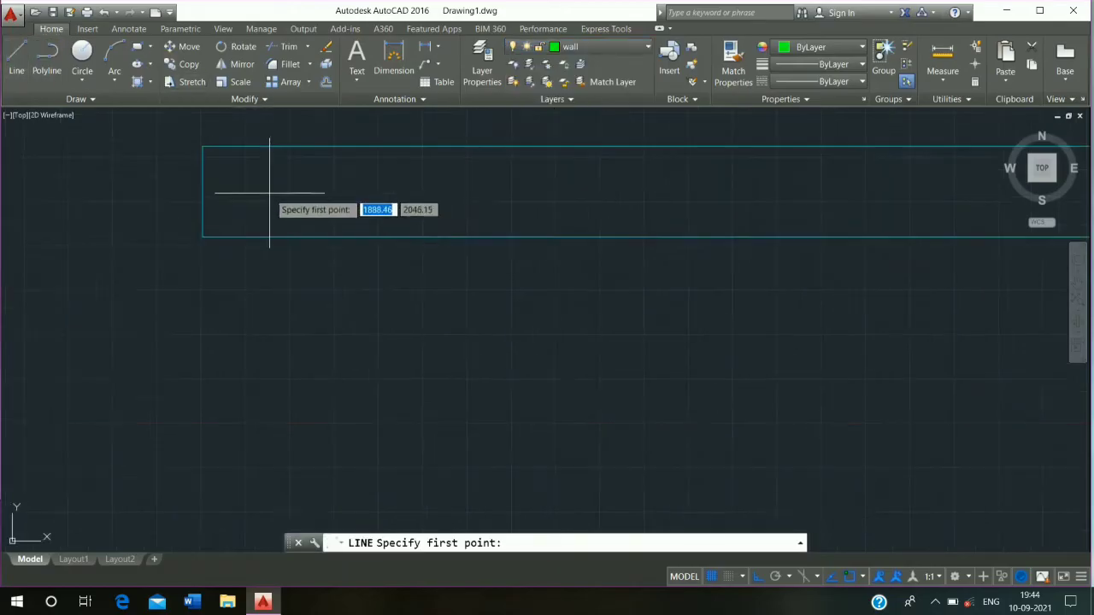
click(201, 255)
text(100)
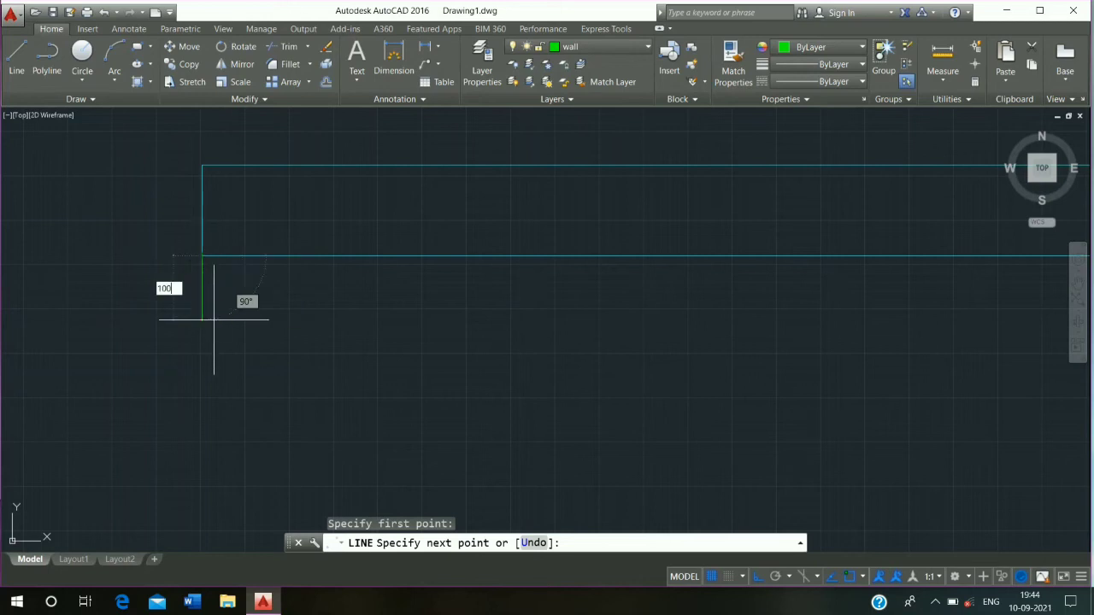
key(Return)
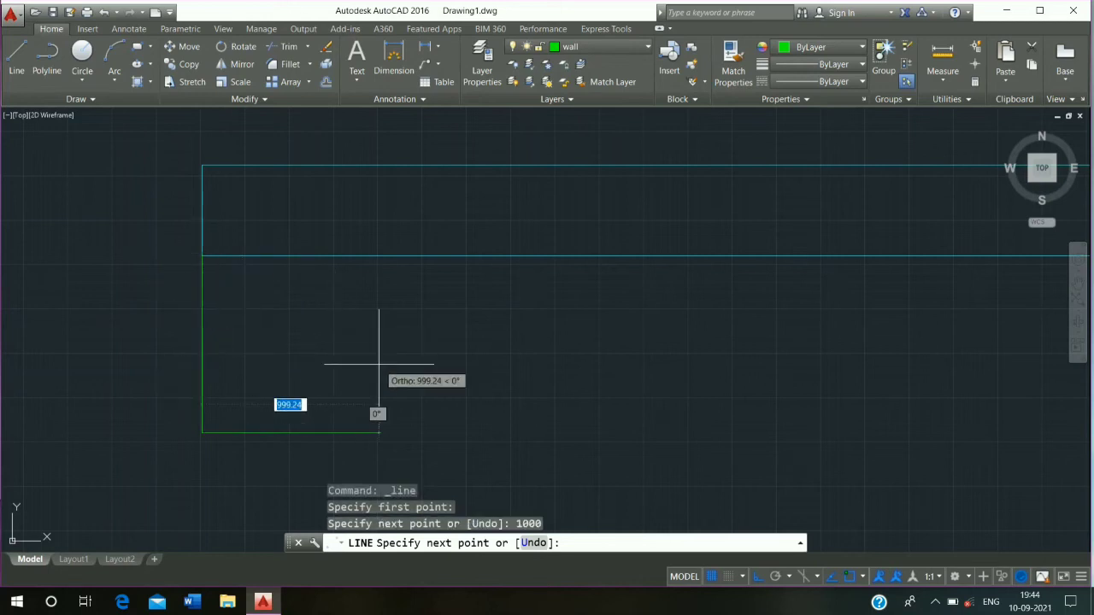
text(2)
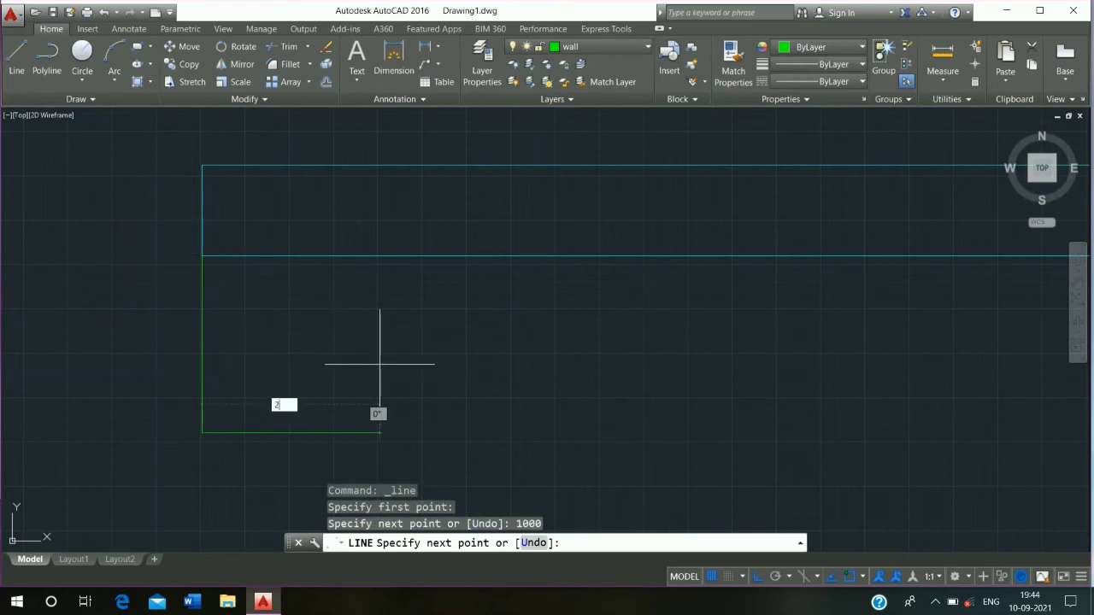
text(35)
key(Return)
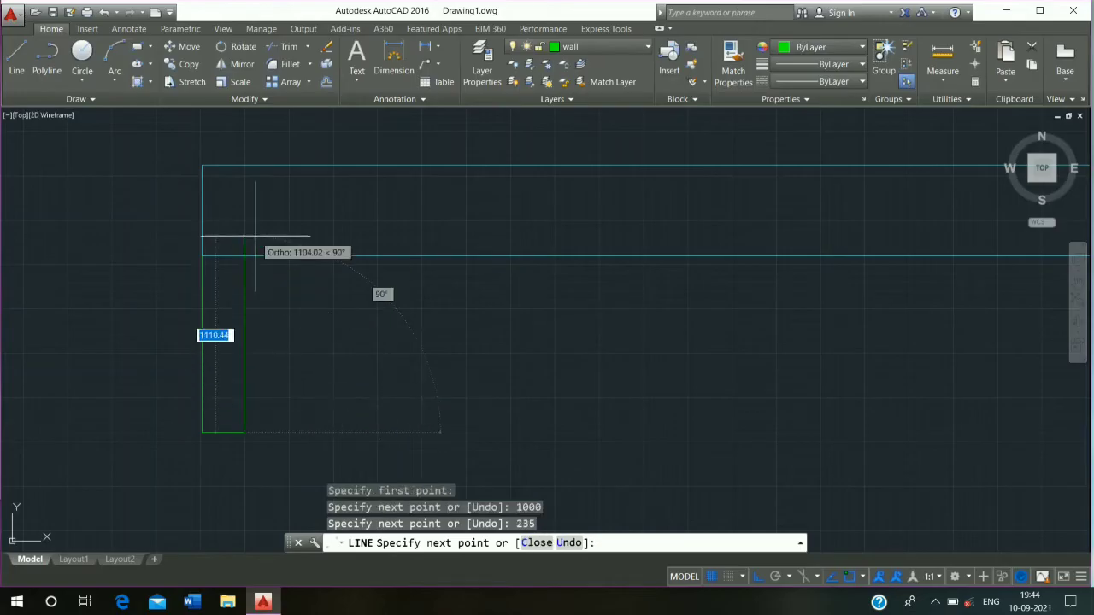
click(244, 254)
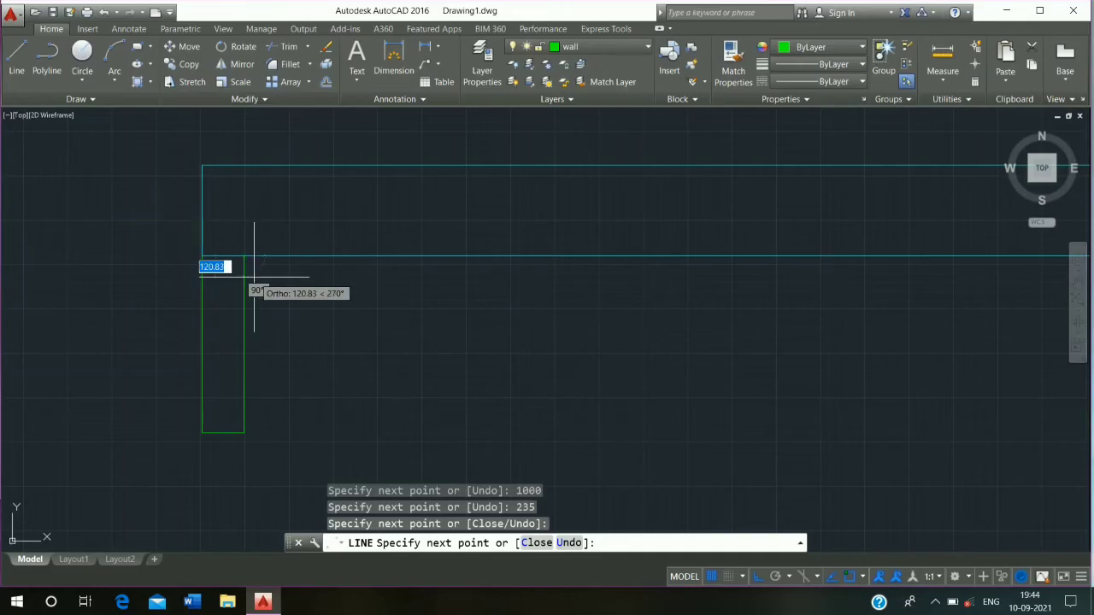
key(Escape)
Draw a matching wall outline 1000 high and 235 wide below the beam's lower-right corner.
scroll(258, 285, down, 2)
middle_drag(652, 318, 481, 299)
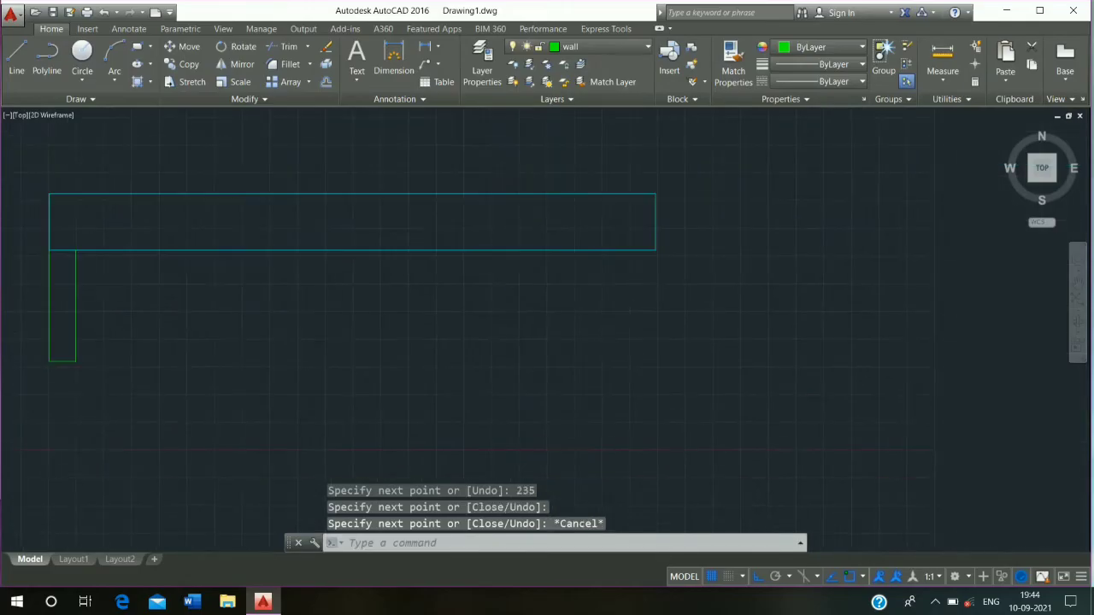
key(space)
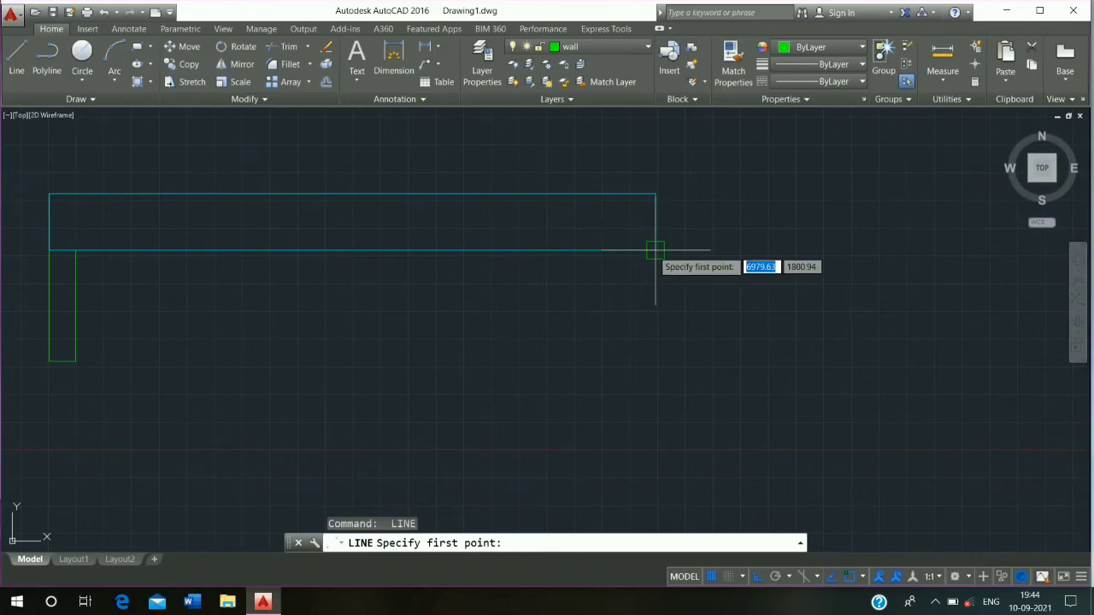
click(654, 251)
text(100)
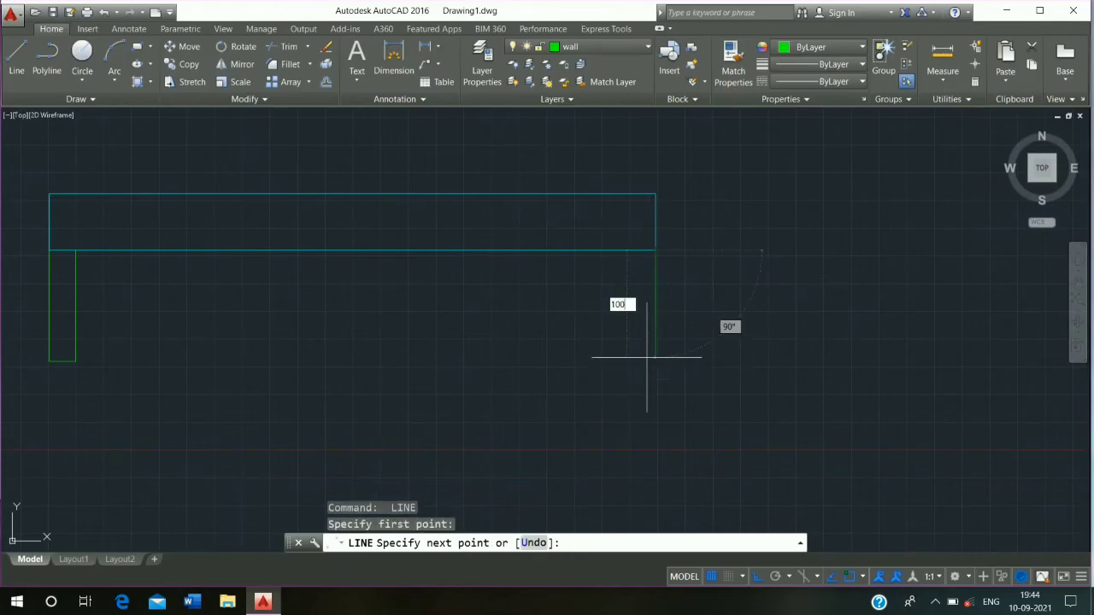
text(0)
key(Return)
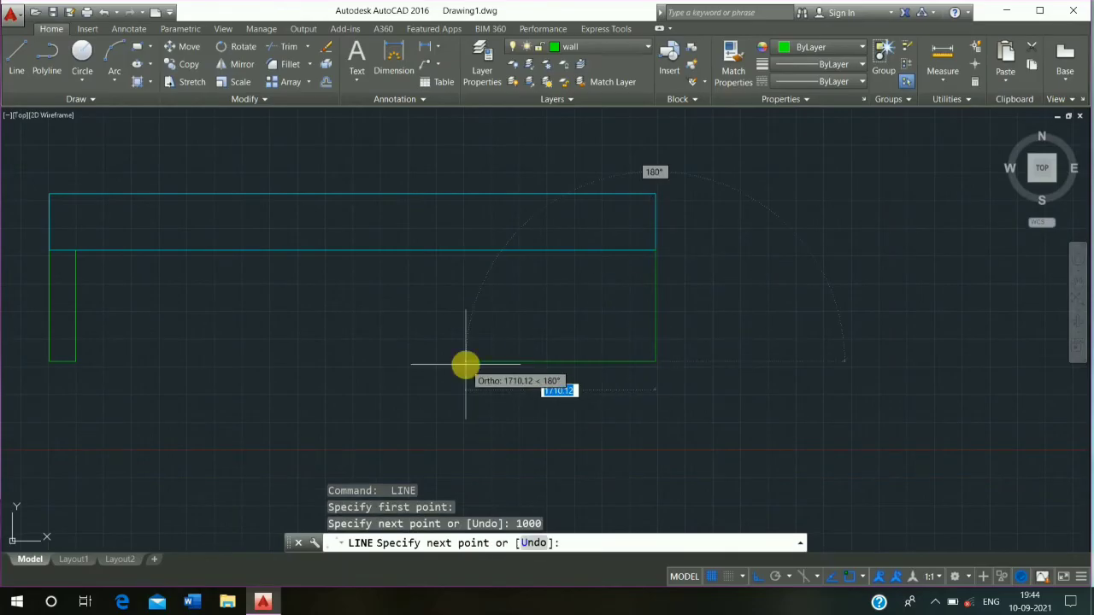
text(23)
key(Return)
key(ctrl+z)
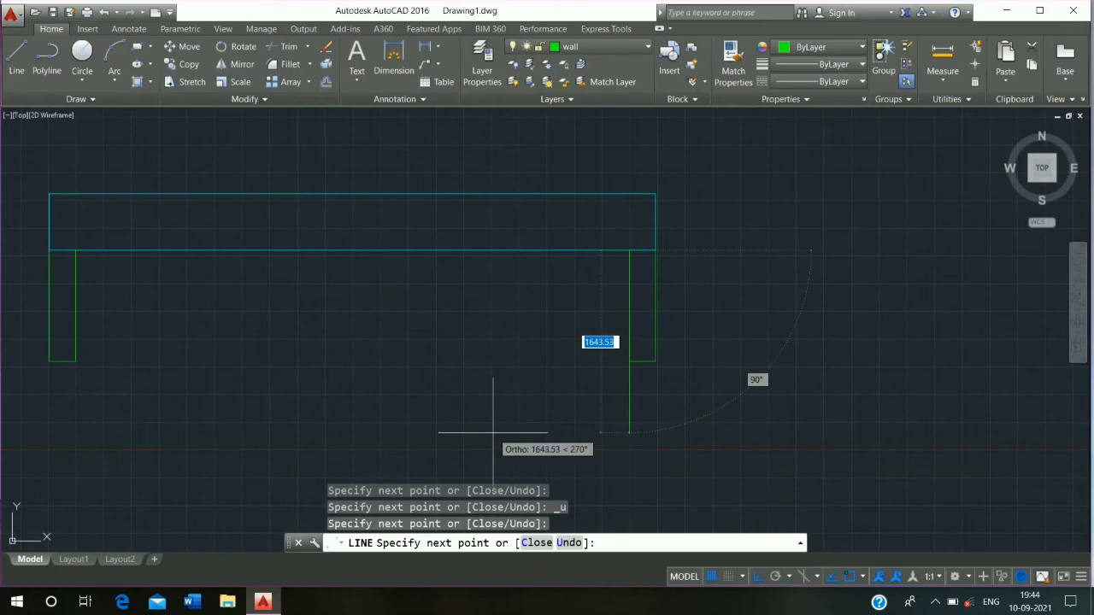
key(Escape)
Offset all four edges of the beam outline 50 inward.
middle_drag(405, 304, 484, 352)
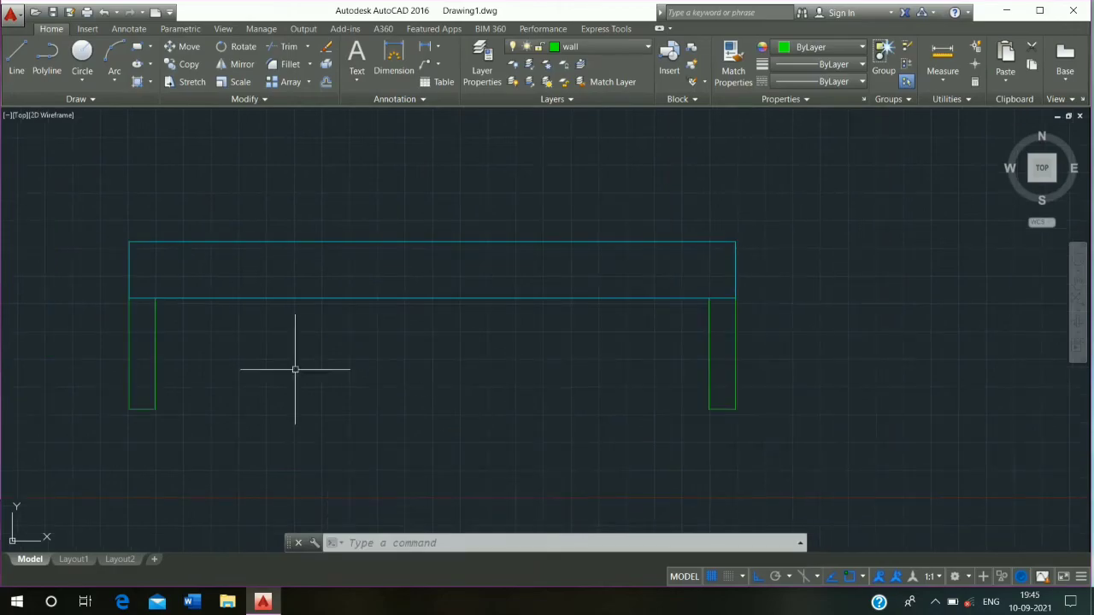
click(326, 81)
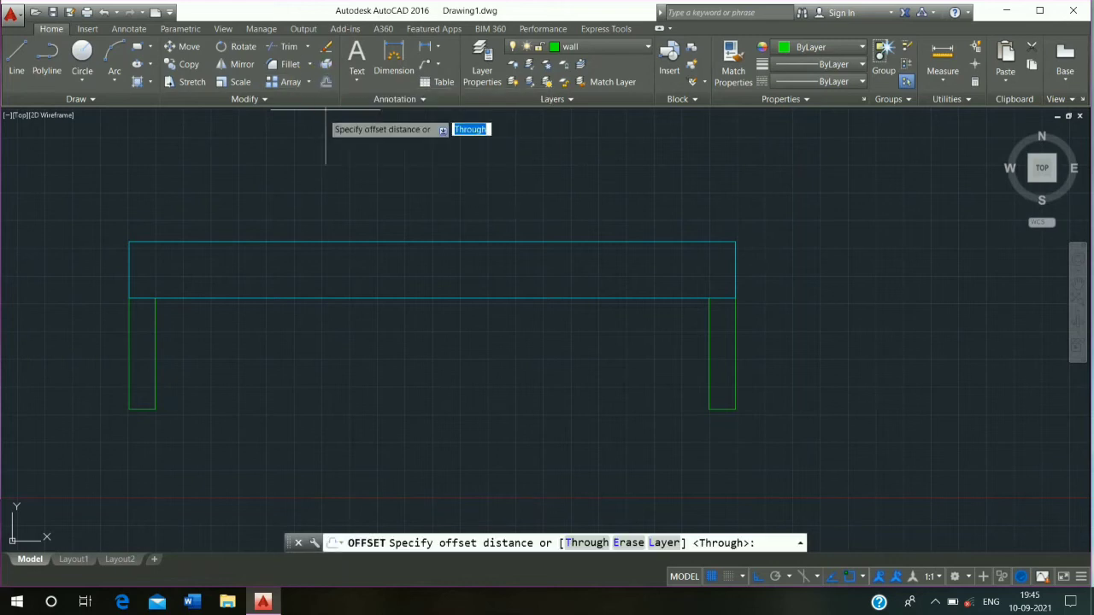
text(50)
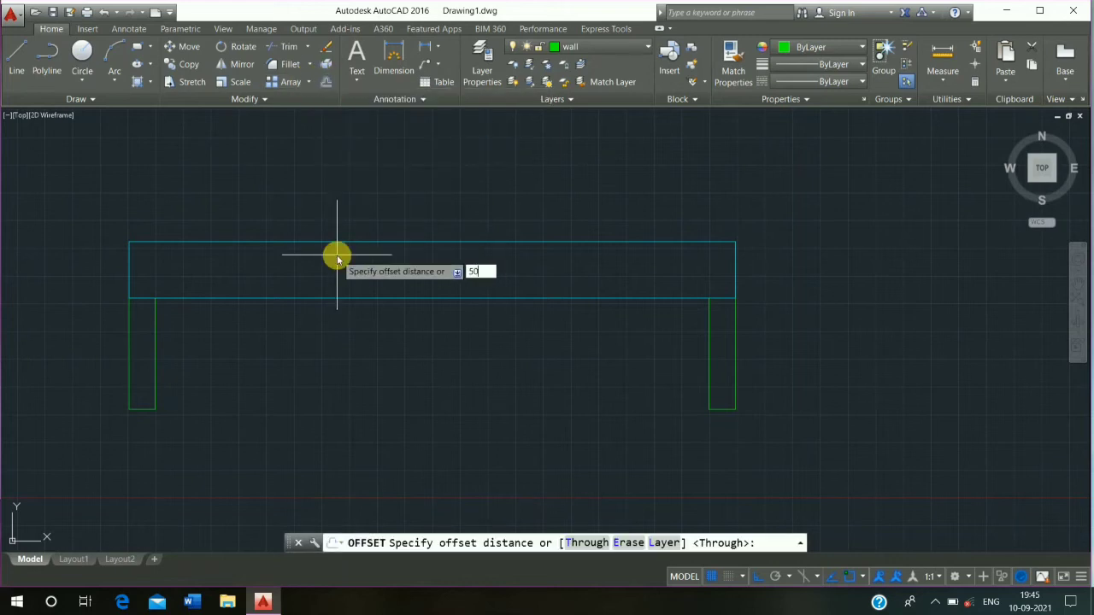
key(Return)
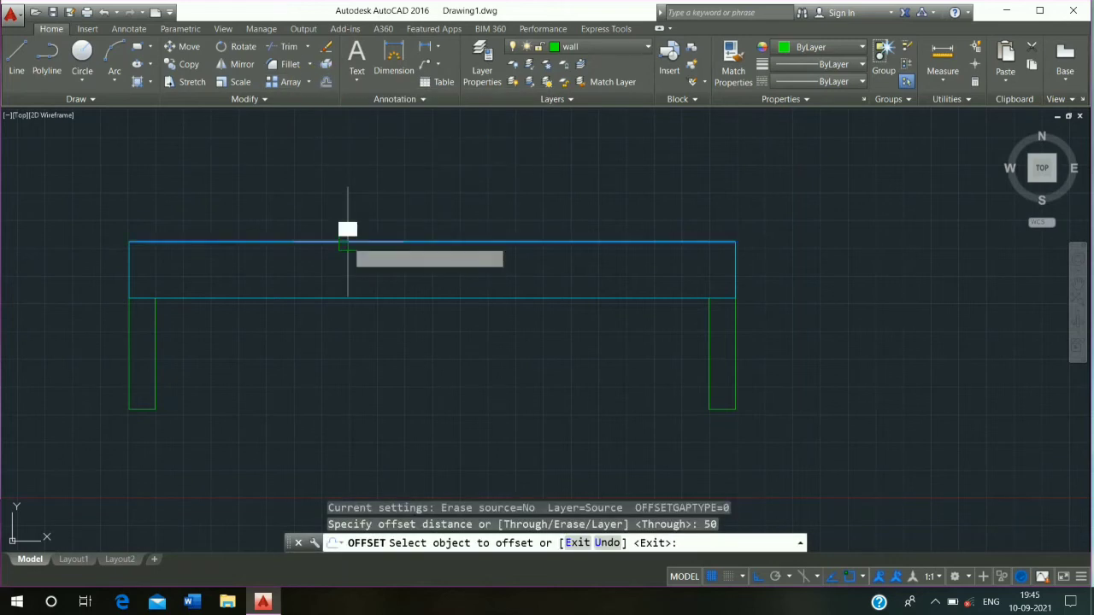
click(341, 244)
click(331, 290)
click(330, 295)
click(332, 262)
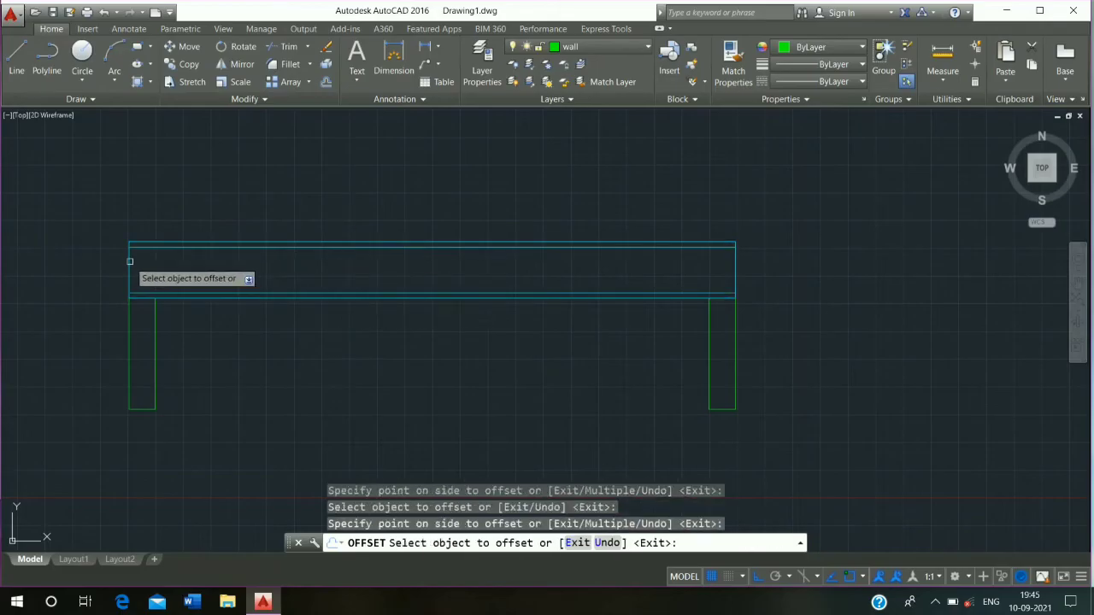
click(130, 262)
click(188, 259)
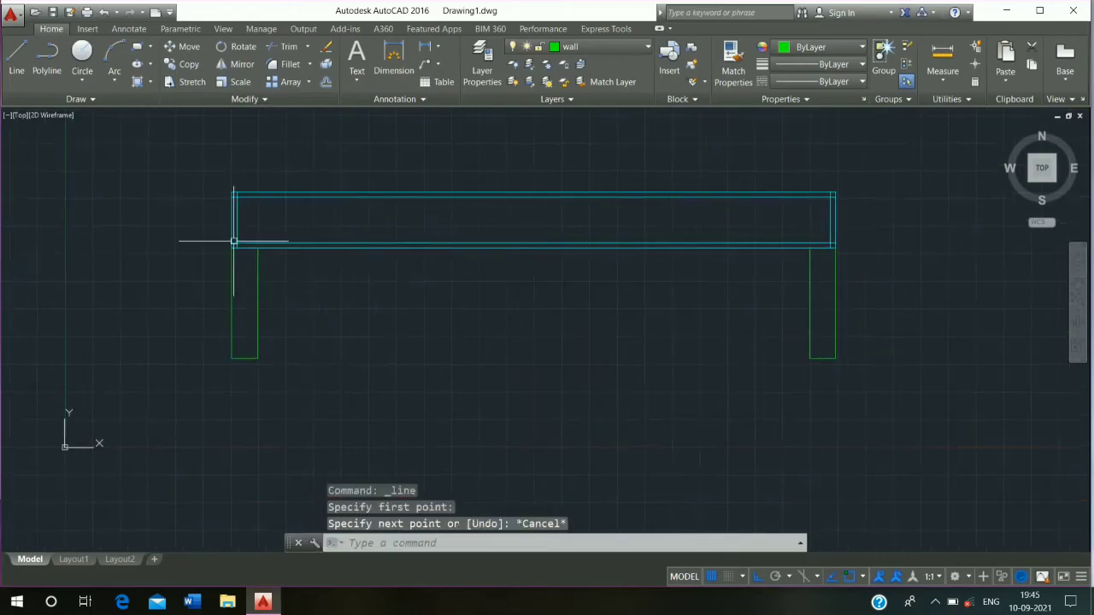
Draw a small zigzag break line with ortho off on the bottom edge of the left wall.
click(21, 53)
scroll(243, 393, up, 3)
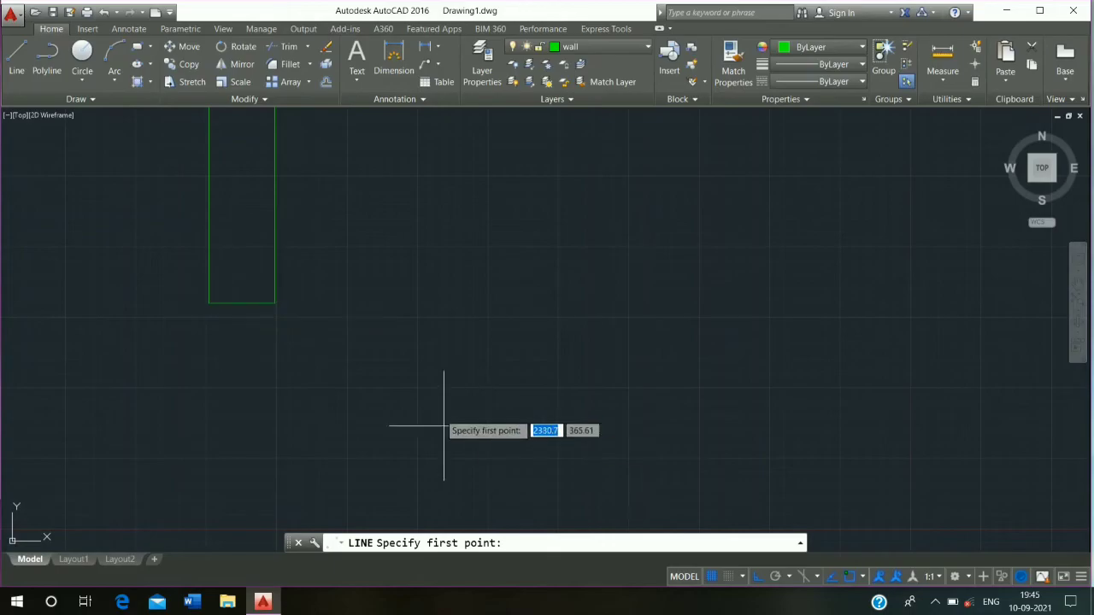
click(228, 301)
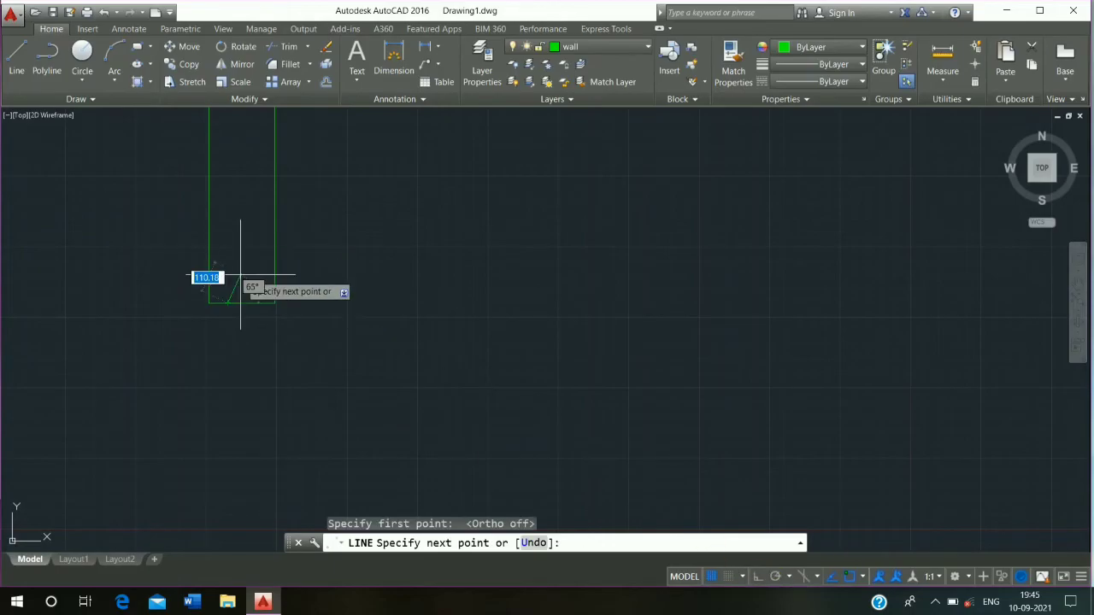
click(241, 305)
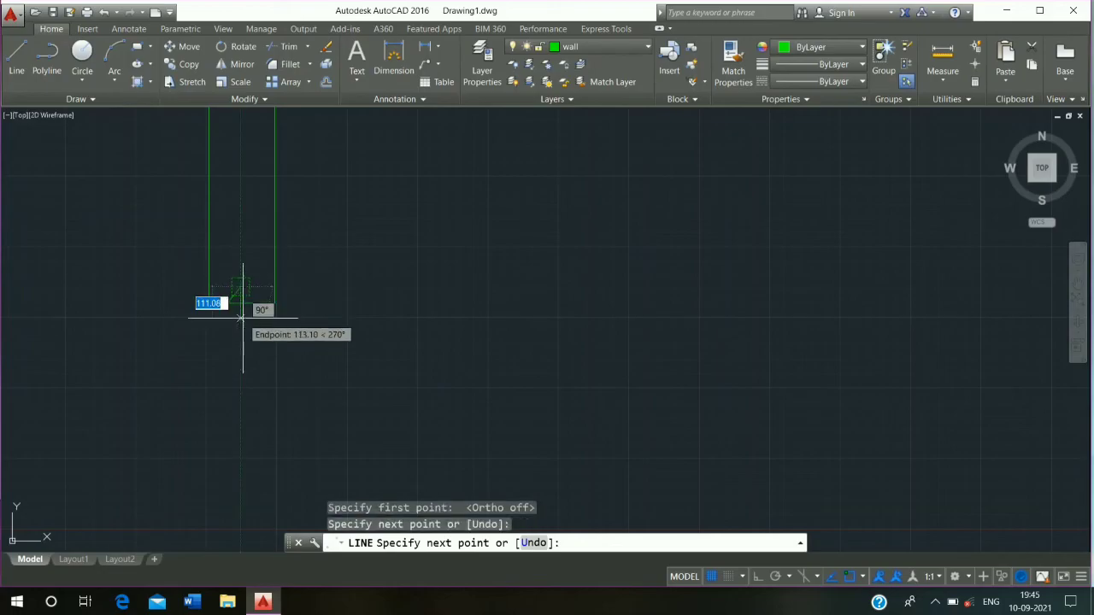
click(243, 315)
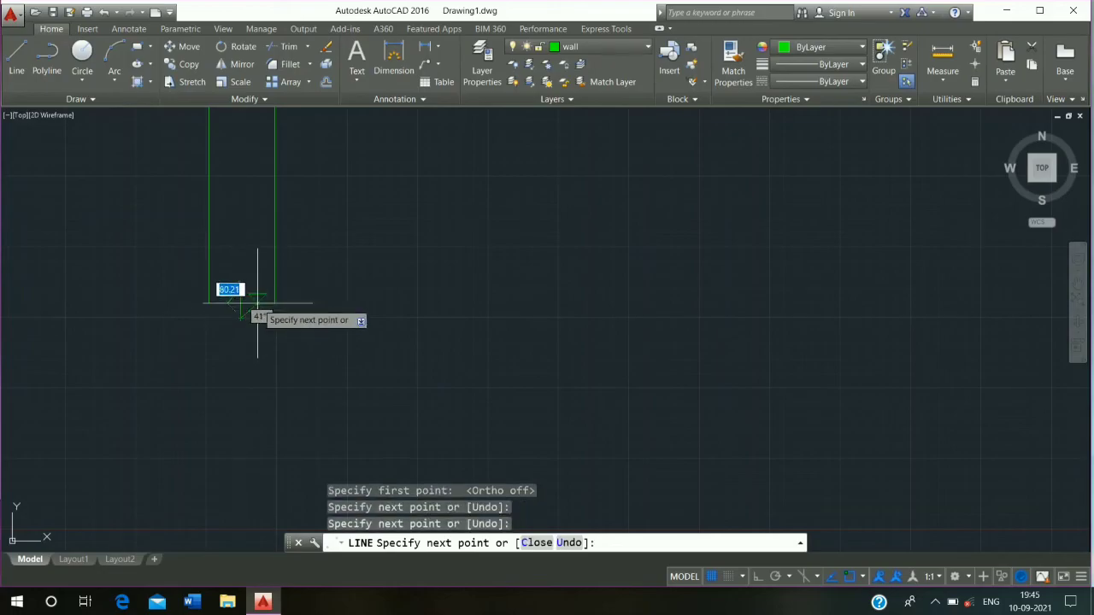
click(257, 302)
key(Escape)
Draw a small zigzag break line across the bottom edge of the right wall.
scroll(427, 338, down, 4)
middle_drag(440, 342, 0, 354)
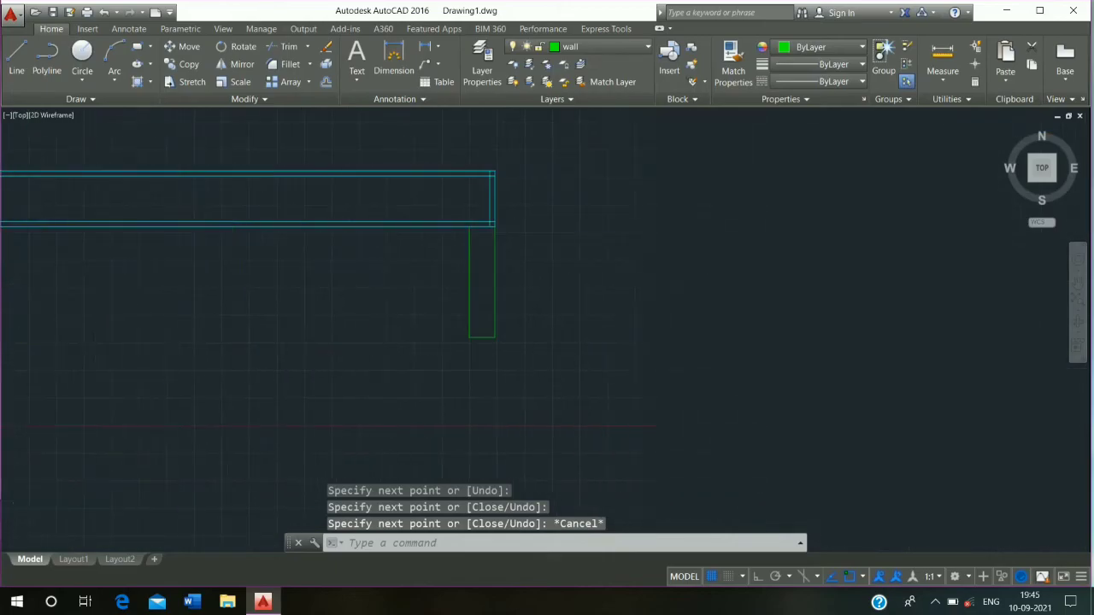
key(Return)
scroll(410, 317, up, 3)
middle_drag(451, 341, 477, 373)
click(485, 361)
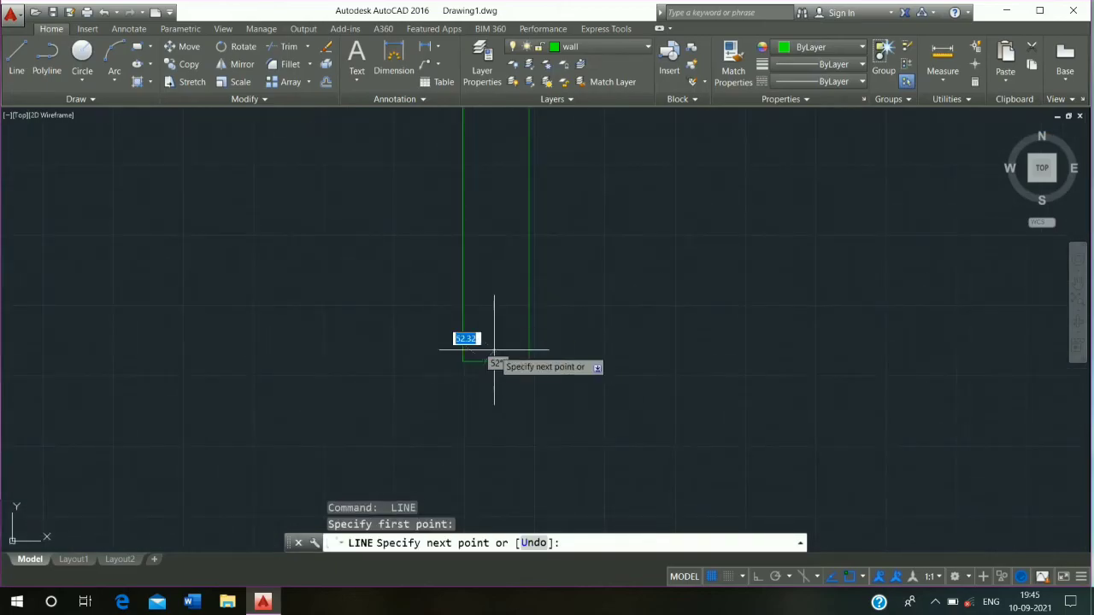
click(496, 342)
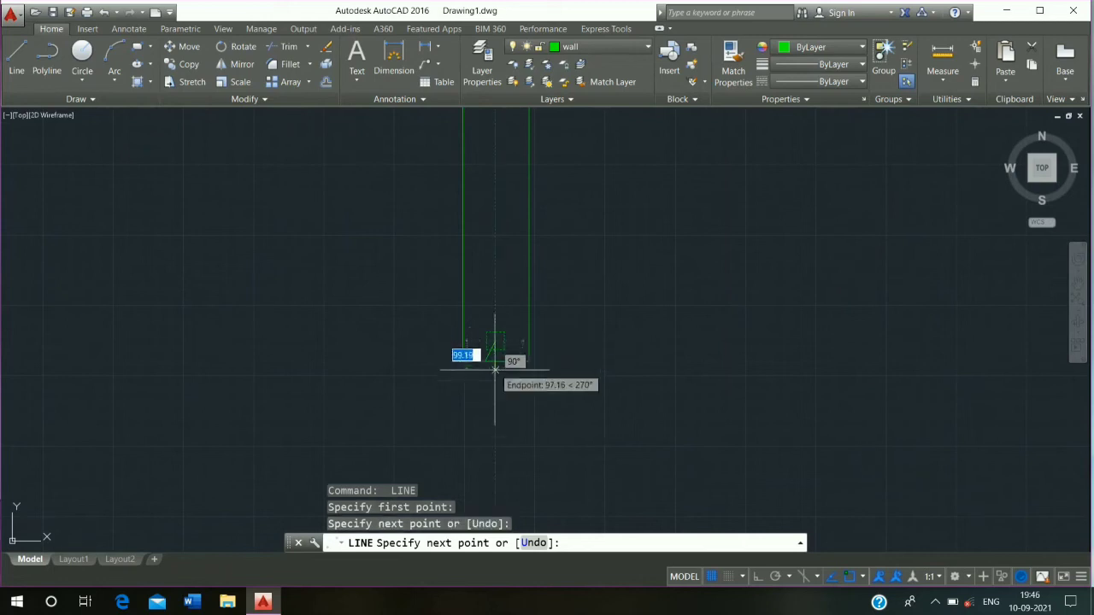
click(494, 378)
click(500, 362)
key(Escape)
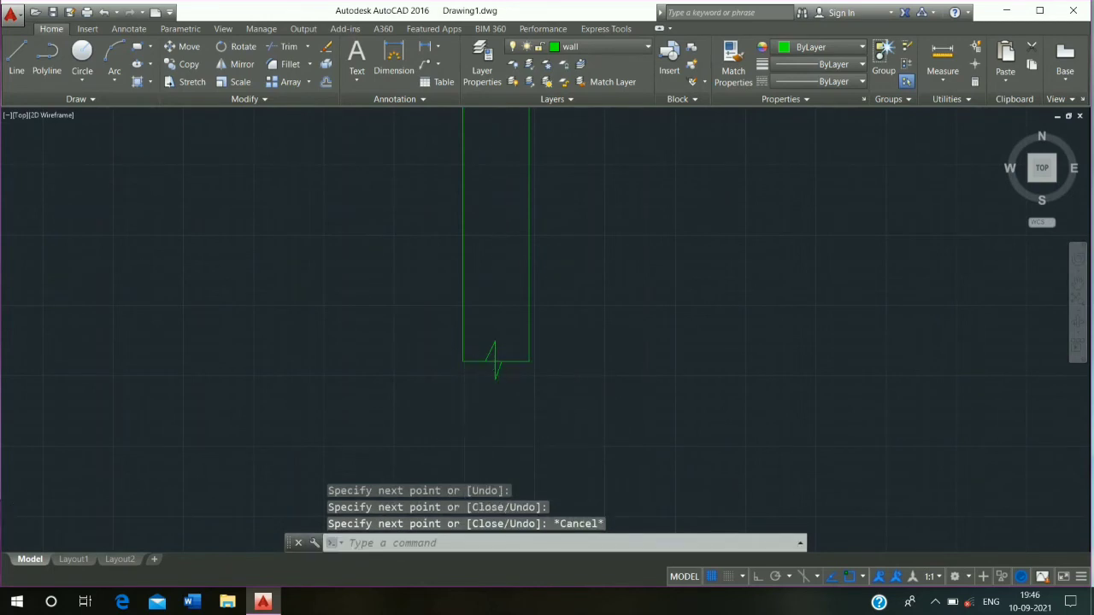
Trim the overlapping ends of the inner cover lines at all four corners of the beam.
scroll(315, 256, down, 4)
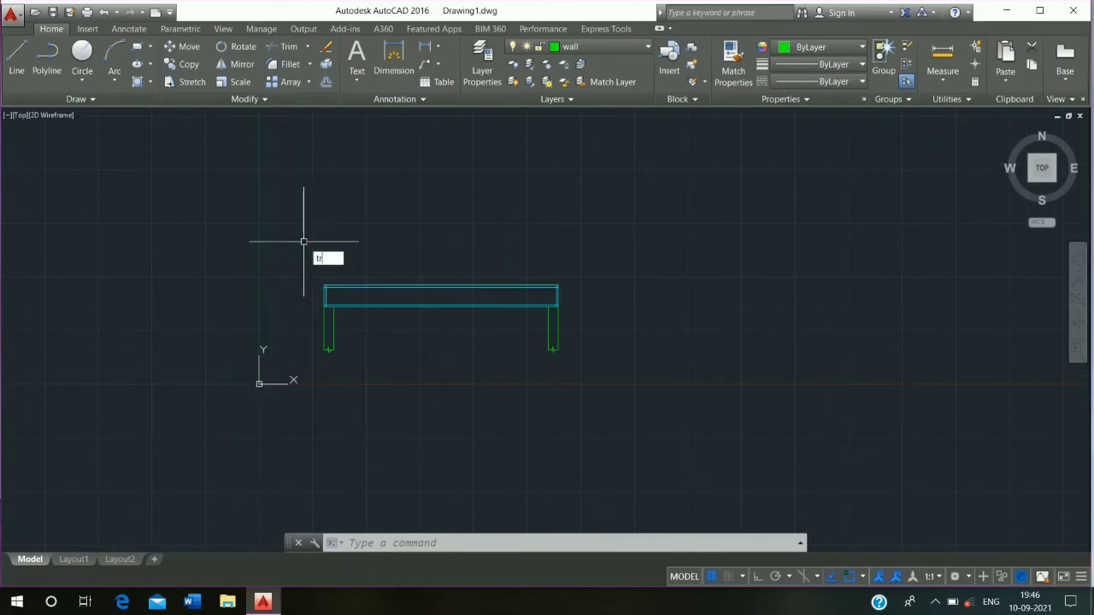
key(Return)
key(Return)
scroll(330, 302, up, 8)
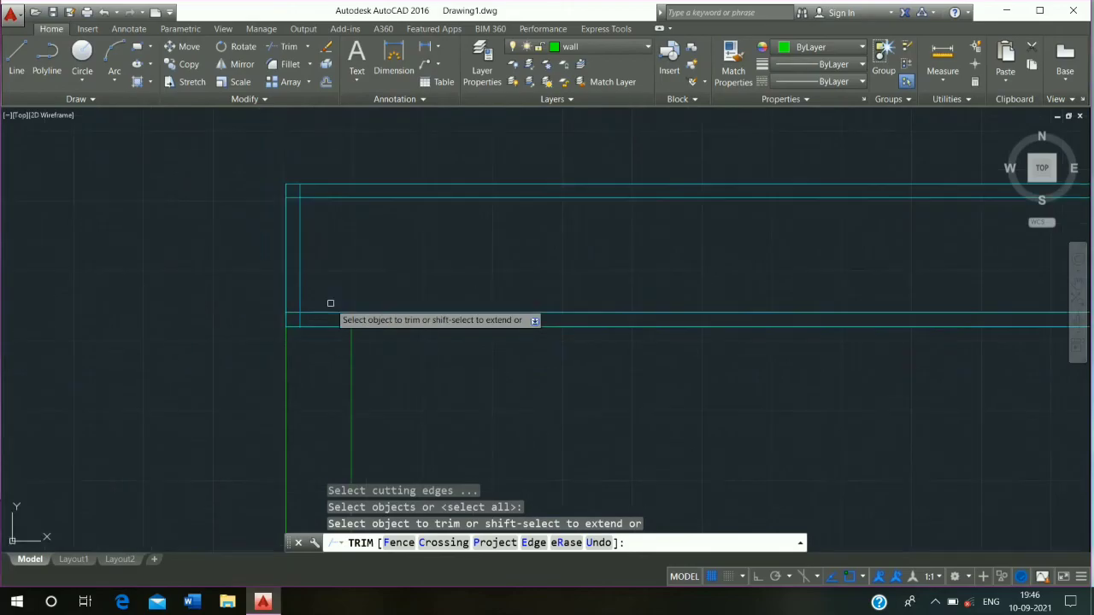
click(297, 316)
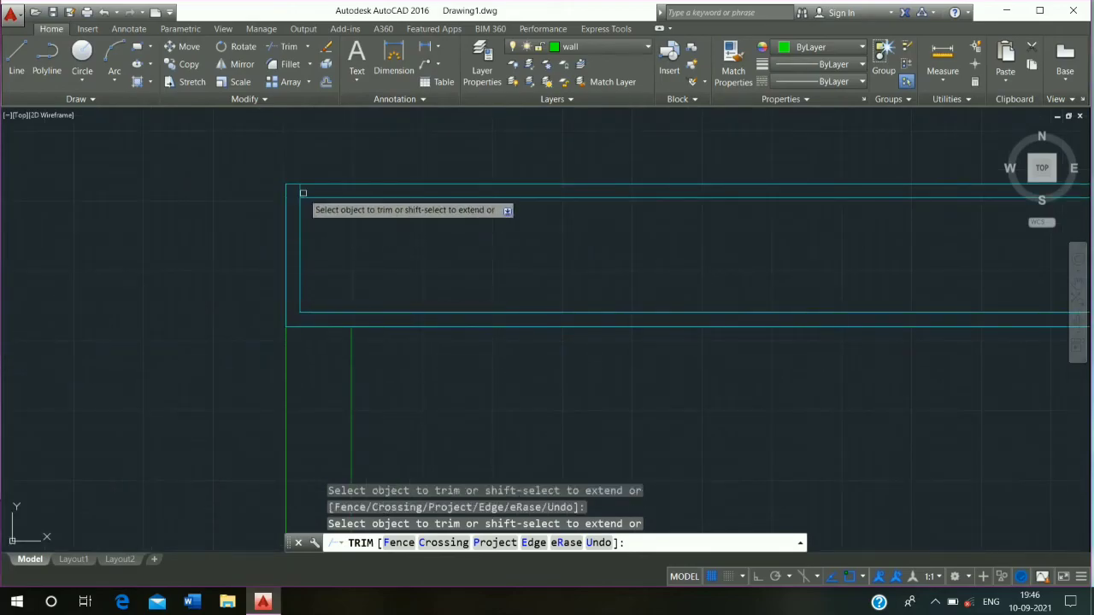
scroll(349, 264, down, 5)
scroll(801, 237, up, 5)
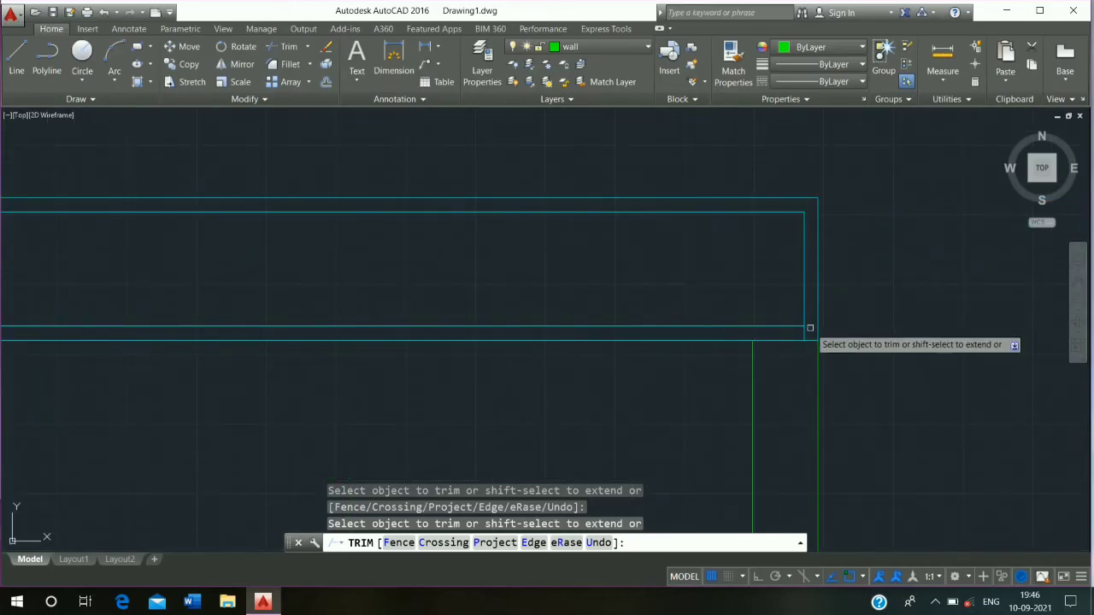
scroll(805, 330, down, 5)
Trim the straight bottom-edge segments inside the zigzag break lines of both walls.
scroll(423, 219, up, 6)
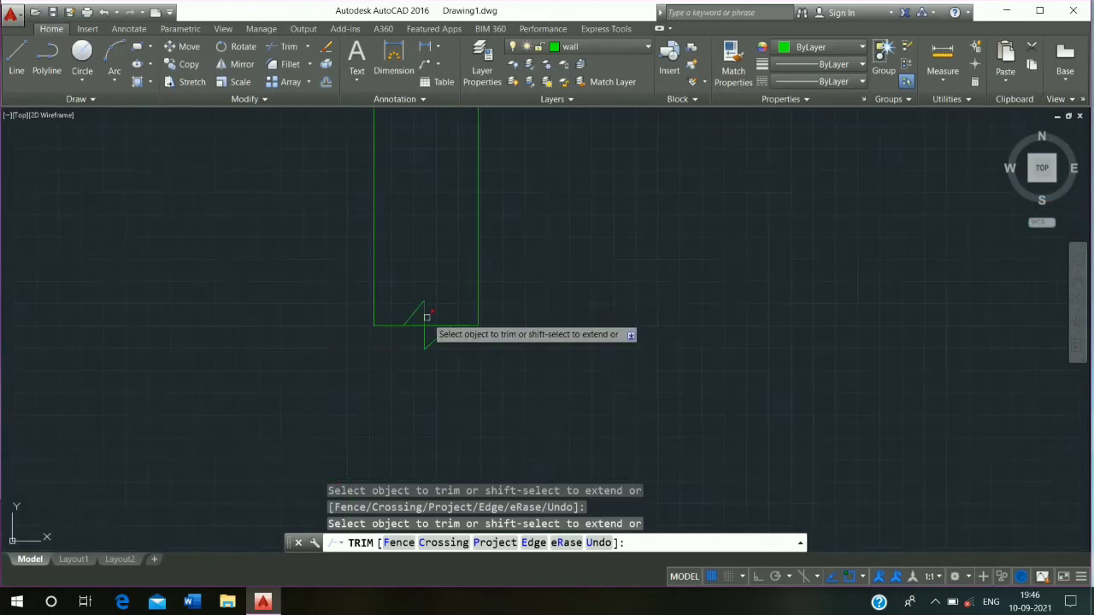
click(413, 323)
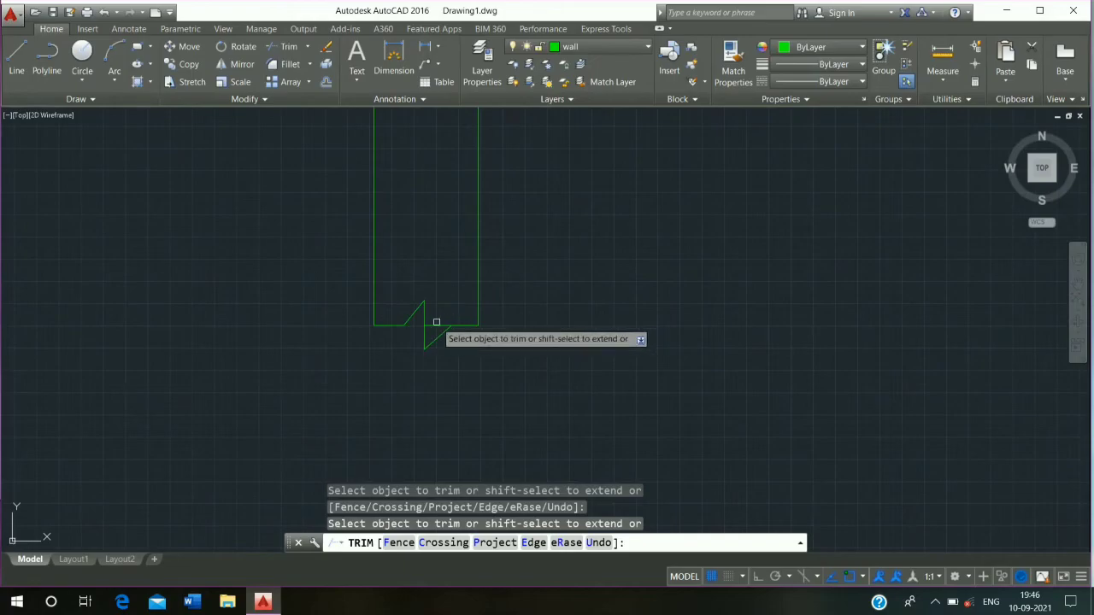
scroll(435, 325, down, 5)
scroll(519, 317, up, 5)
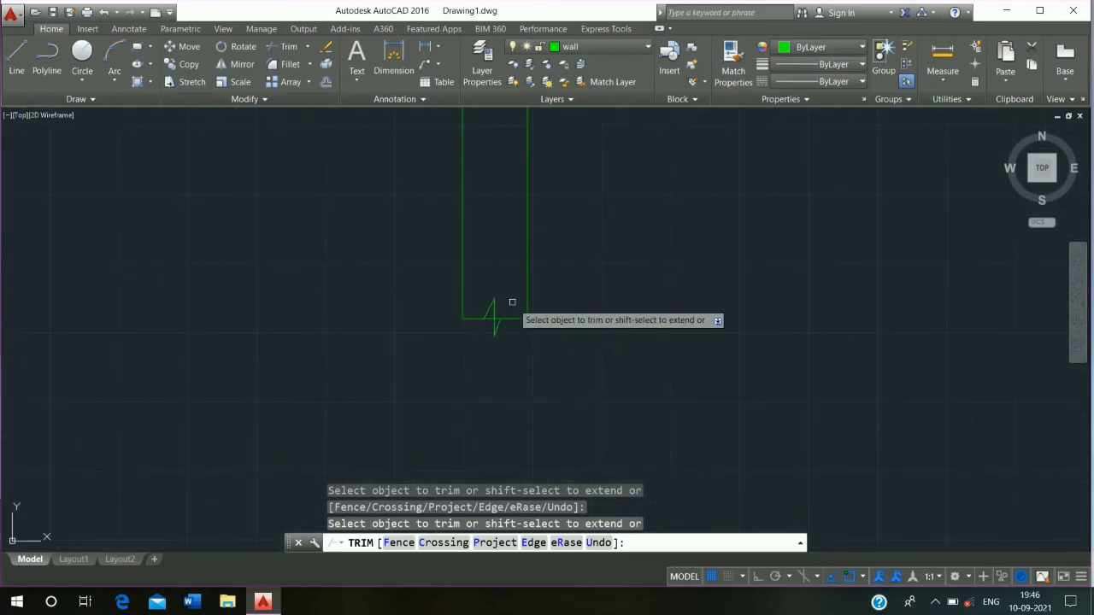
scroll(501, 320, up, 6)
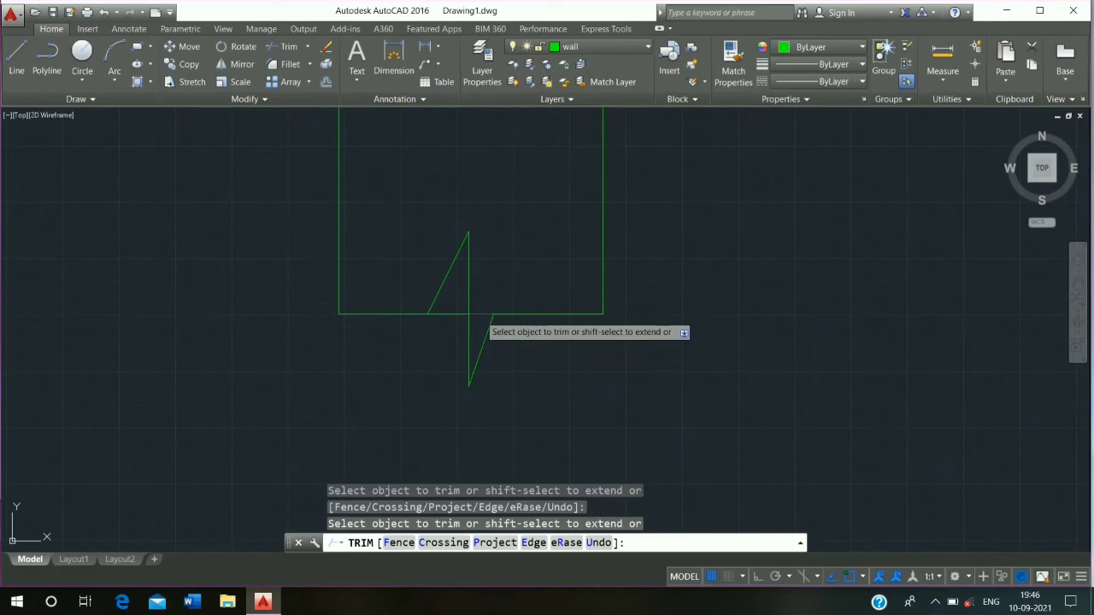
key(Escape)
Erase the two vertical inner cover lines at the left and right ends of the beam.
scroll(532, 299, up, 3)
middle_drag(532, 300, 86, 327)
scroll(87, 328, down, 6)
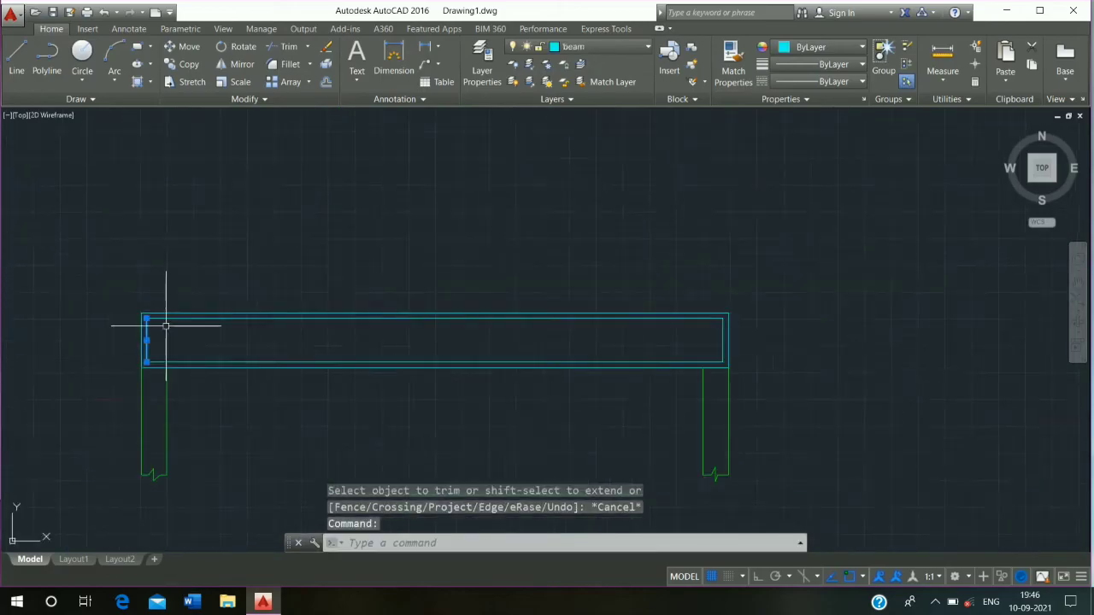
scroll(480, 257, up, 6)
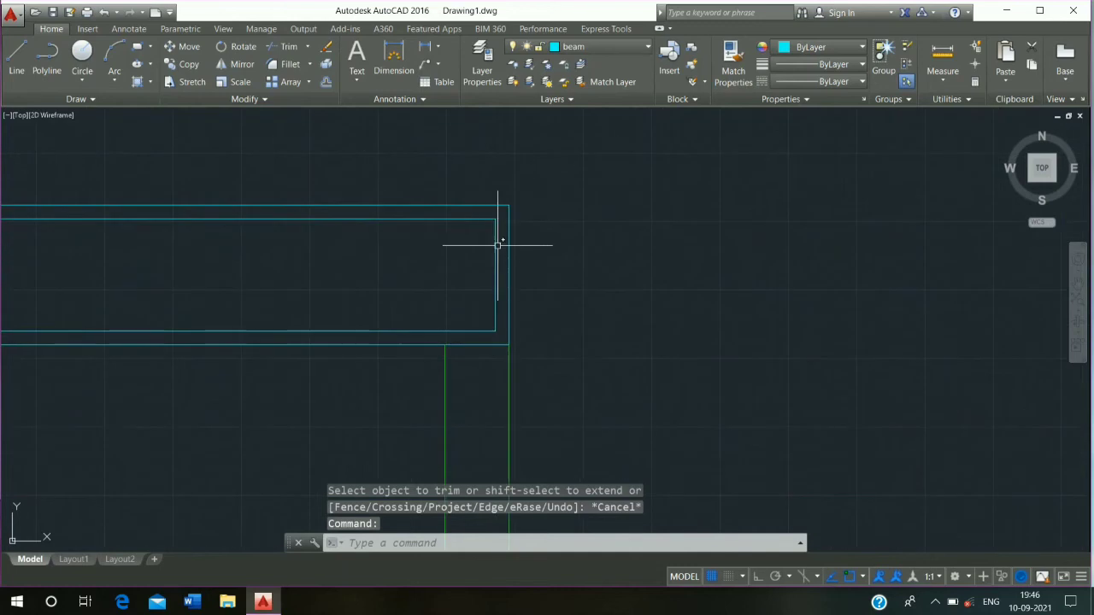
click(496, 244)
text(e)
key(Return)
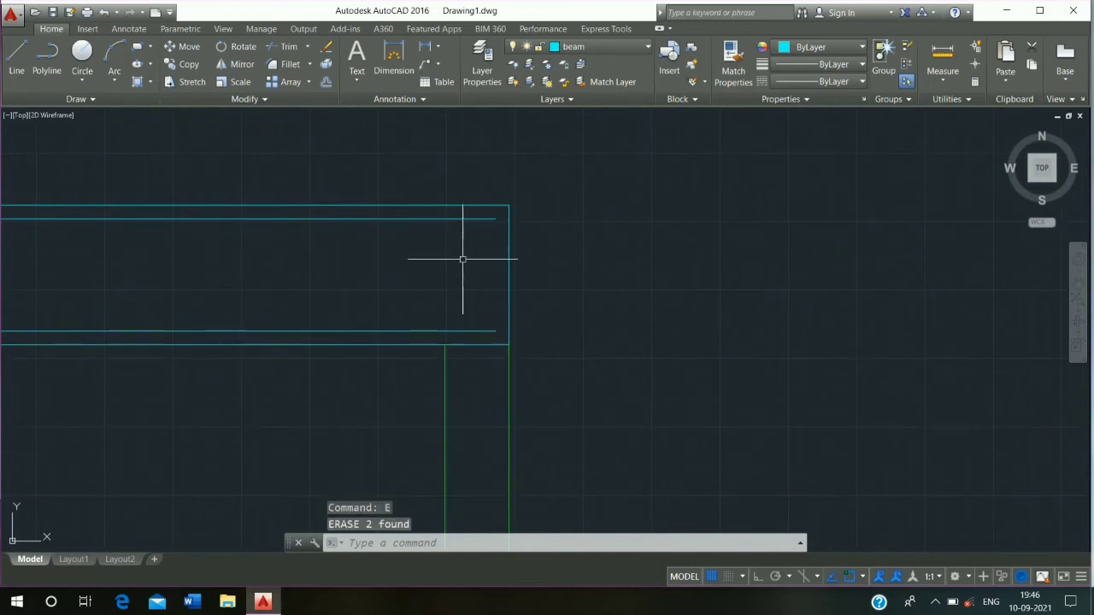
key(Escape)
Move the upper and lower horizontal cover lines inside the beam to the main bar layer.
scroll(576, 324, down, 5)
scroll(392, 301, up, 4)
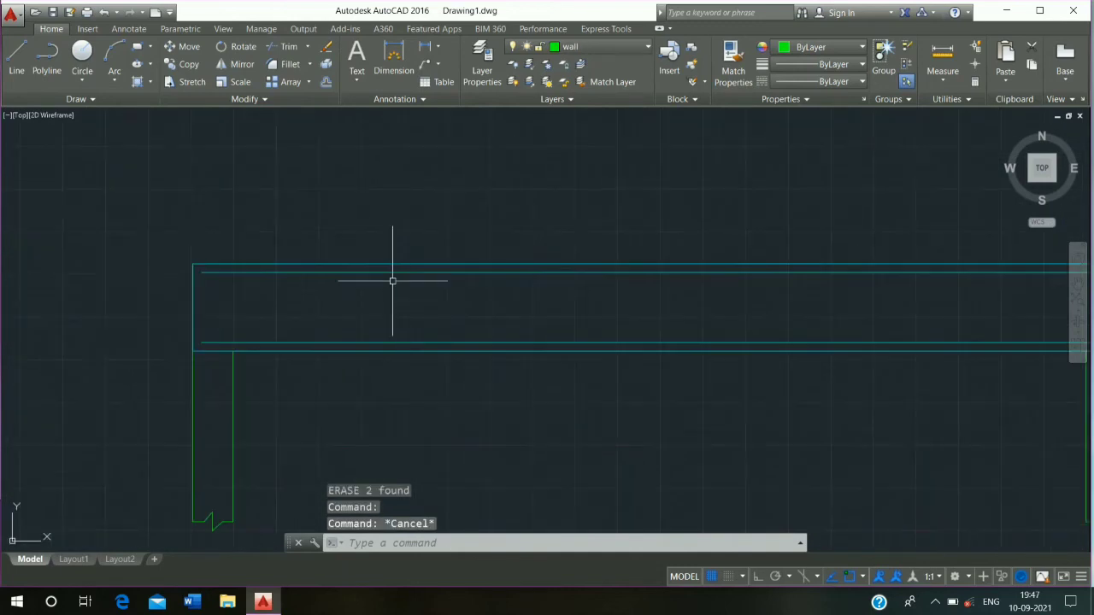
click(392, 272)
click(392, 342)
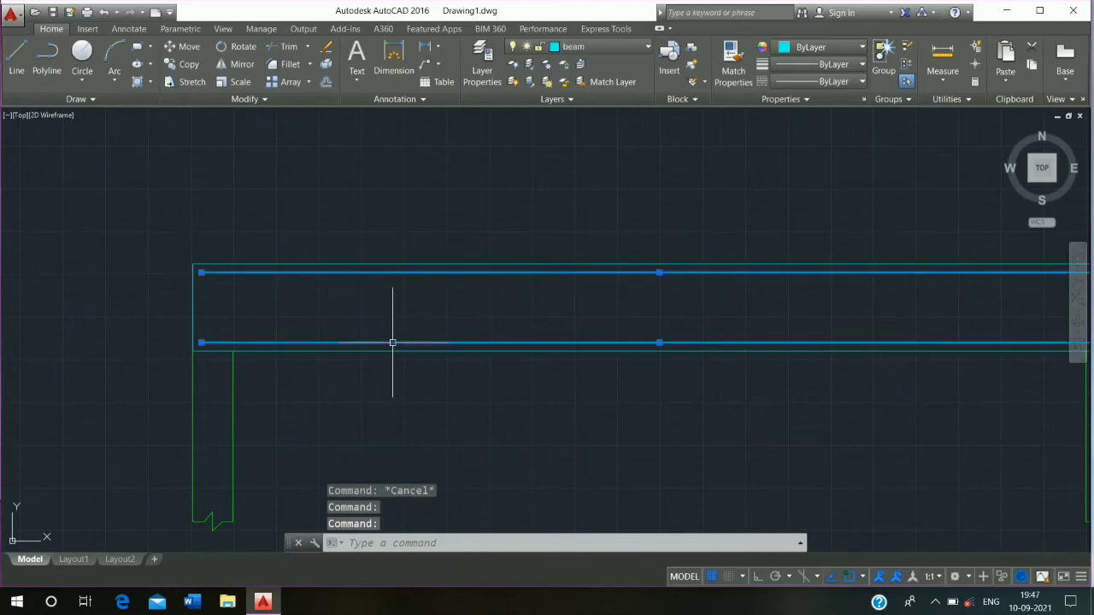
click(593, 48)
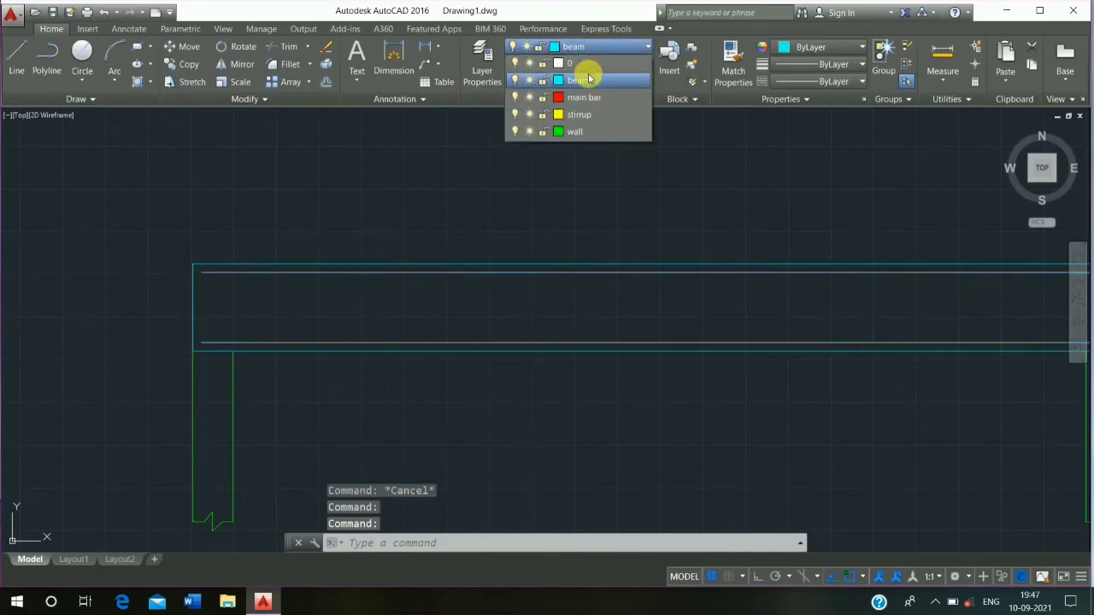
click(587, 96)
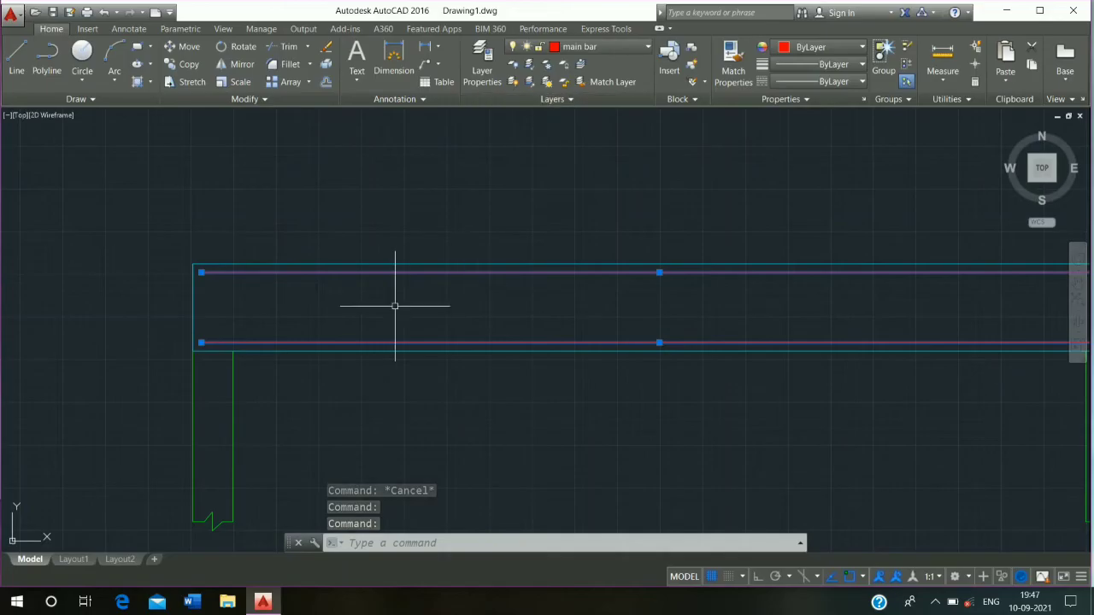
key(Escape)
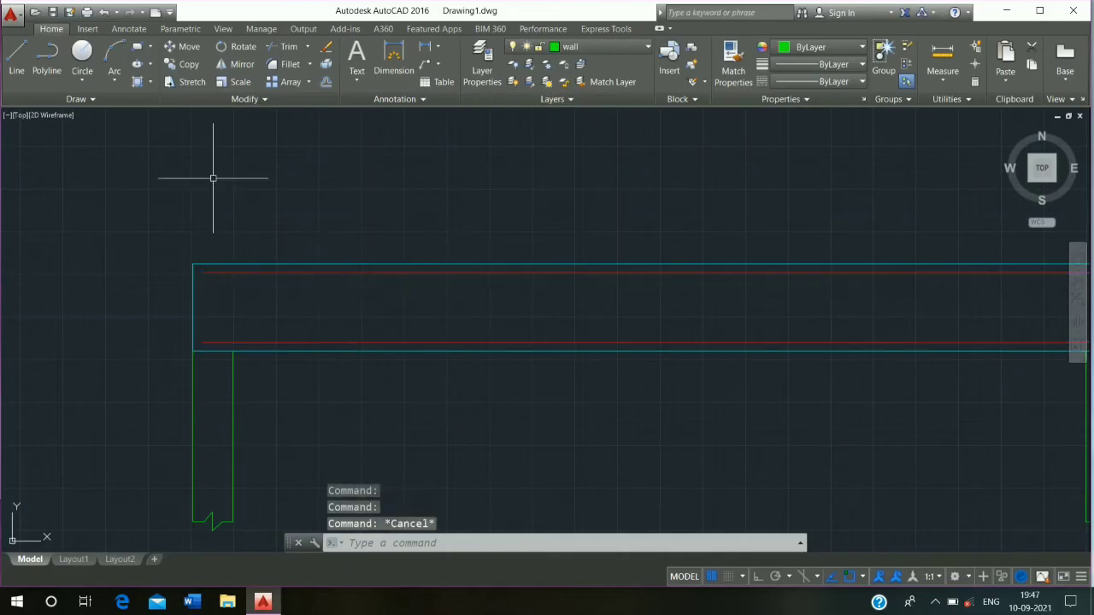
Make main bar the current layer and, with ortho on, draw a 96 long line straight down from the upper bar's left end.
click(590, 47)
click(583, 98)
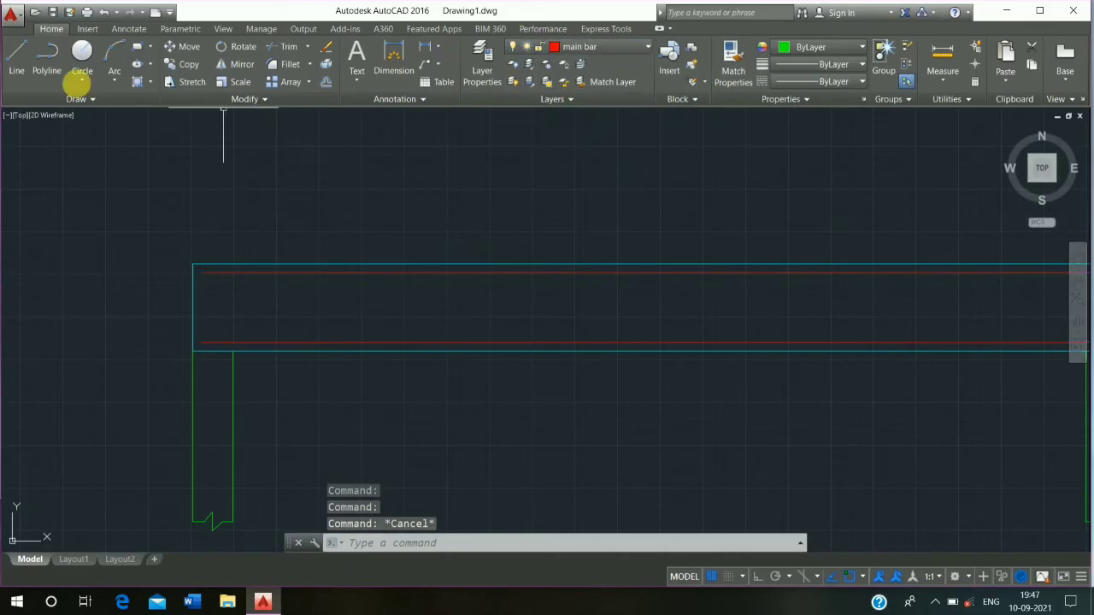
click(14, 62)
scroll(203, 290, up, 5)
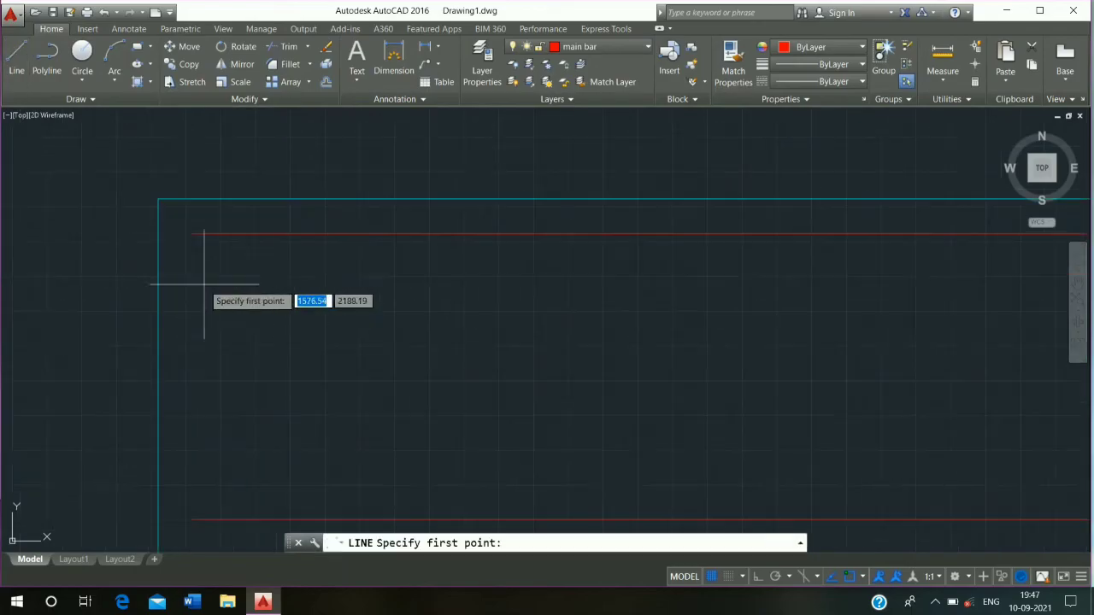
click(192, 231)
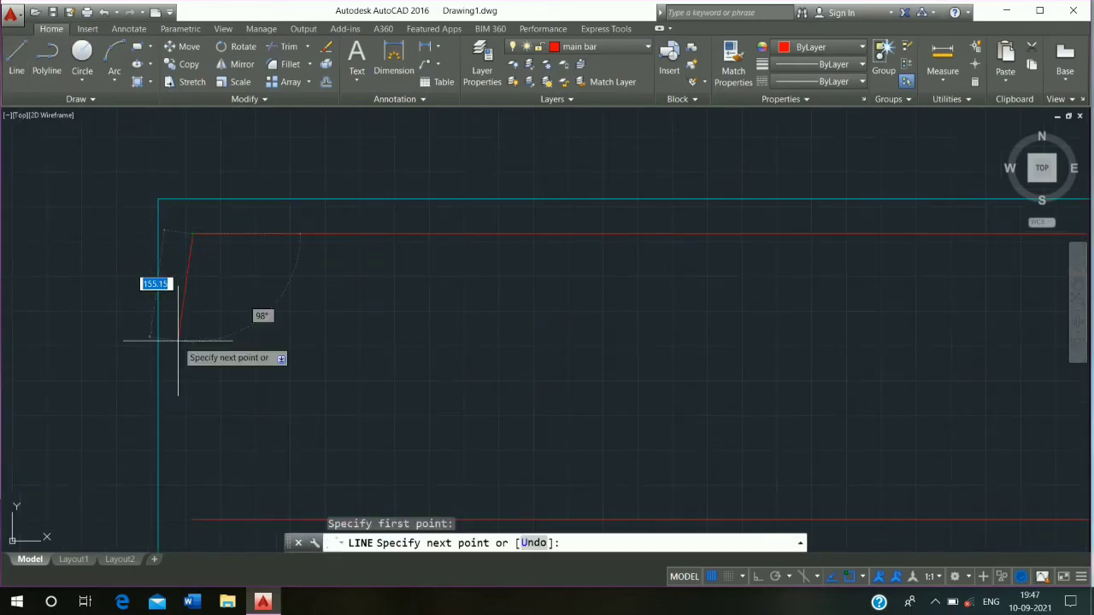
click(757, 576)
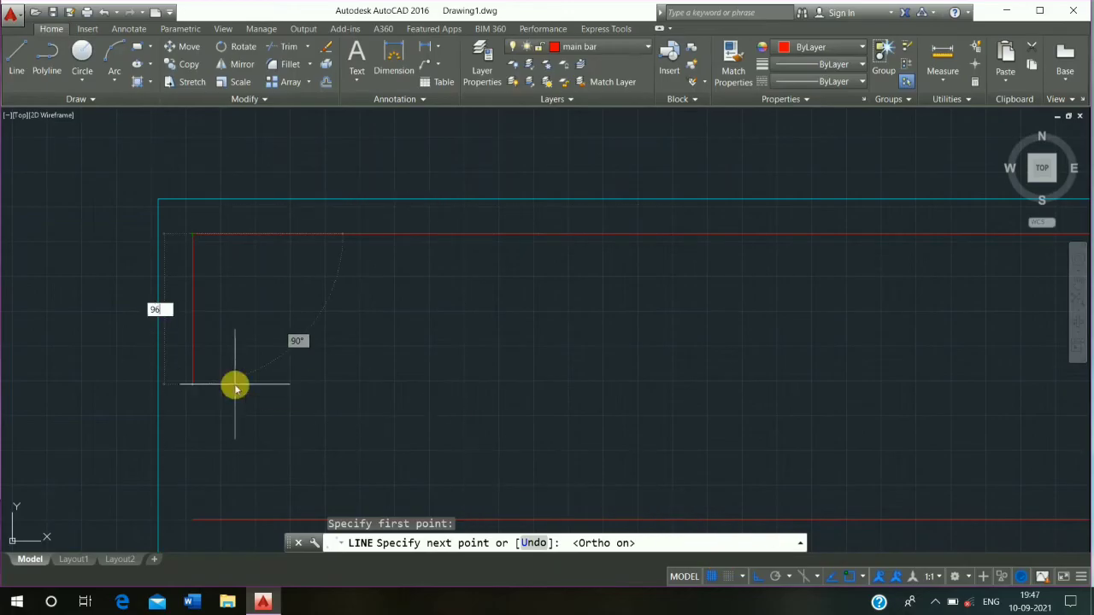
text(96)
key(Return)
key(Escape)
scroll(198, 376, down, 4)
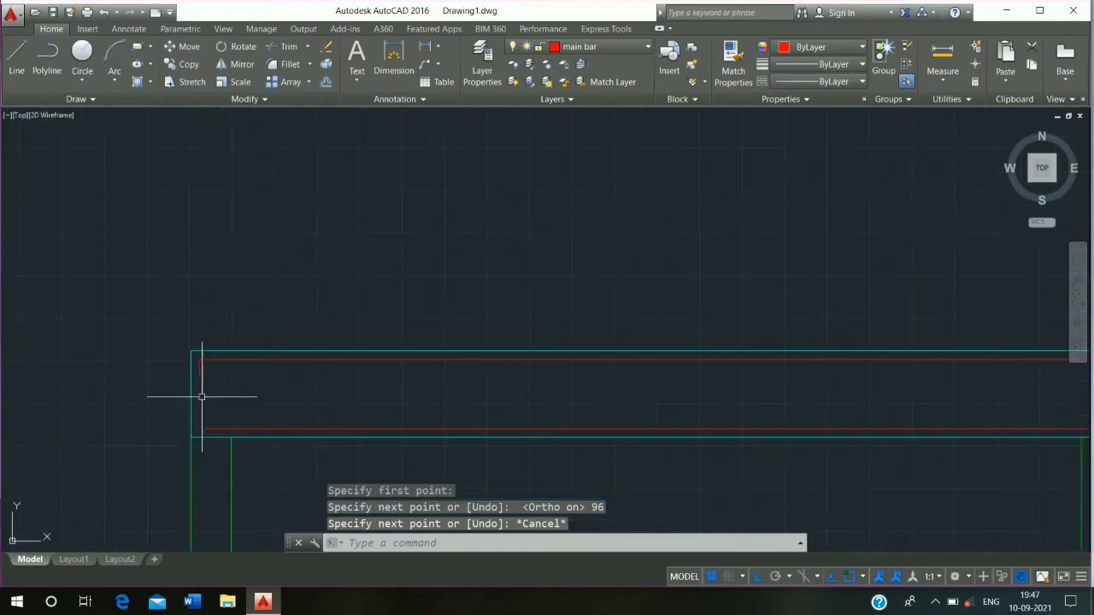
Draw a 96 long line straight up from the lower bar's left end.
scroll(212, 378, up, 6)
text(l)
key(Return)
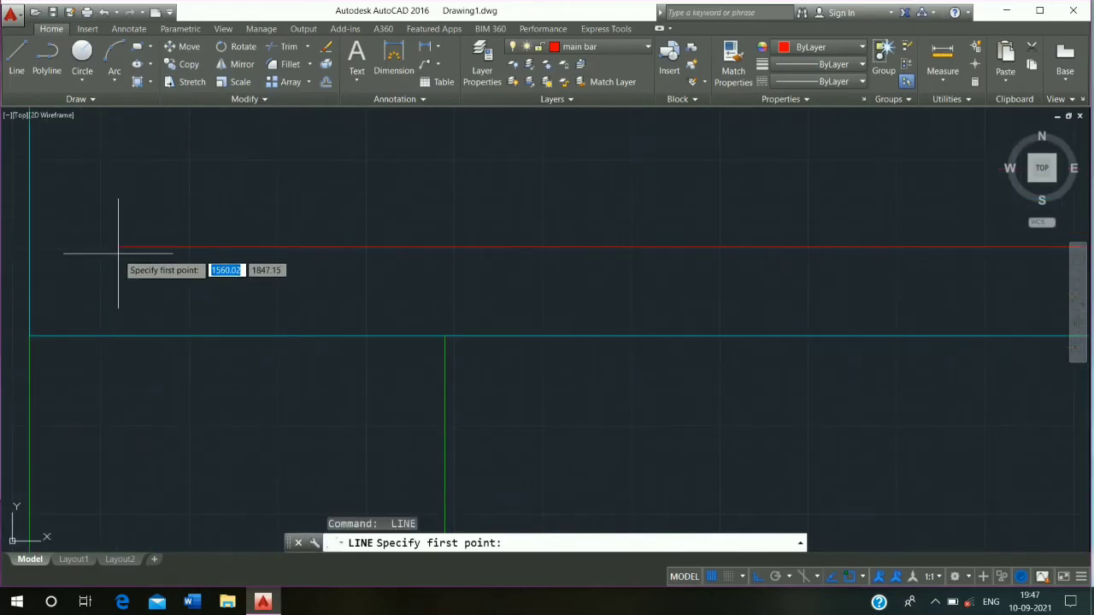
click(117, 247)
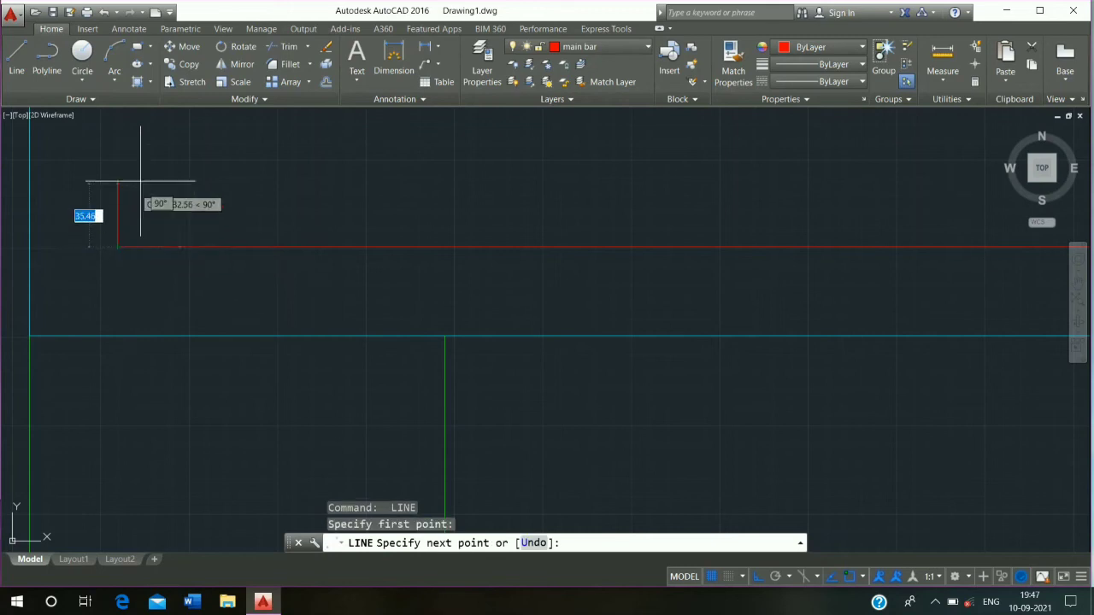
text(96)
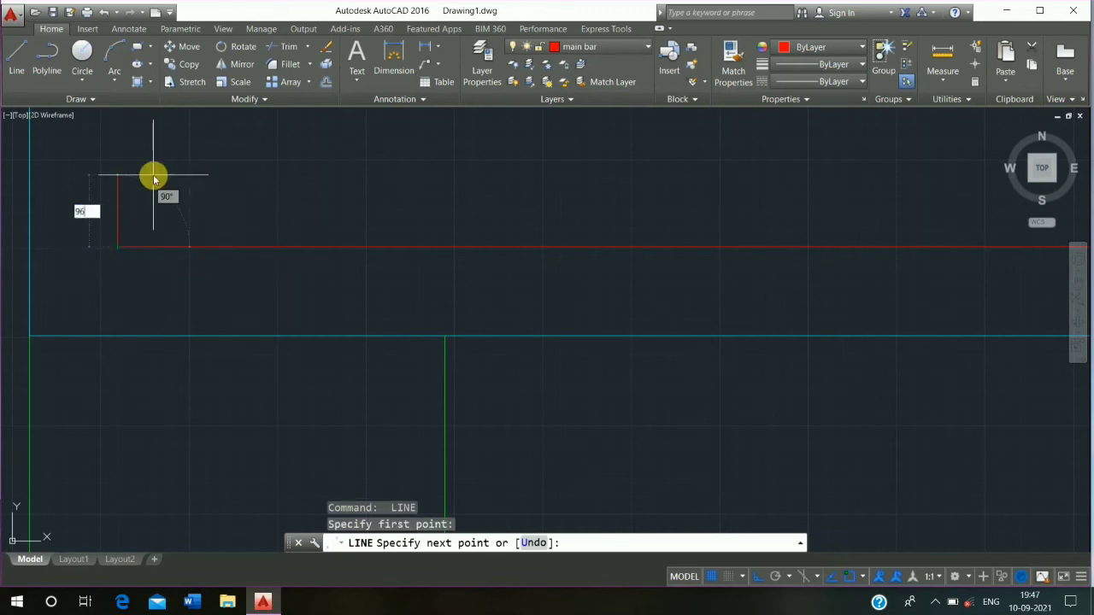
key(Return)
key(Escape)
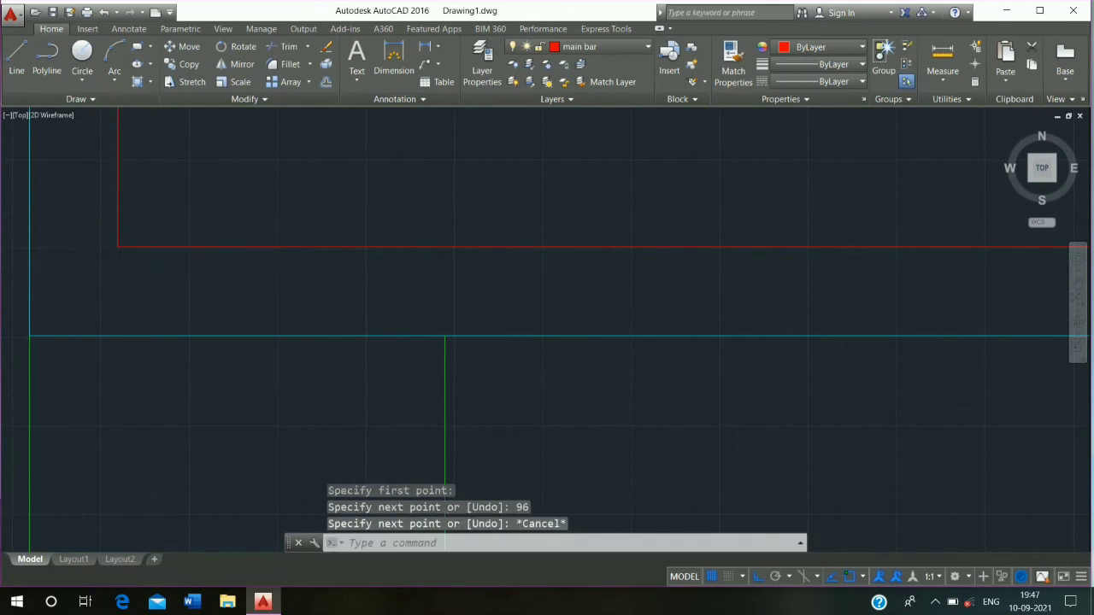
Draw a 96 long line straight down from the upper bar's right end.
key(Return)
scroll(519, 152, down, 2)
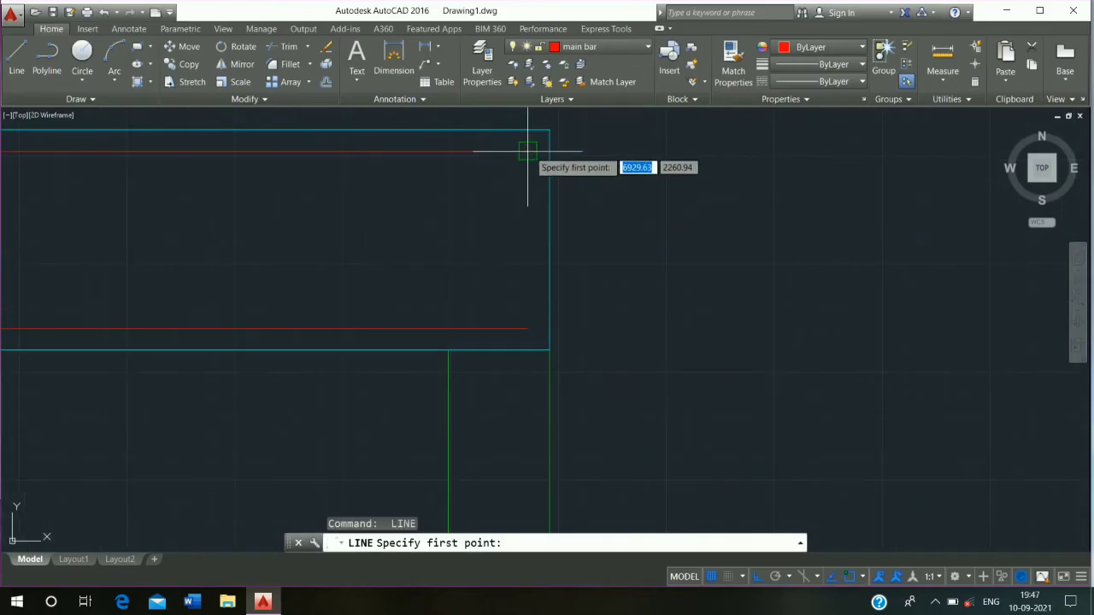
click(527, 152)
text(96)
key(Return)
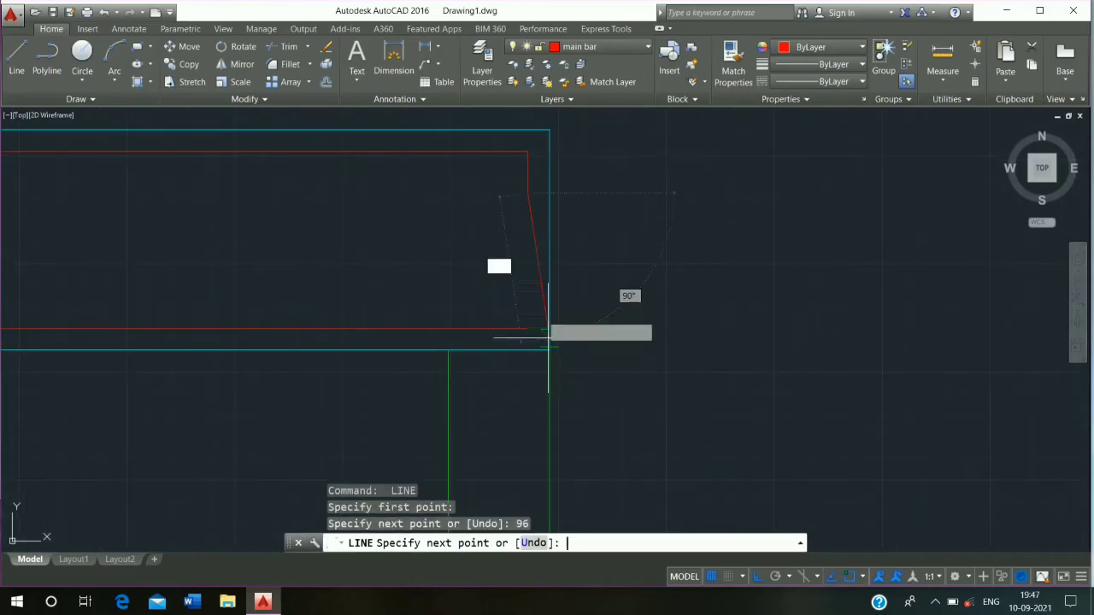
key(Return)
key(Return)
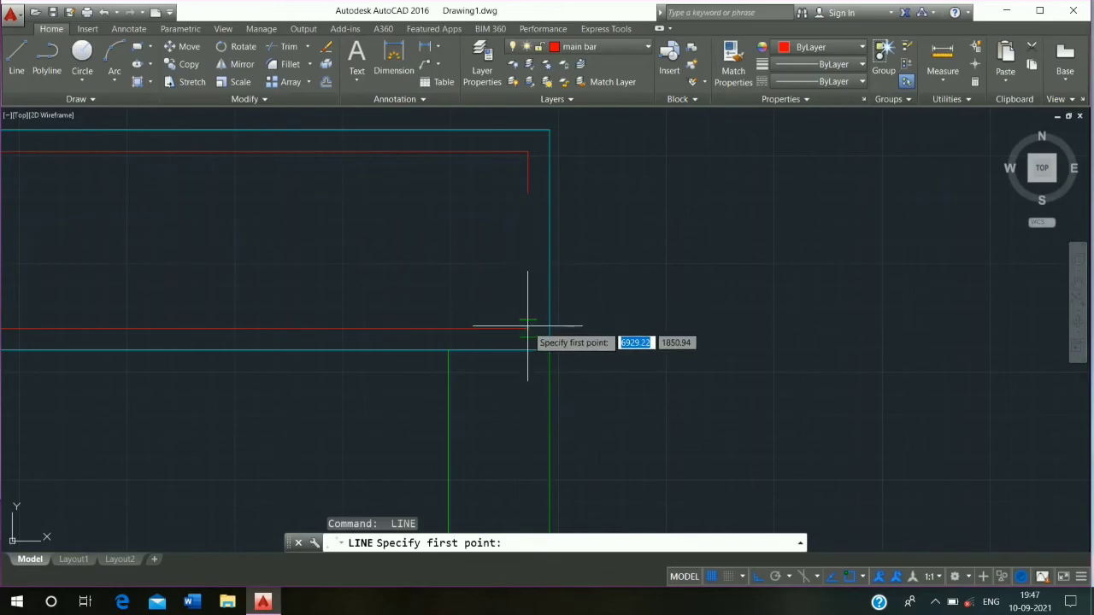
click(527, 329)
text(69)
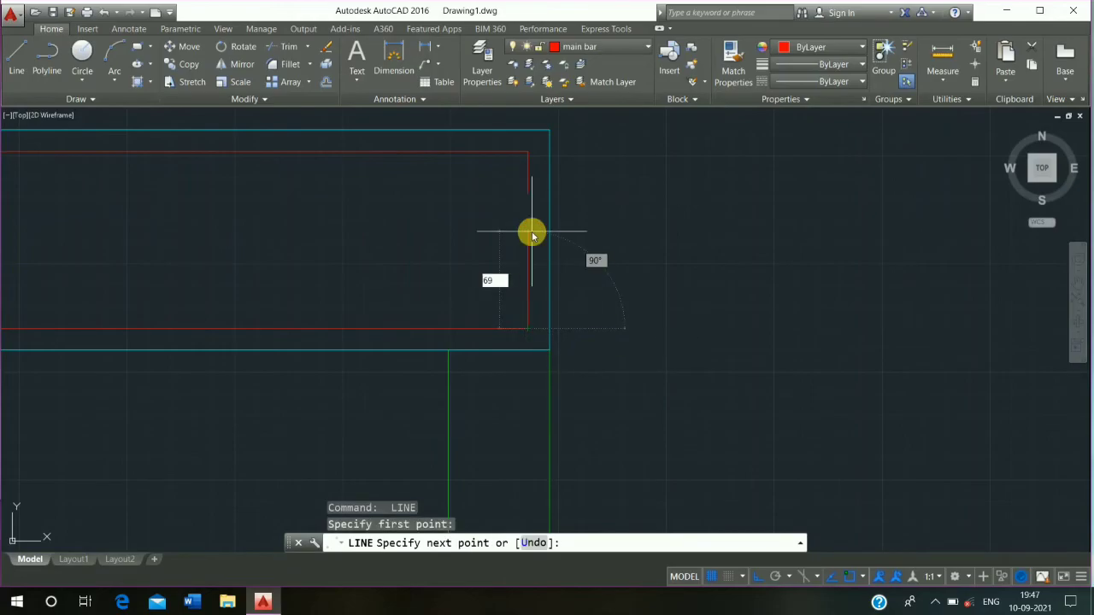
key(Escape)
Draw a matching vertical hook line straight up from the lower bar's right end.
key(Return)
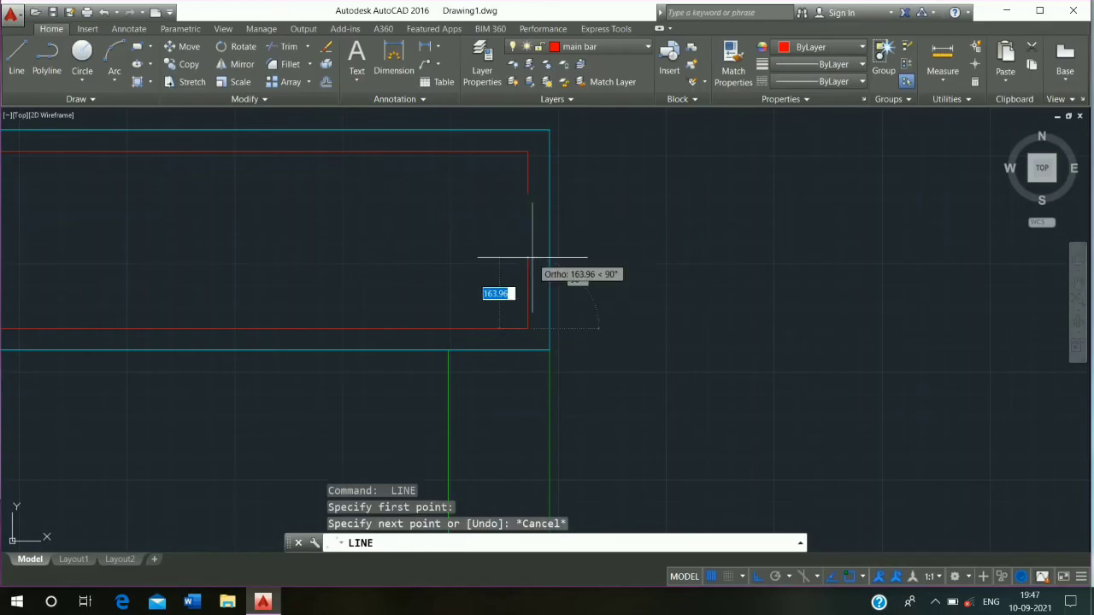
click(530, 256)
key(Return)
scroll(481, 293, down, 7)
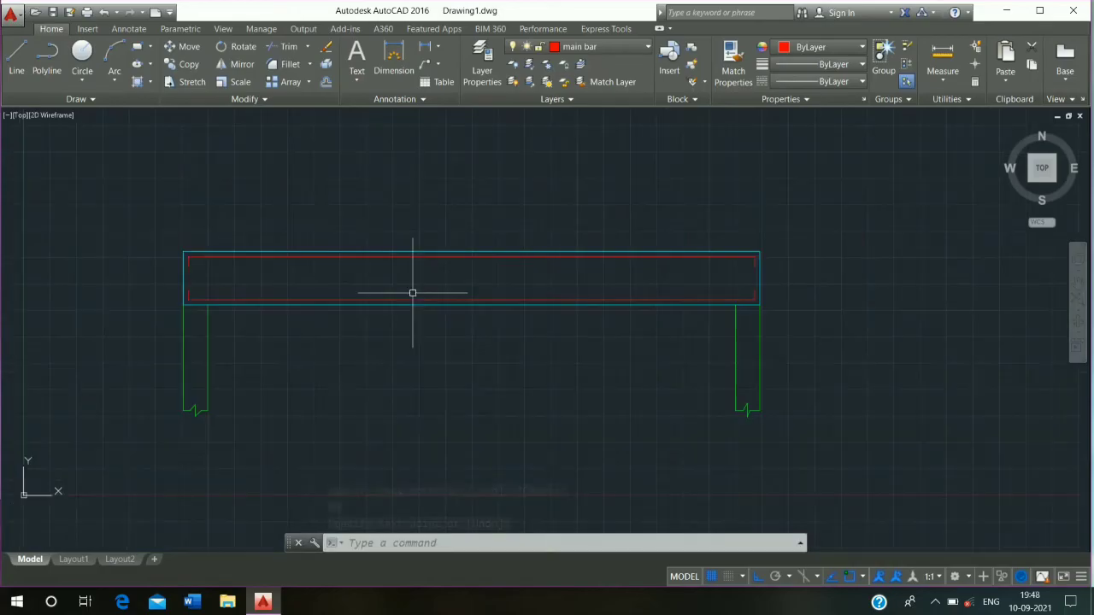
Make stirrup the current layer and draw a vertical line from the upper bar's left end to the lower bar's left end.
click(602, 51)
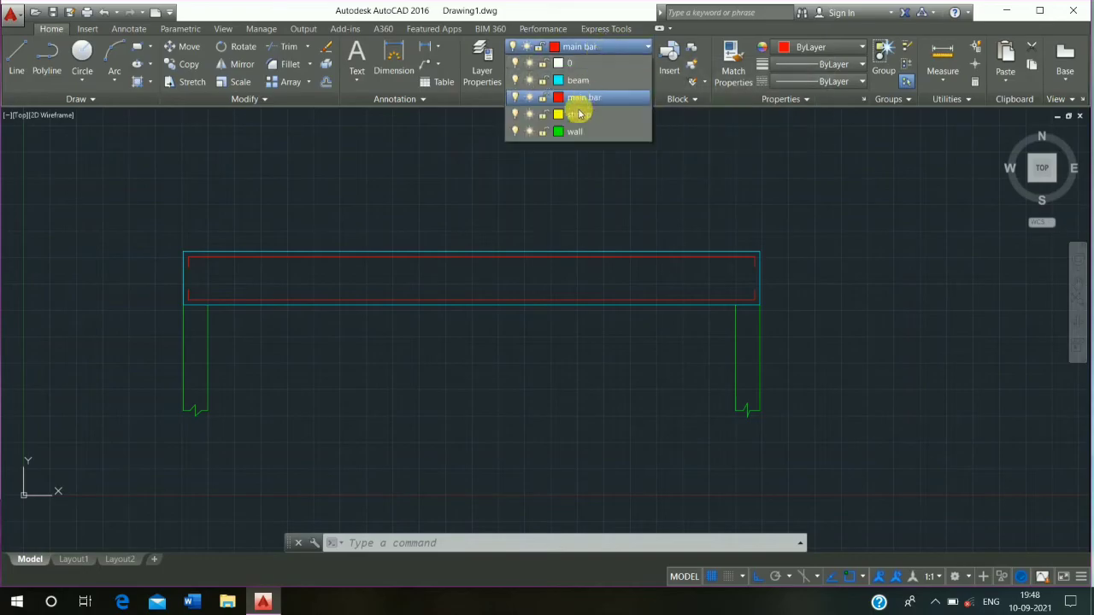
click(576, 111)
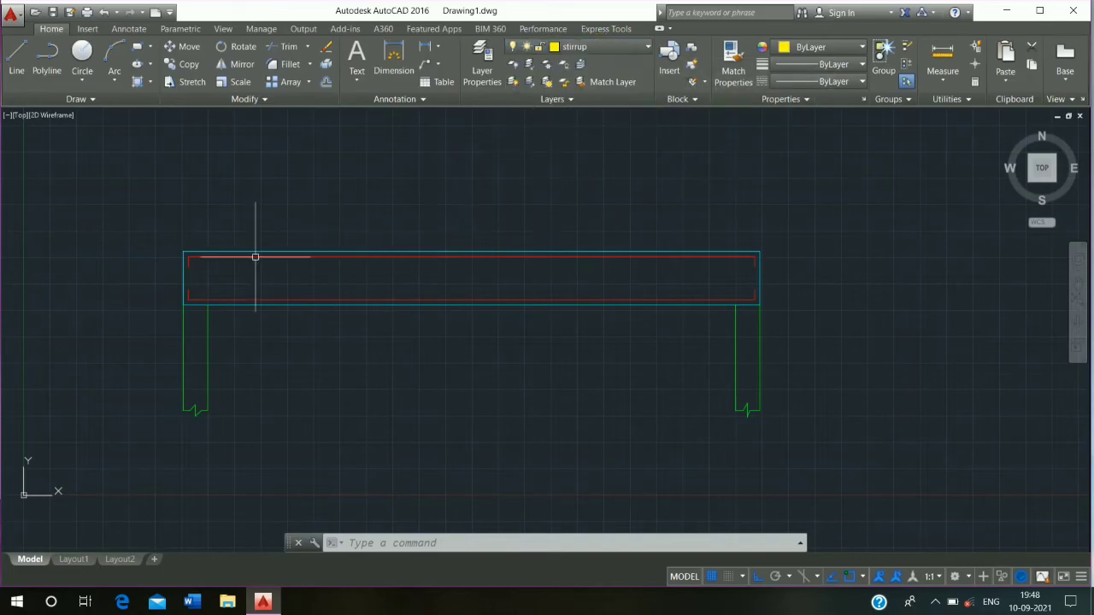
scroll(189, 267, up, 6)
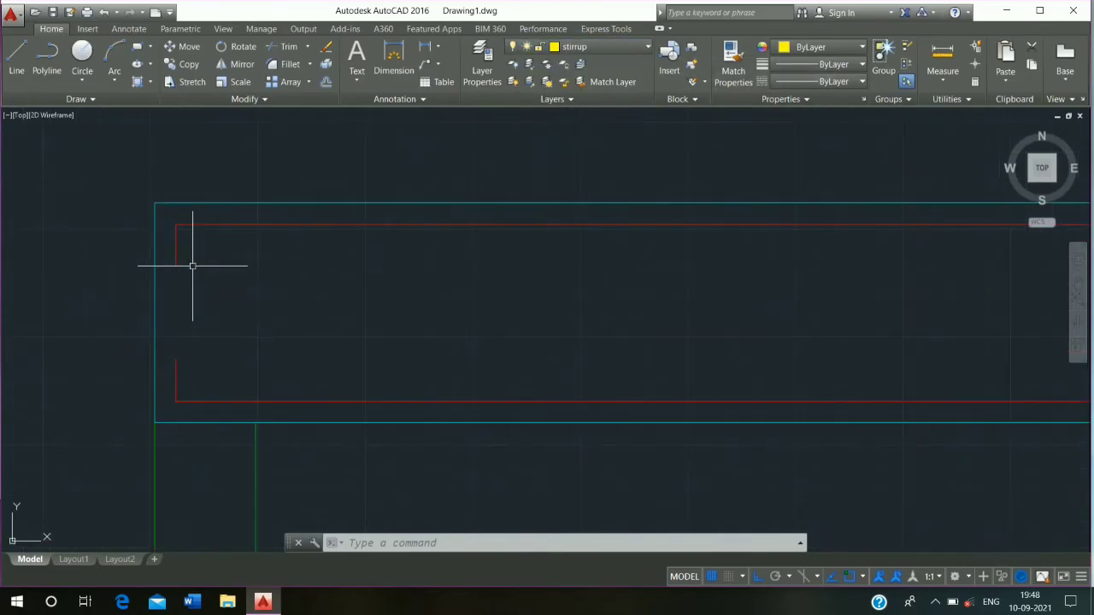
click(17, 53)
scroll(207, 228, up, 4)
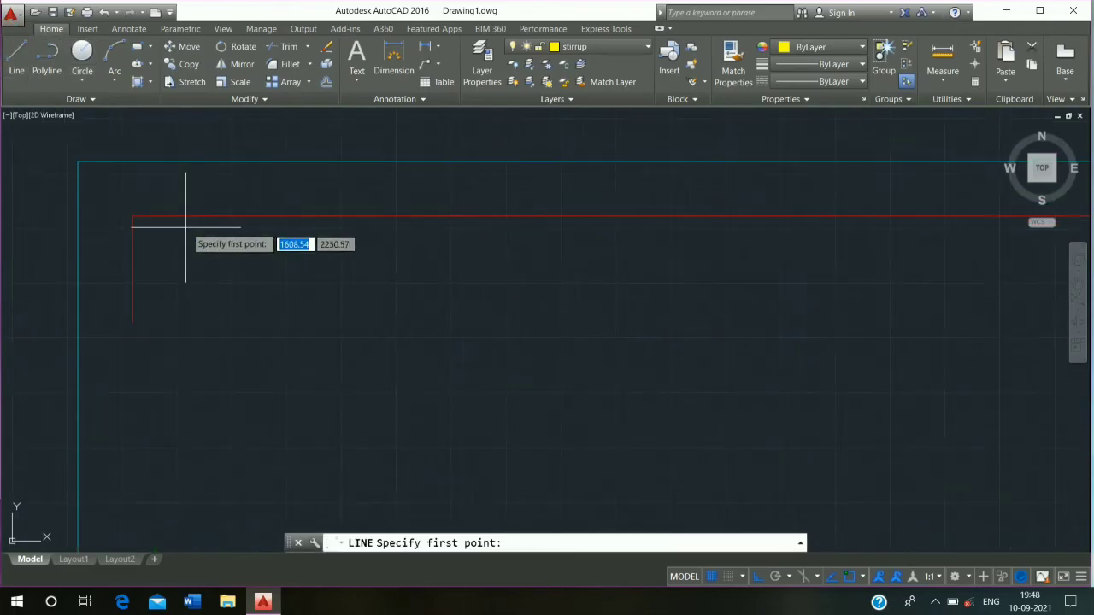
click(132, 215)
scroll(186, 376, down, 4)
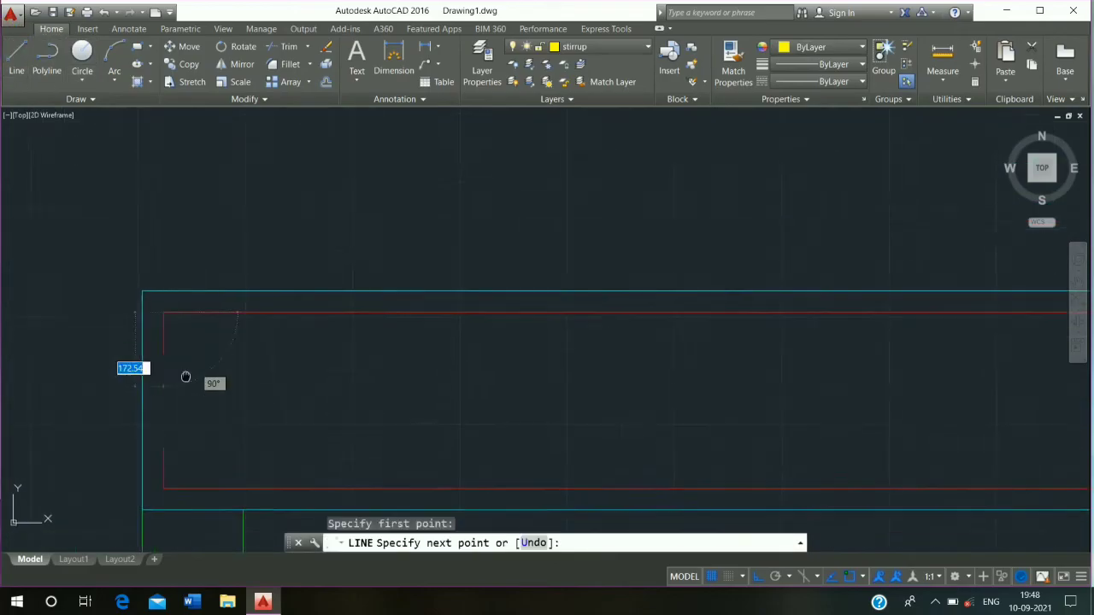
scroll(189, 387, up, 2)
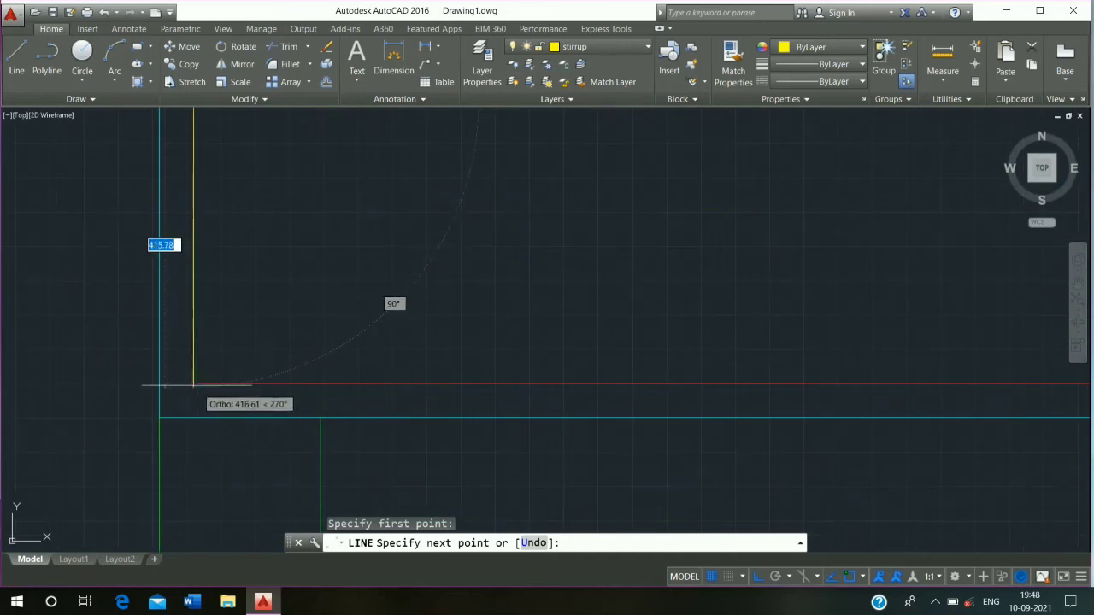
click(194, 382)
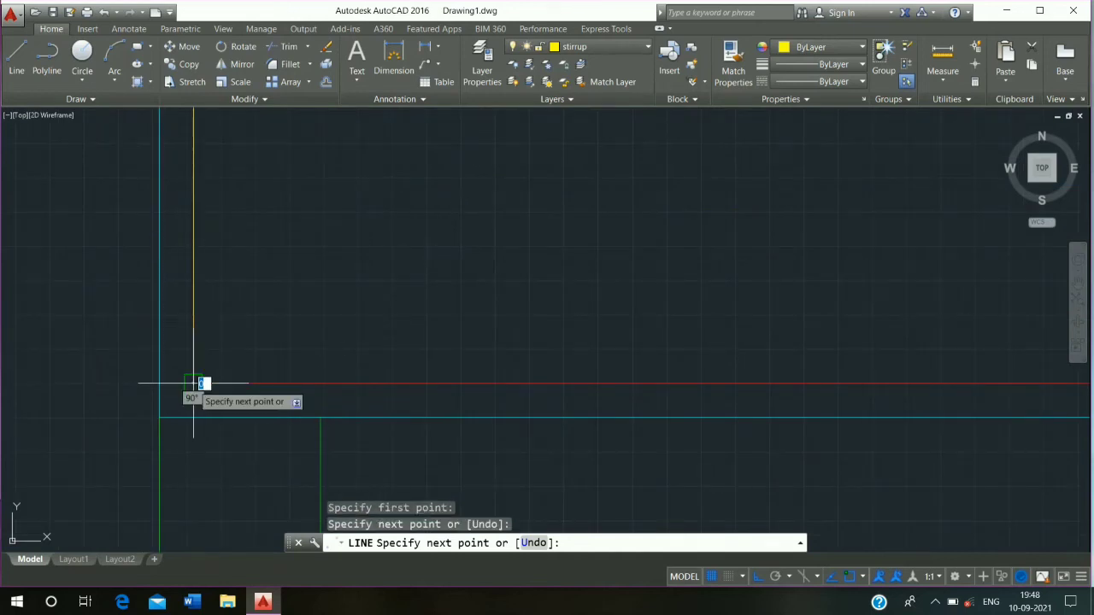
key(Escape)
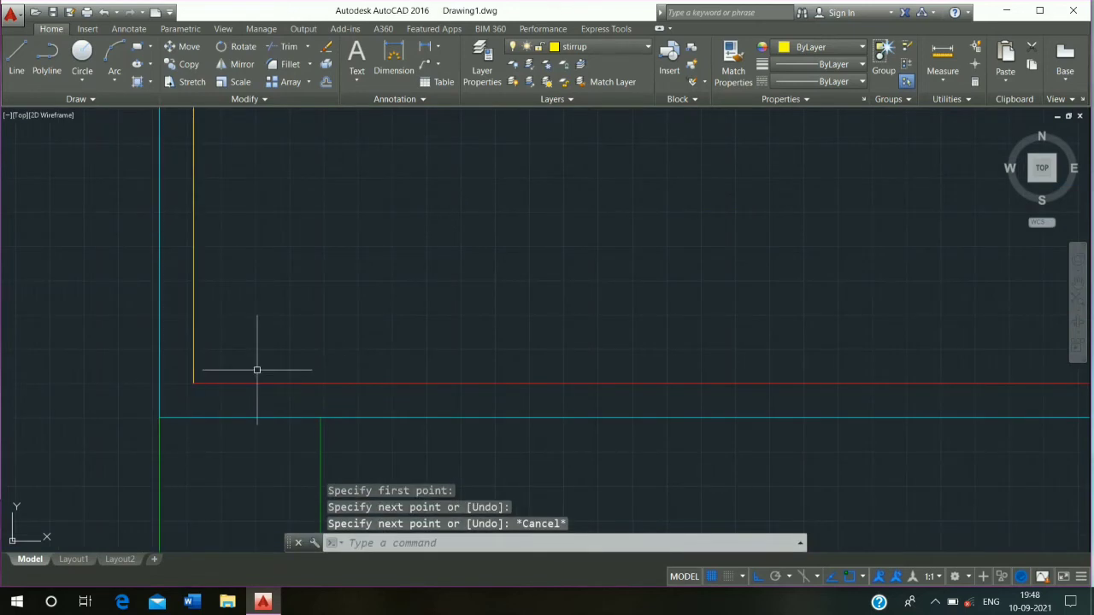
Offset the stirrup line 130 to the right repeatedly with the Multiple option until the copies fill the whole beam length.
click(325, 82)
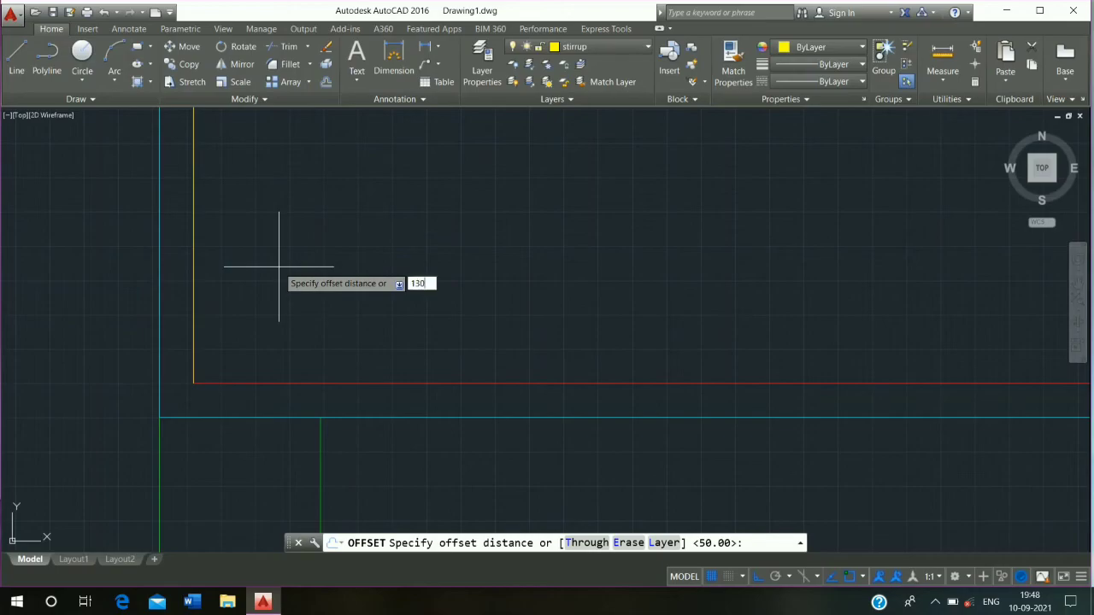
key(Return)
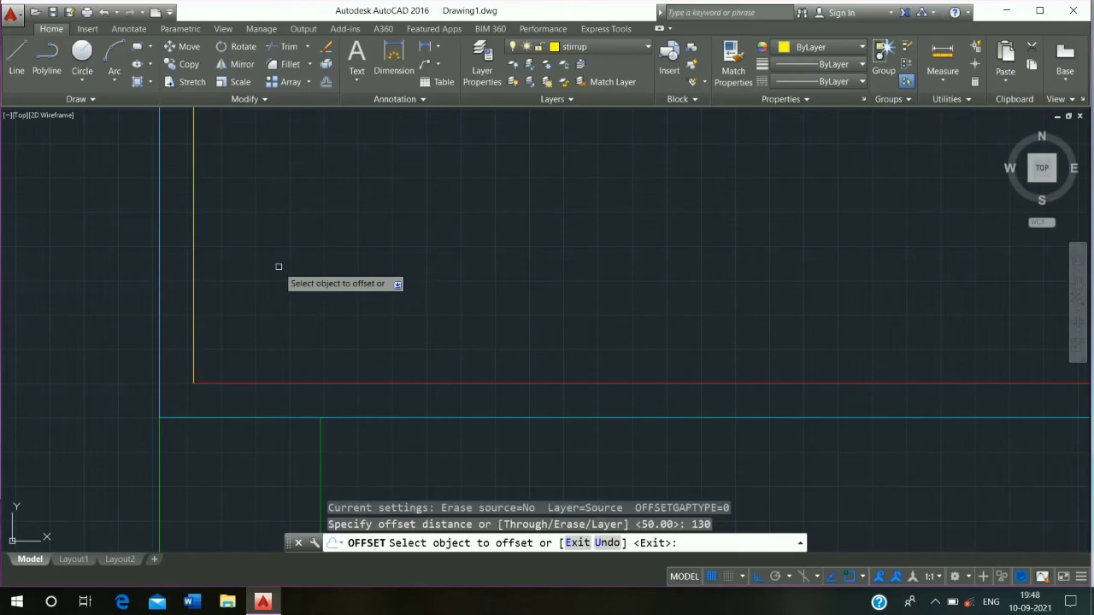
click(191, 223)
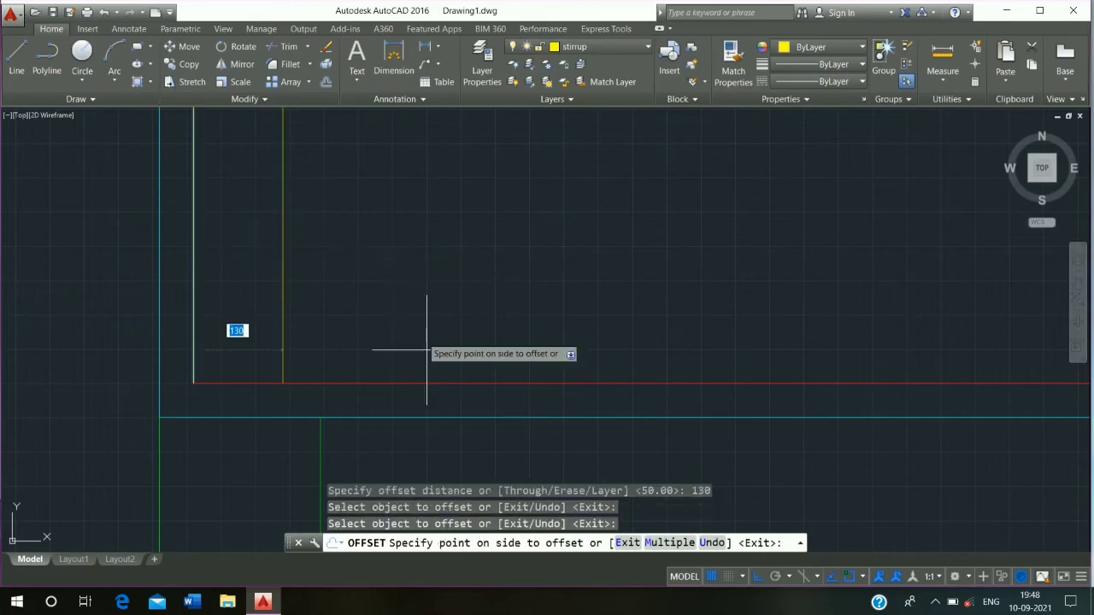
click(669, 542)
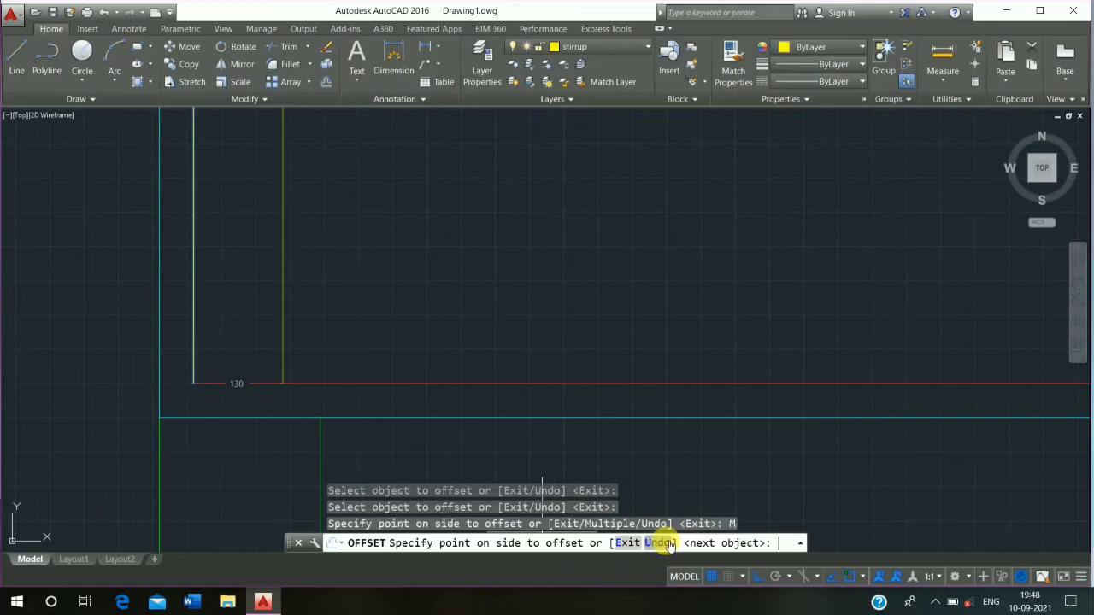
click(655, 285)
click(651, 272)
click(650, 268)
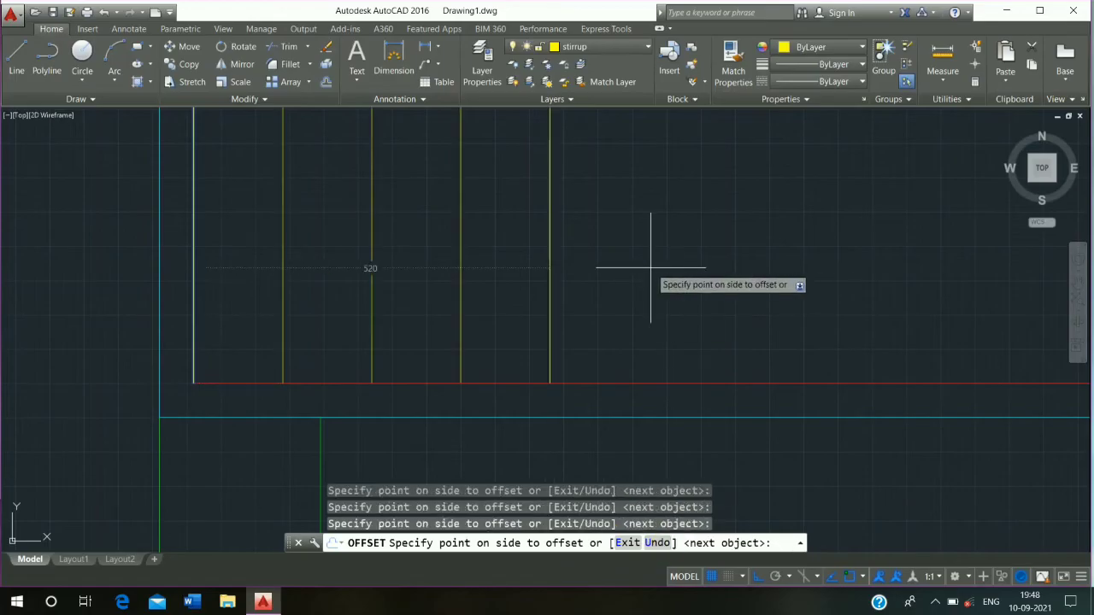
click(650, 269)
click(648, 268)
scroll(633, 268, down, 4)
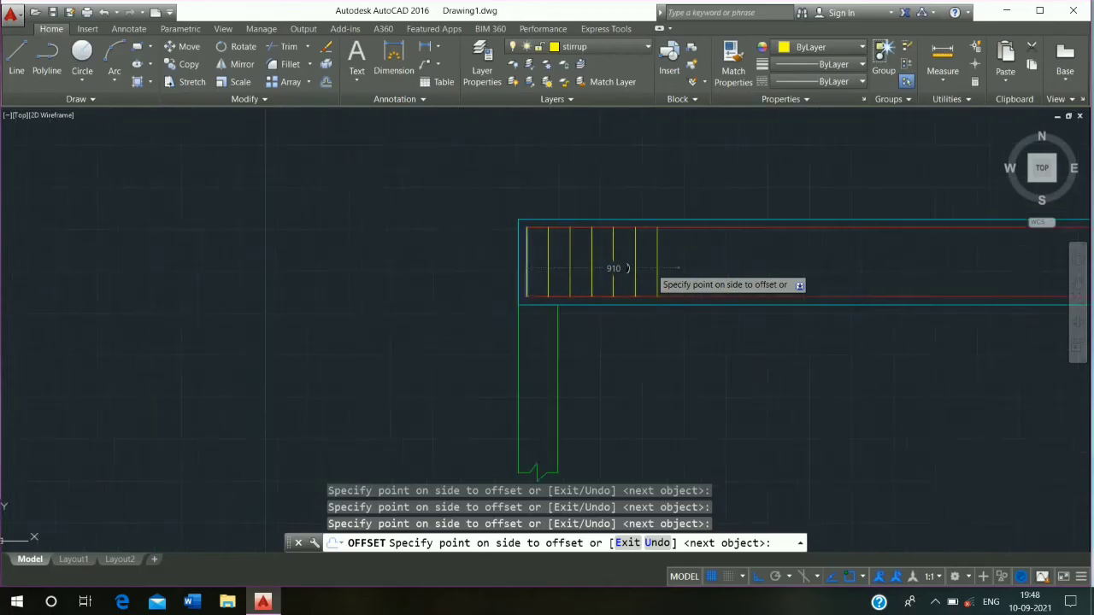
click(371, 268)
click(371, 269)
click(371, 268)
click(411, 263)
click(435, 259)
click(453, 262)
click(474, 263)
click(490, 265)
click(483, 264)
click(474, 266)
click(466, 265)
click(457, 267)
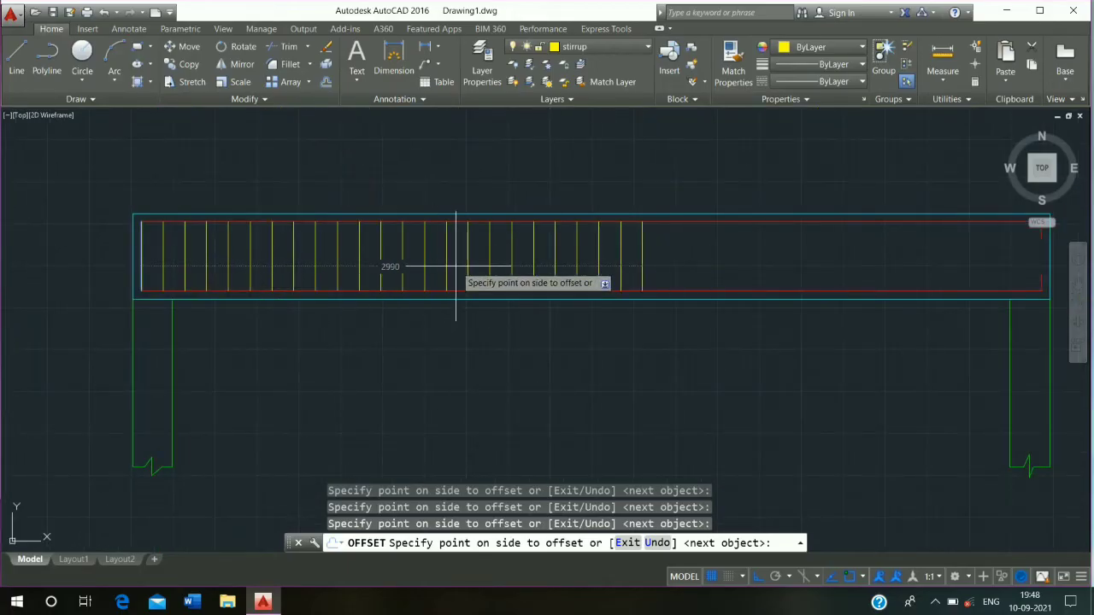
click(455, 265)
click(455, 265)
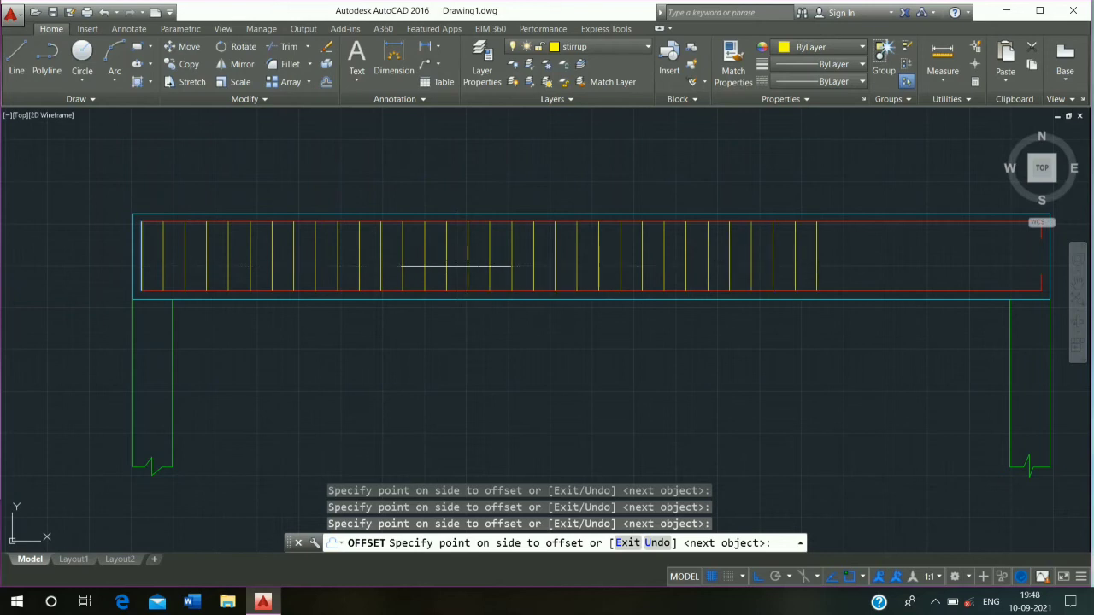
click(464, 261)
click(464, 262)
click(464, 262)
click(464, 261)
click(461, 265)
click(461, 265)
click(458, 268)
click(459, 269)
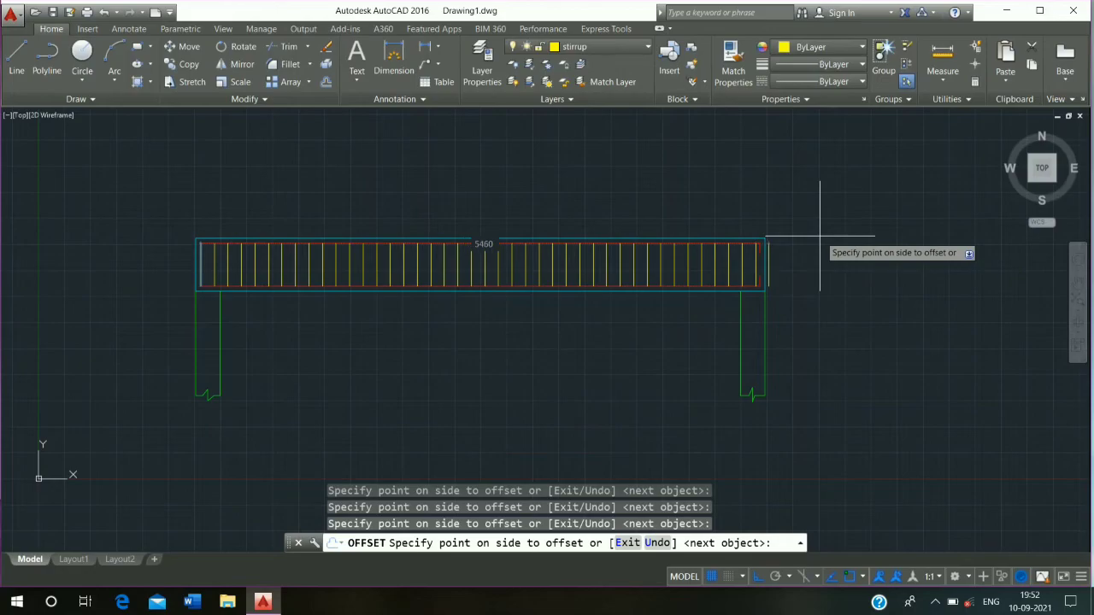
key(Escape)
Delete the stirrup line at the main bars' left end and the extra one beyond the beam's right end.
scroll(210, 276, up, 6)
click(165, 228)
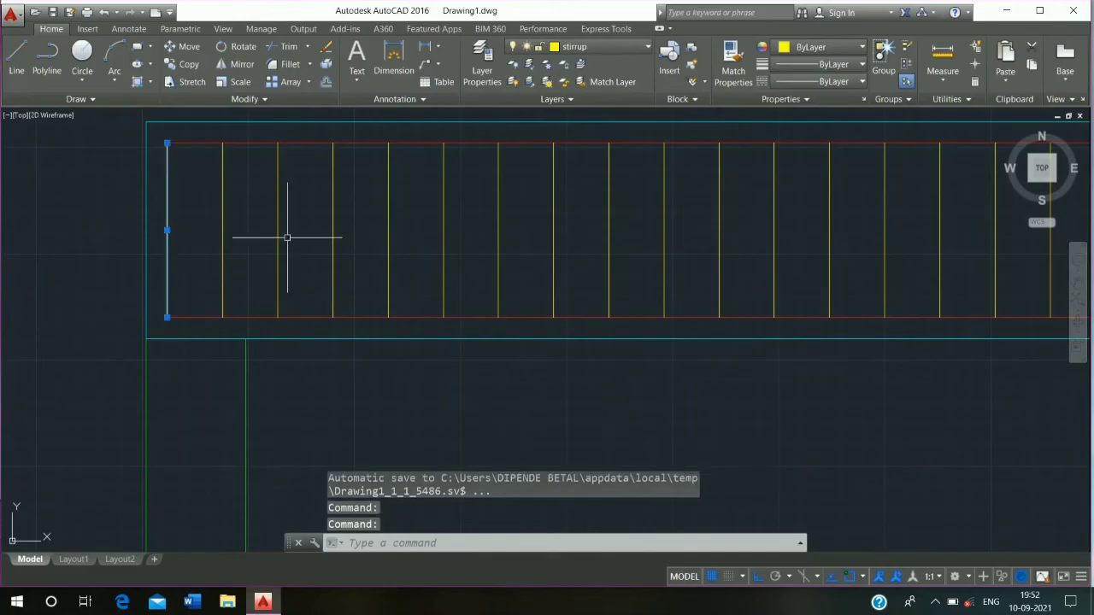
key(Return)
scroll(310, 251, down, 8)
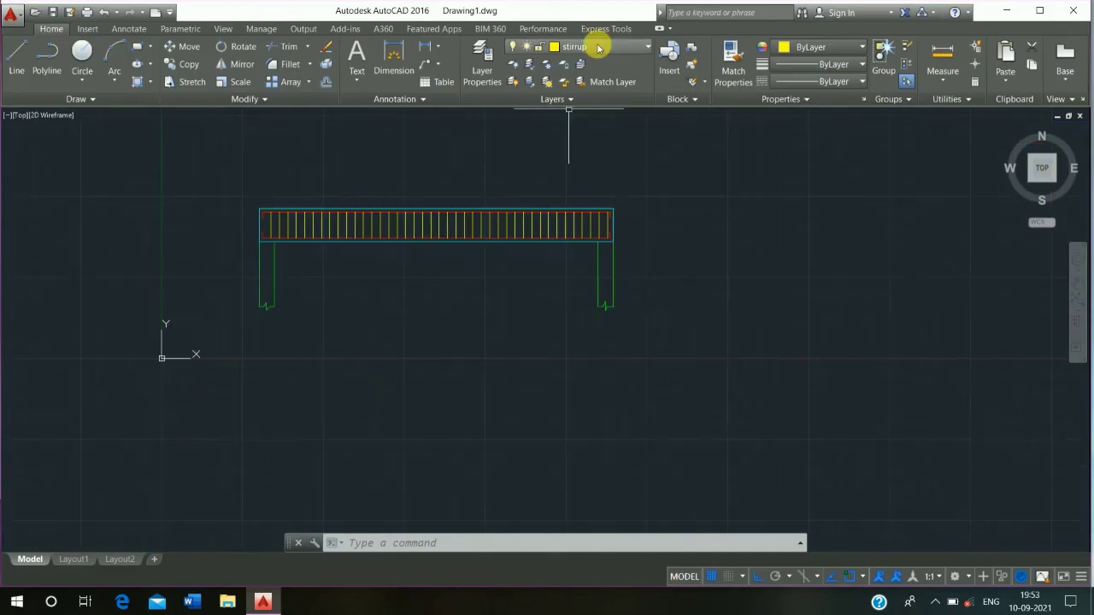
Make layer 0 current and draw a vertical section line through the beam near midspan, ending below it in a short horizontal leg to the right.
click(596, 46)
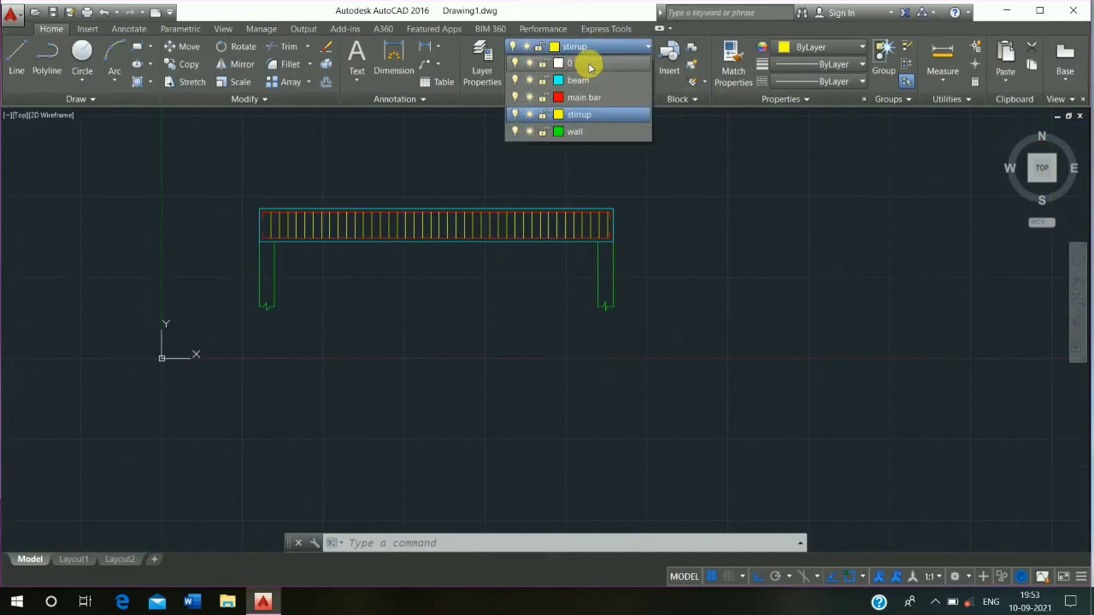
click(588, 64)
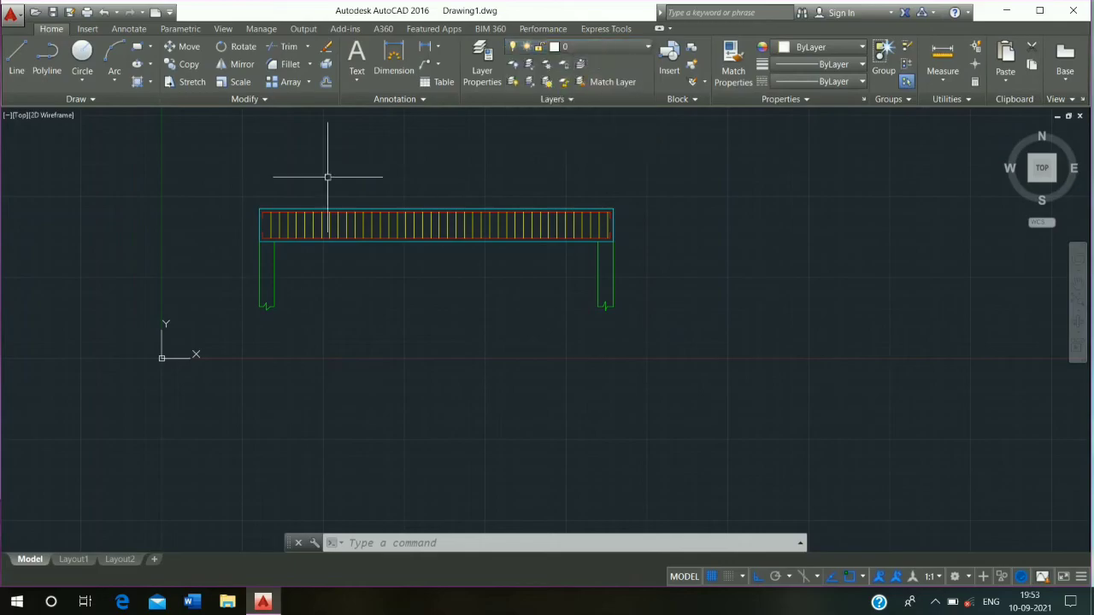
click(17, 59)
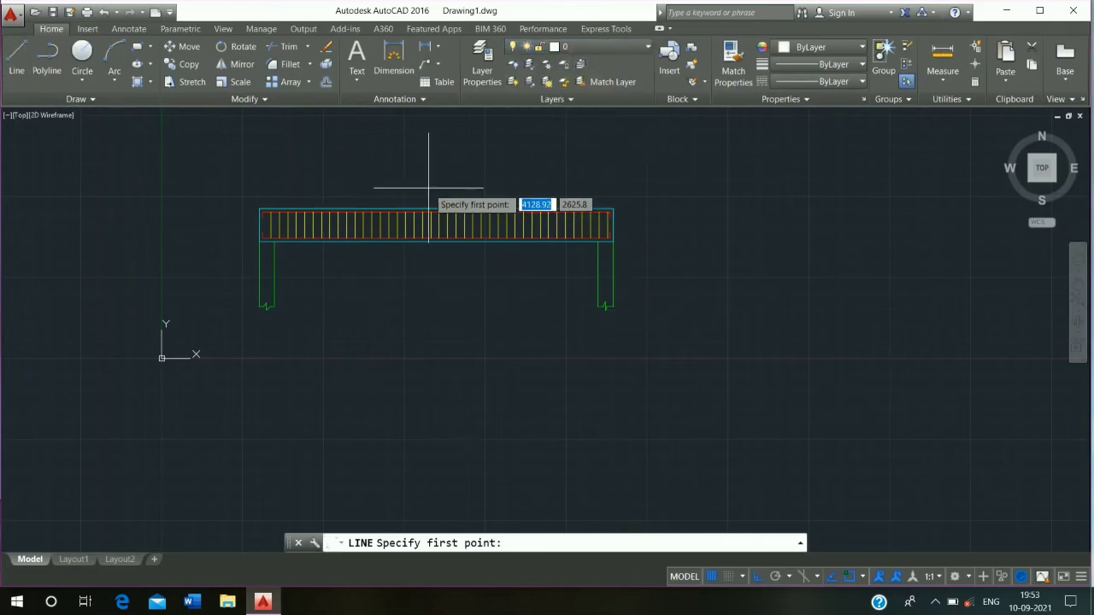
scroll(427, 187, up, 6)
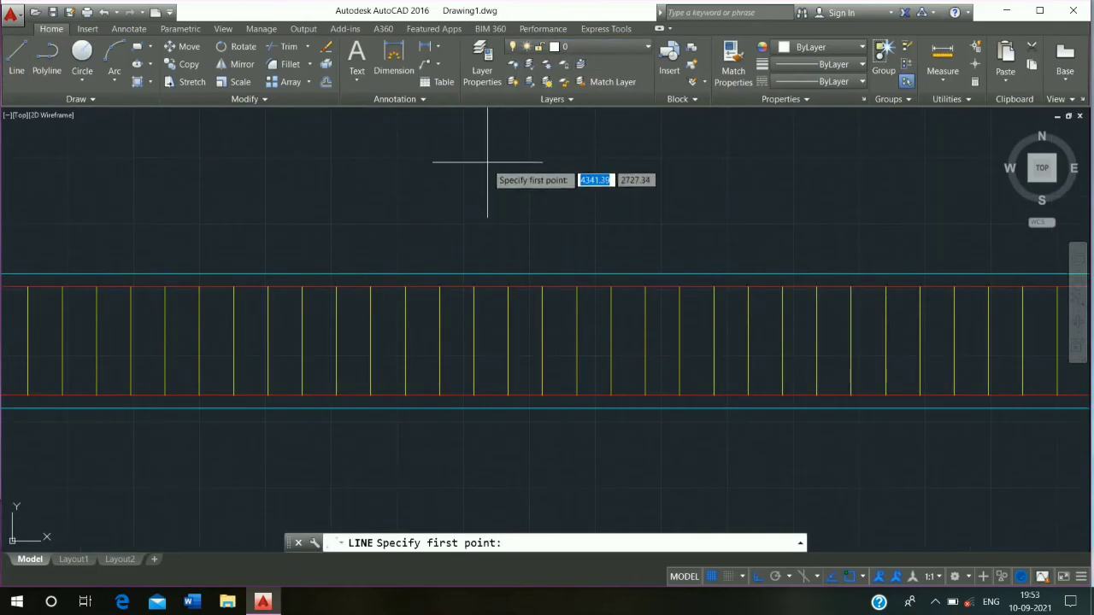
click(487, 161)
middle_drag(487, 441, 467, 294)
scroll(467, 293, down, 3)
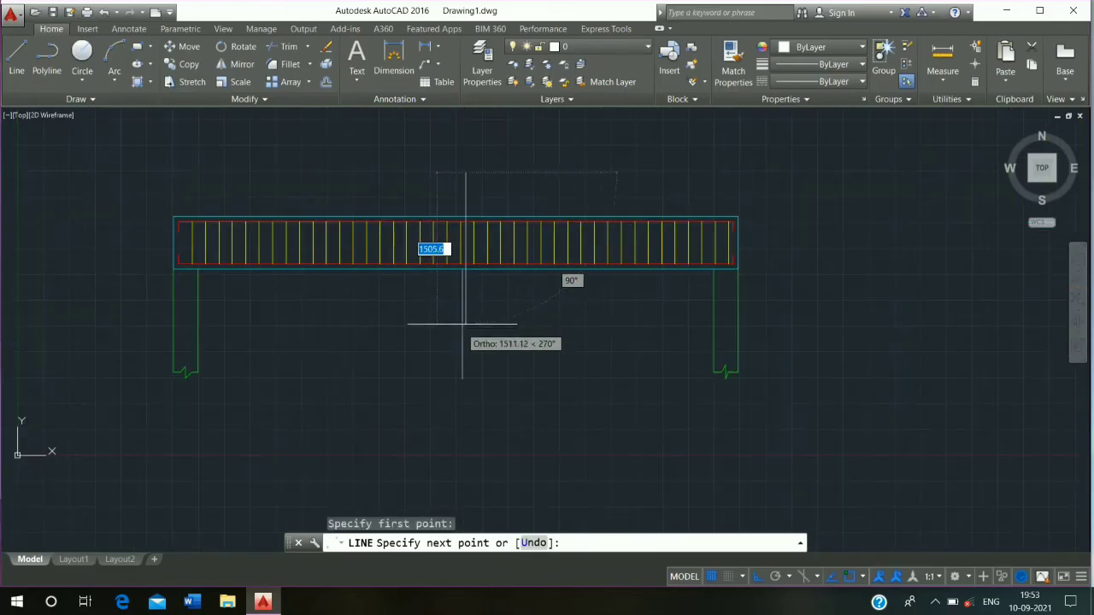
click(465, 310)
click(501, 307)
Turn ortho off and finish the section line's lower leg with a small triangular half arrowhead.
scroll(501, 305, up, 3)
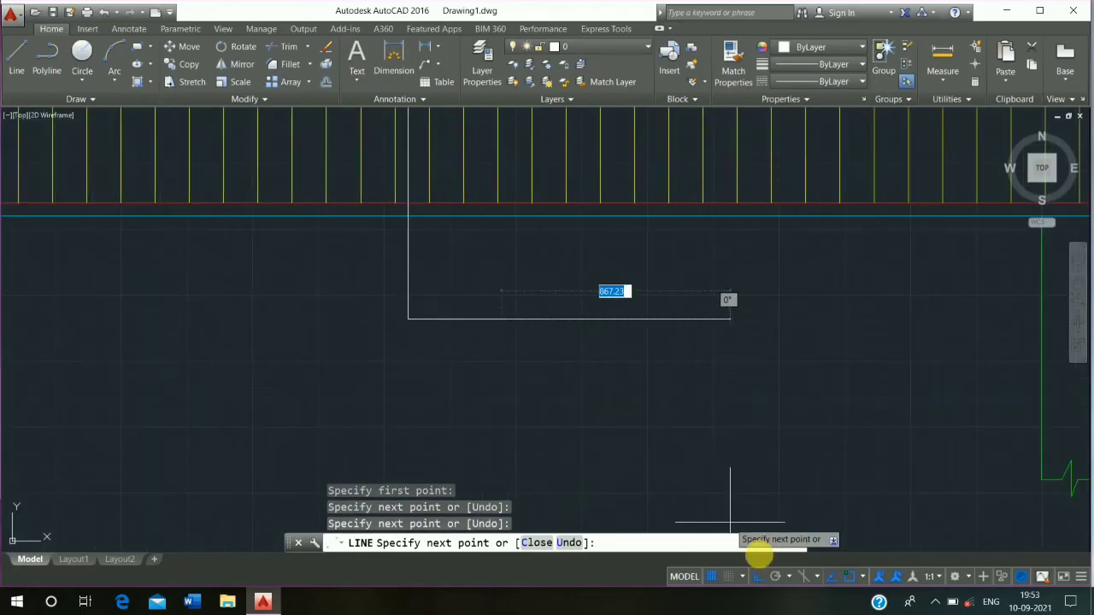
click(757, 576)
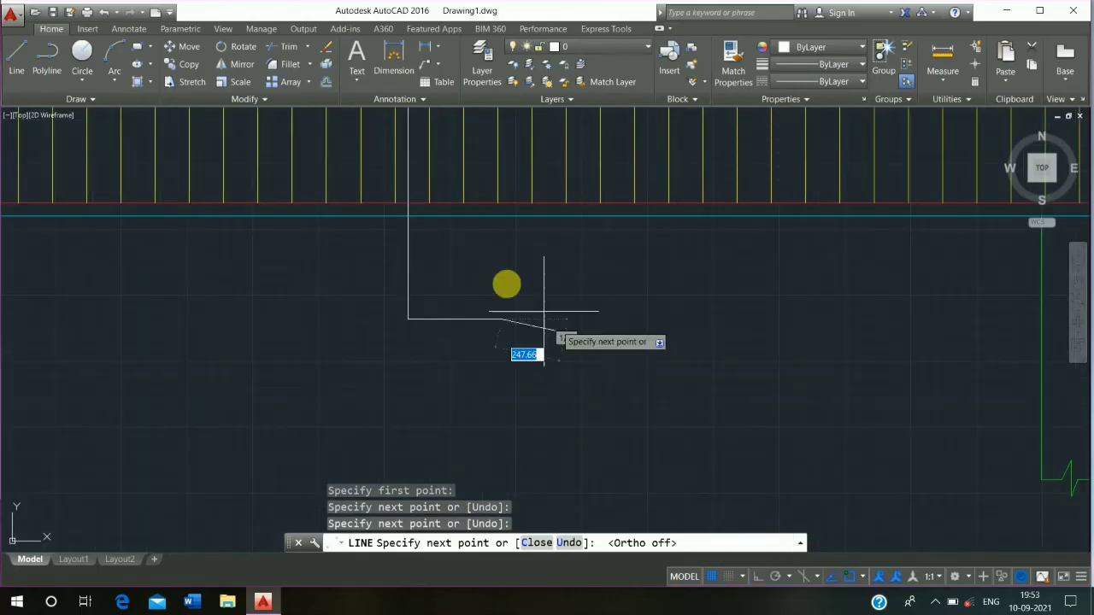
click(484, 320)
key(Escape)
scroll(407, 208, down, 3)
With ortho on, draw a leg about 334 long rightward from the section line's upper end, then add a half arrowhead with ortho off.
key(Return)
click(436, 252)
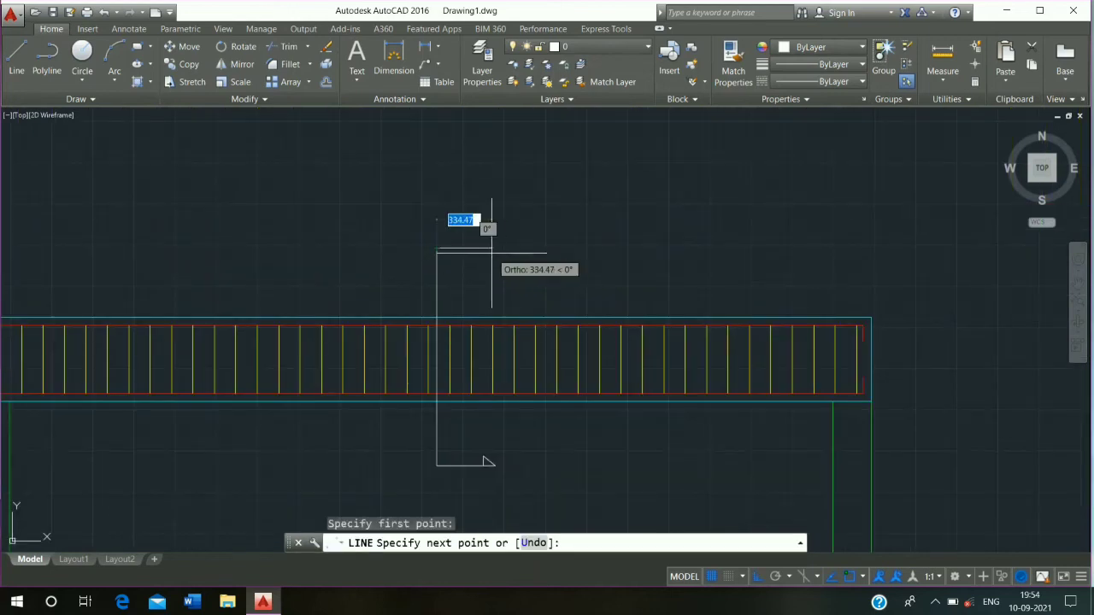
click(491, 250)
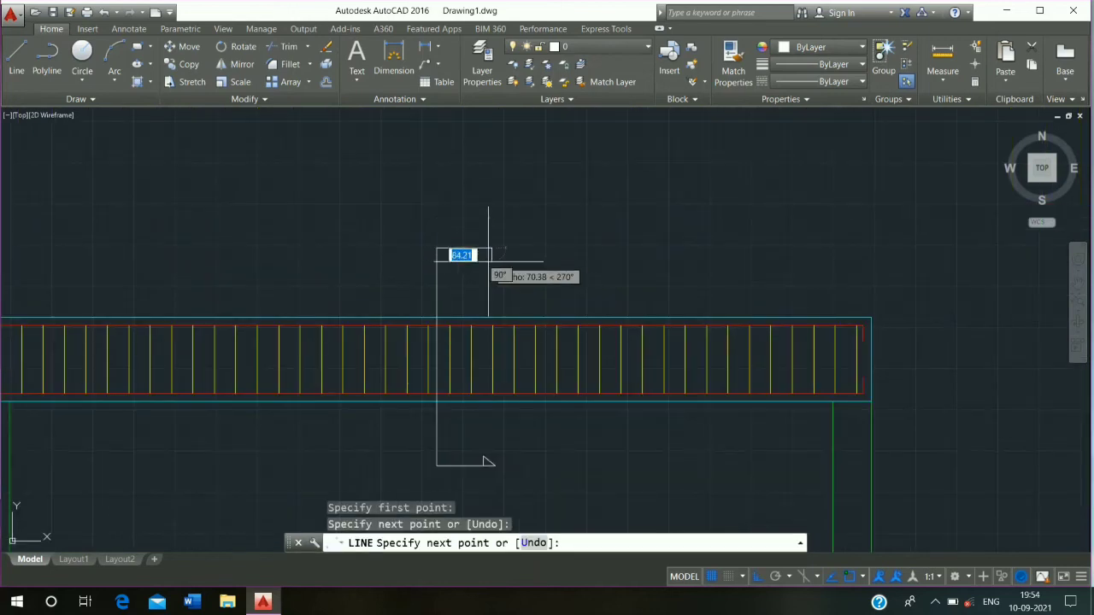
click(750, 574)
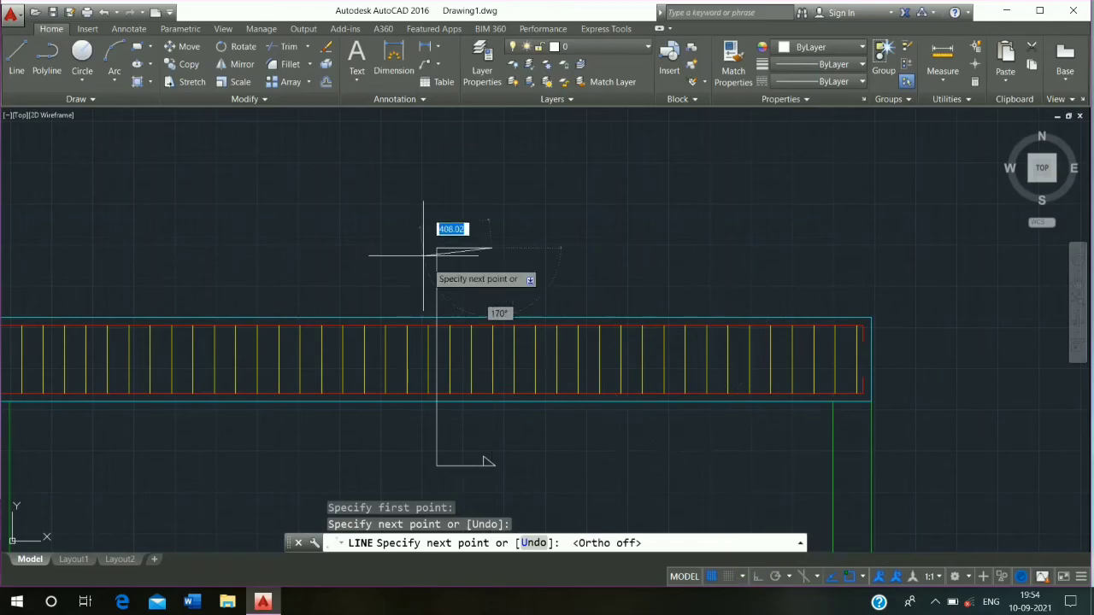
click(468, 254)
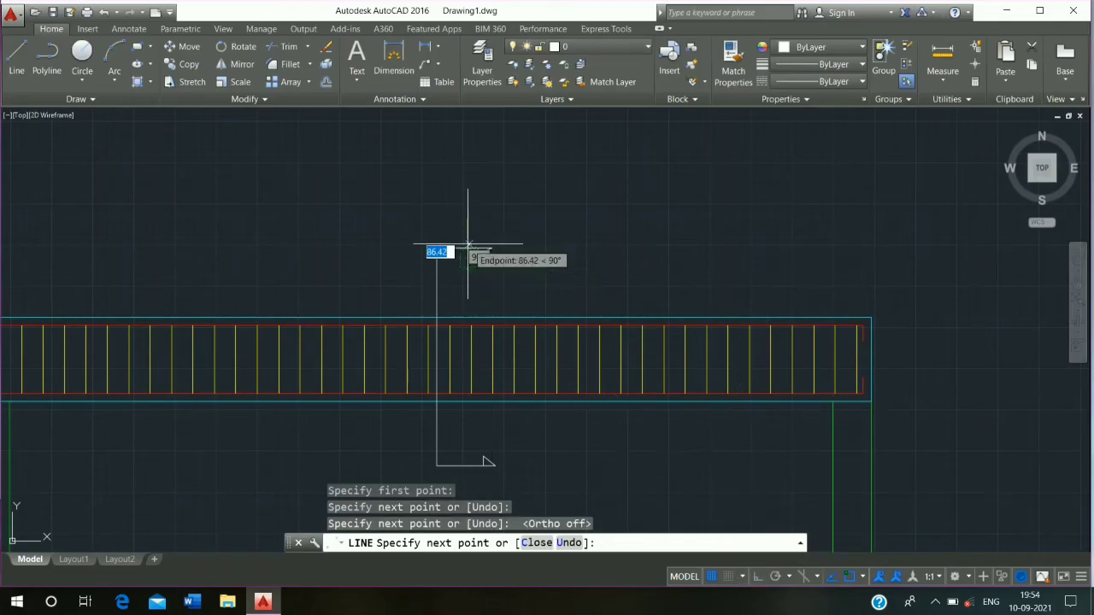
click(462, 256)
key(Escape)
scroll(432, 219, down, 3)
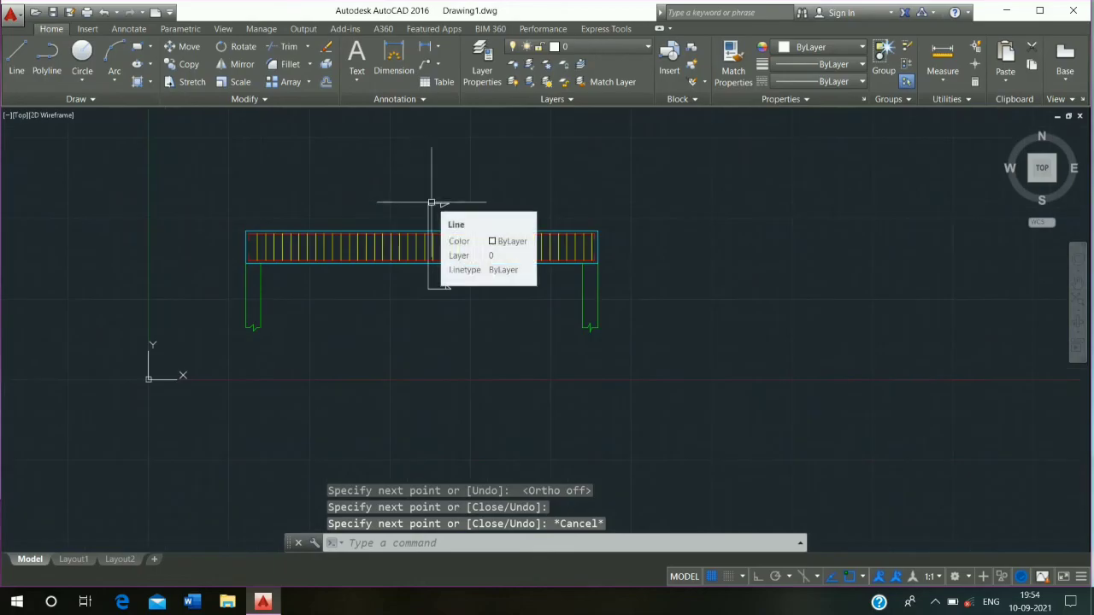
On the beam layer with ortho on, draw a 250 by 510 rectangle from lines beyond the beam's right end, level with its top edge.
click(611, 51)
click(581, 81)
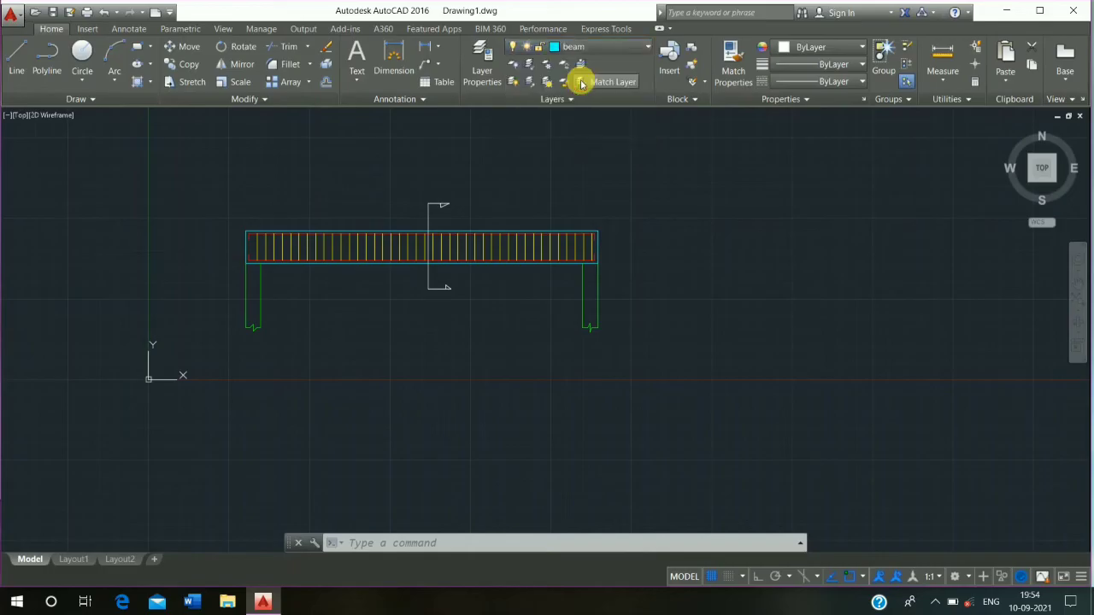
click(17, 51)
scroll(628, 221, up, 4)
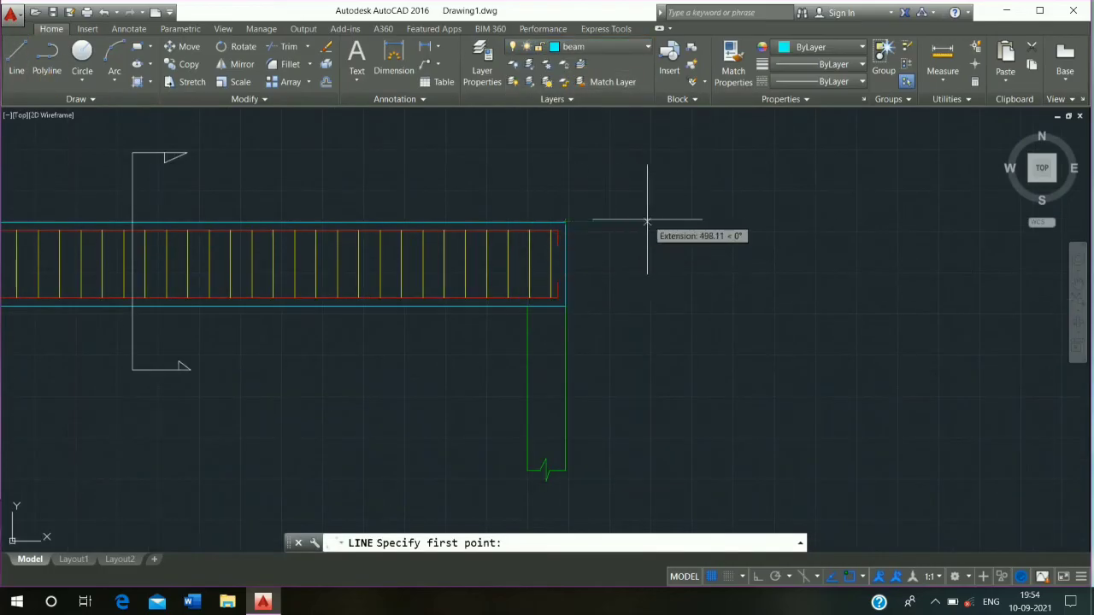
click(647, 222)
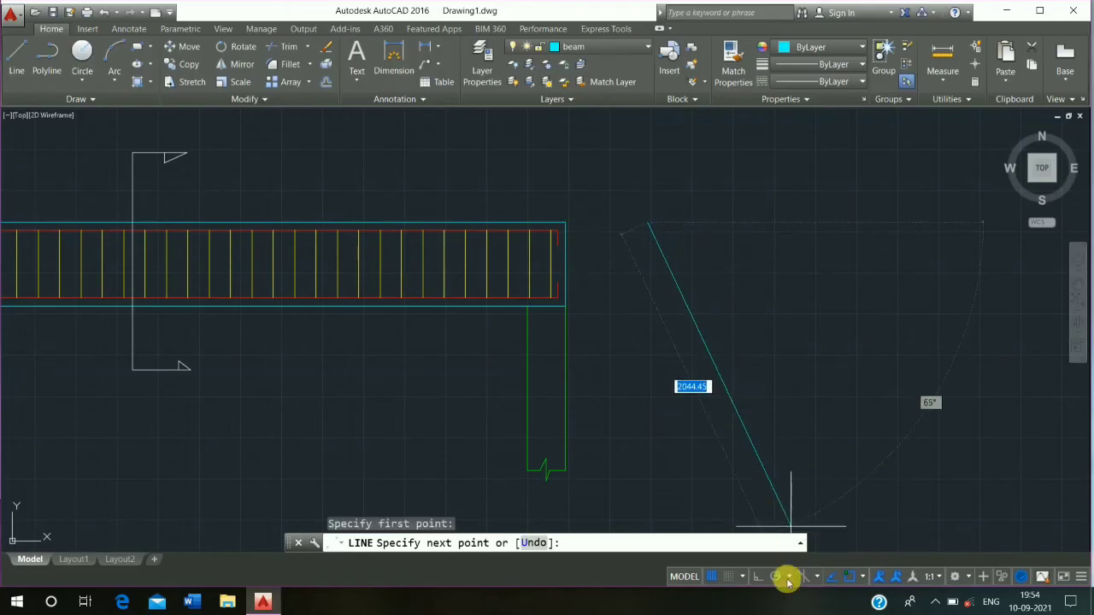
click(757, 577)
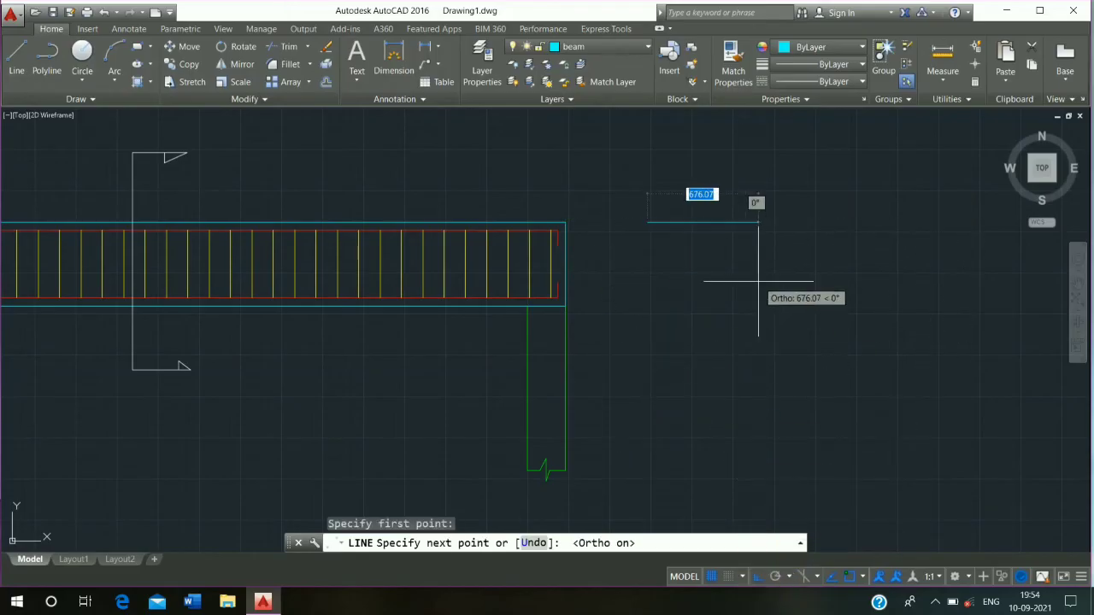
text(25)
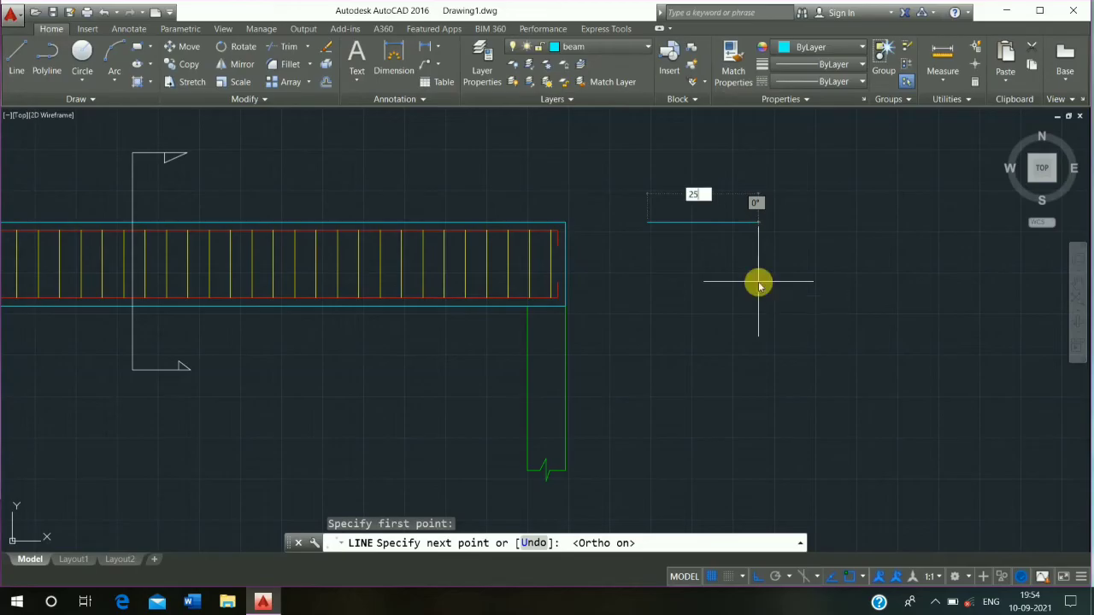
key(Return)
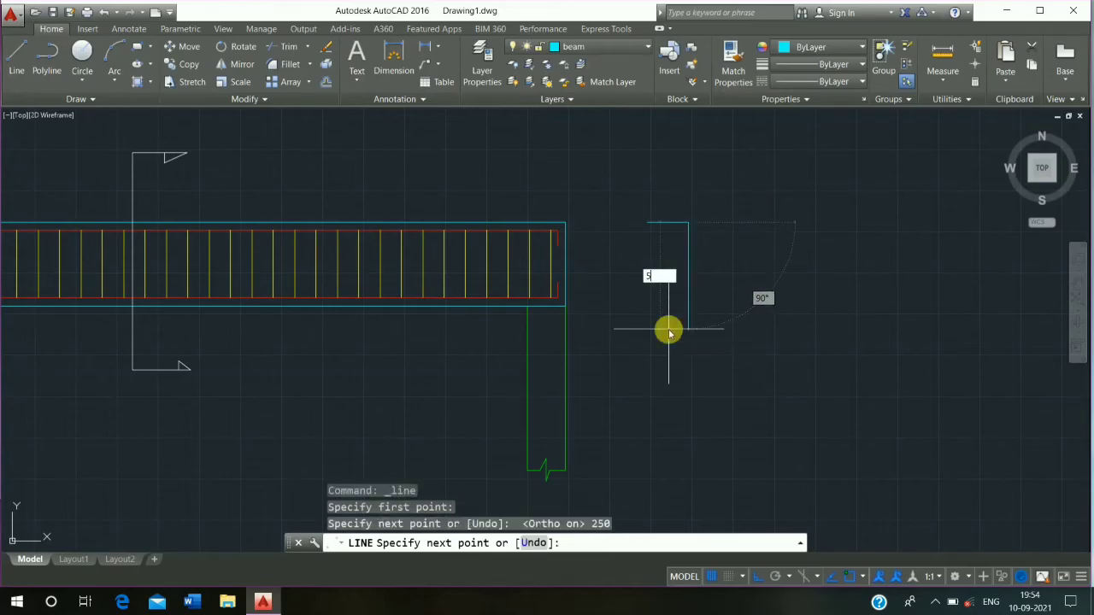
key(Return)
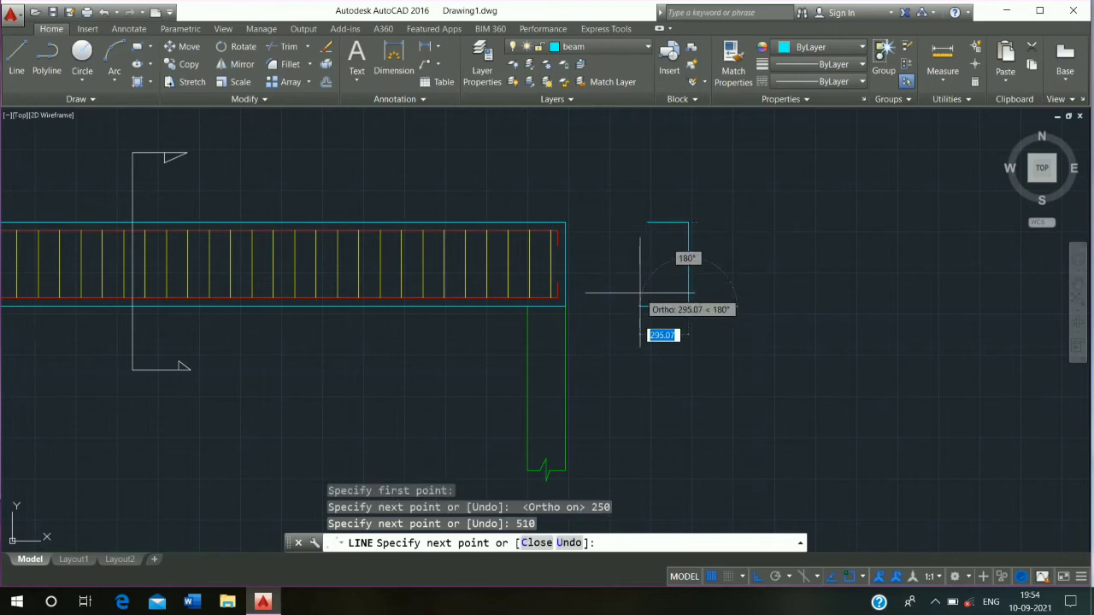
text(2)
key(Return)
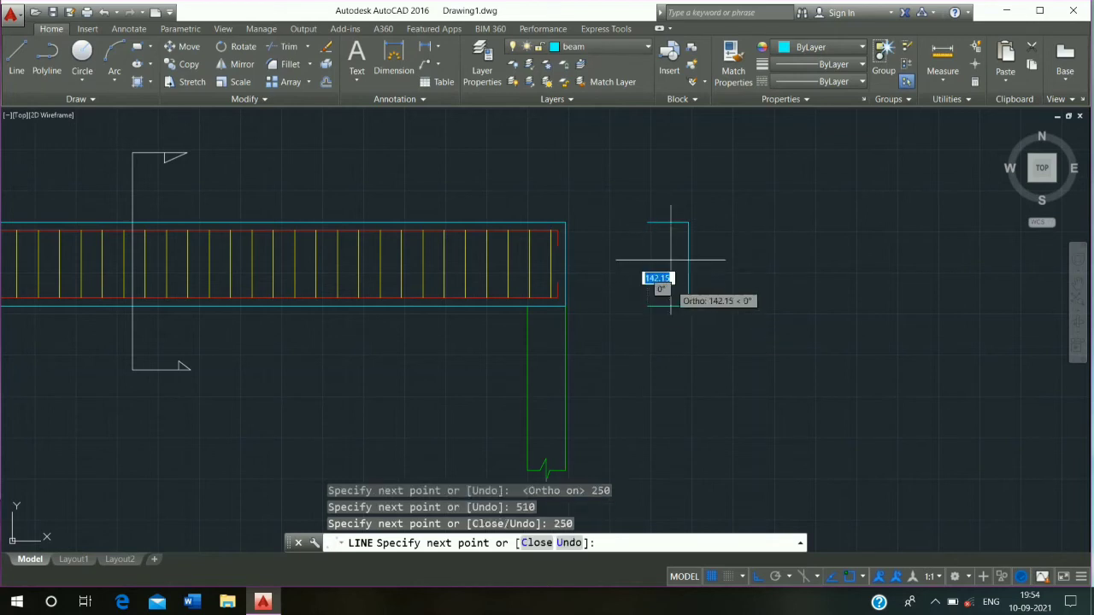
click(647, 222)
key(Escape)
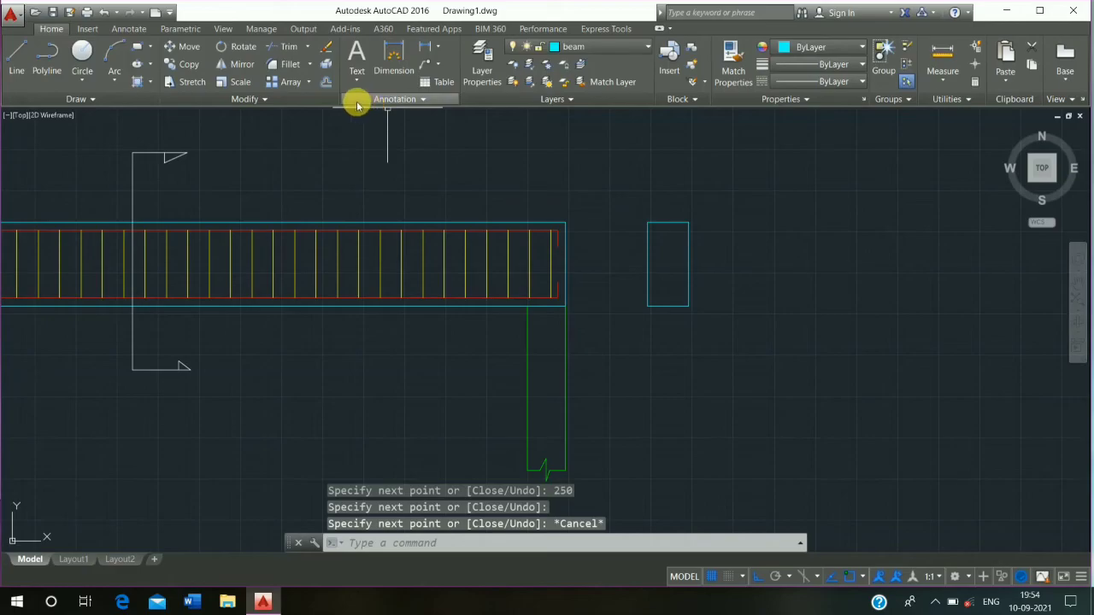
Offset all four sides of the cross-section rectangle inward by 50.
click(326, 82)
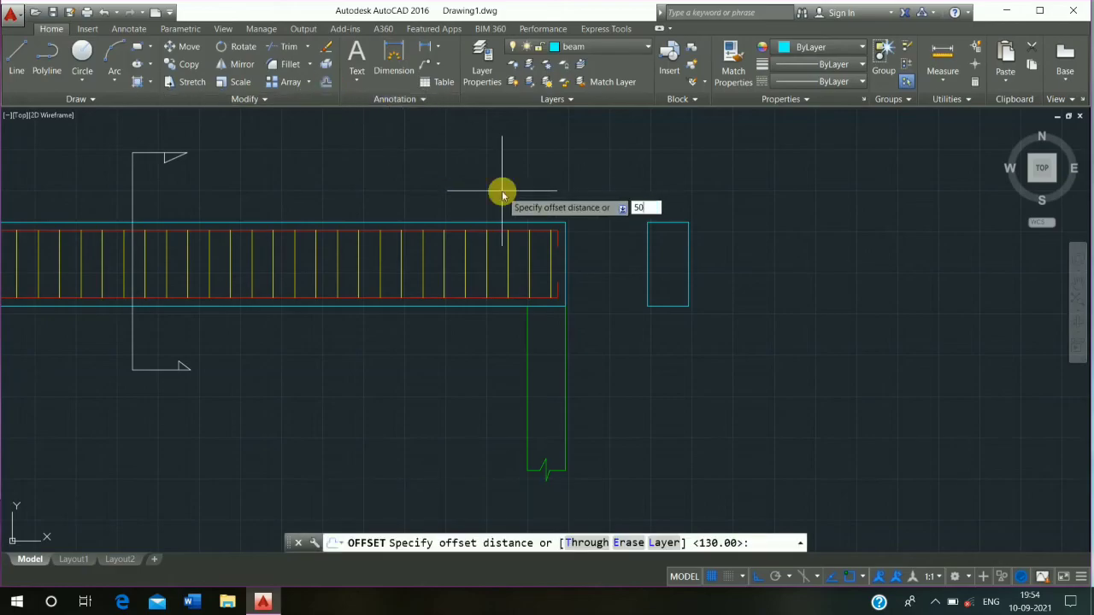
key(Return)
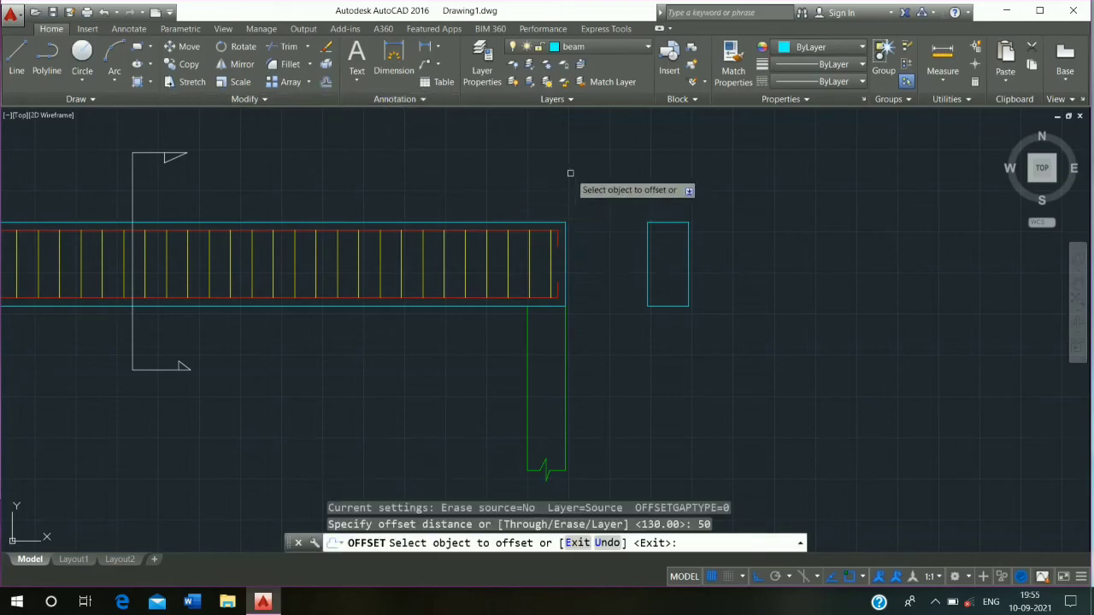
click(665, 223)
click(664, 258)
click(649, 258)
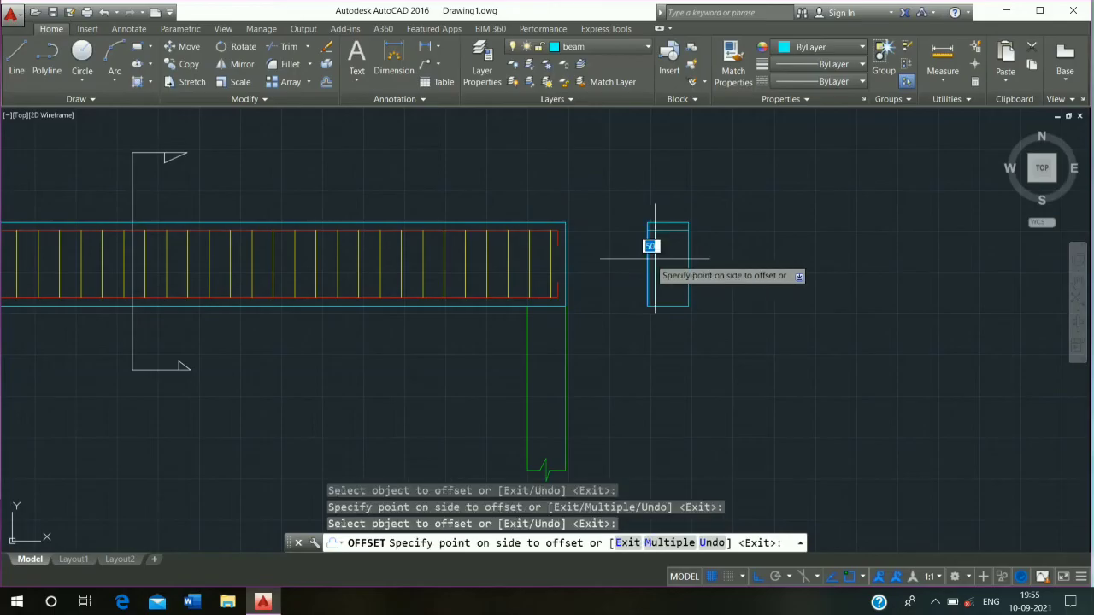
click(691, 261)
click(687, 260)
click(673, 238)
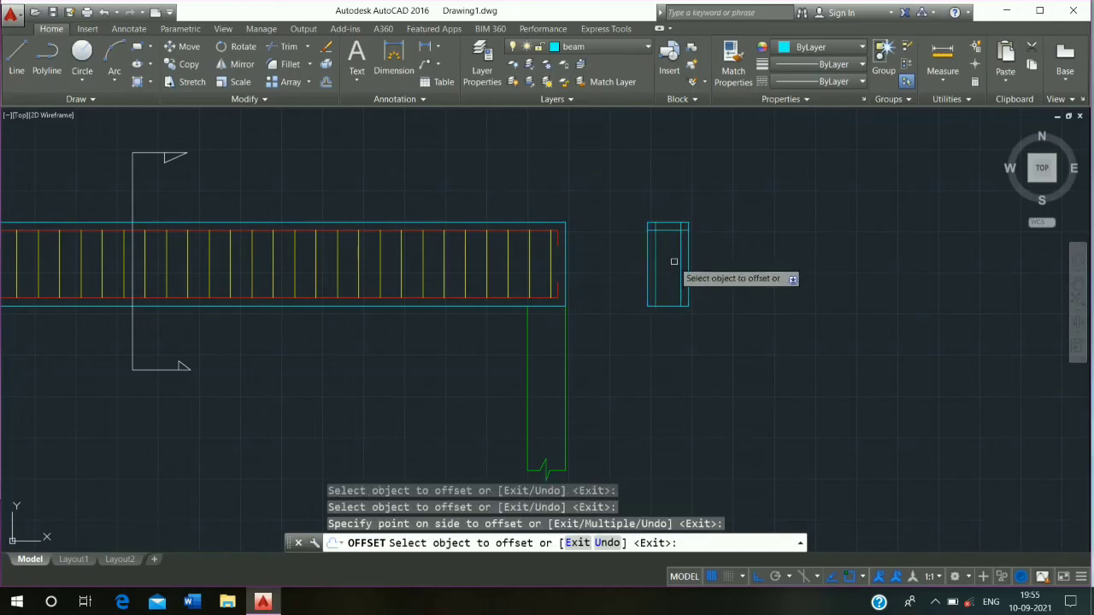
click(670, 305)
click(670, 271)
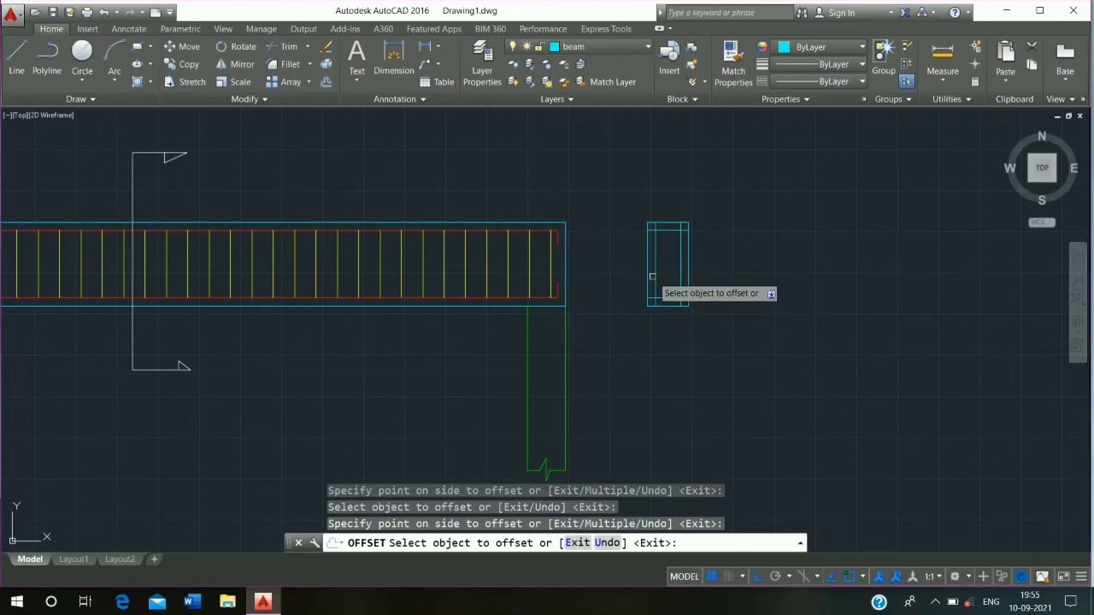
key(Escape)
Trim the overhanging ends of the offset lines at all four corners to leave a clean inner rectangle.
scroll(654, 229, up, 4)
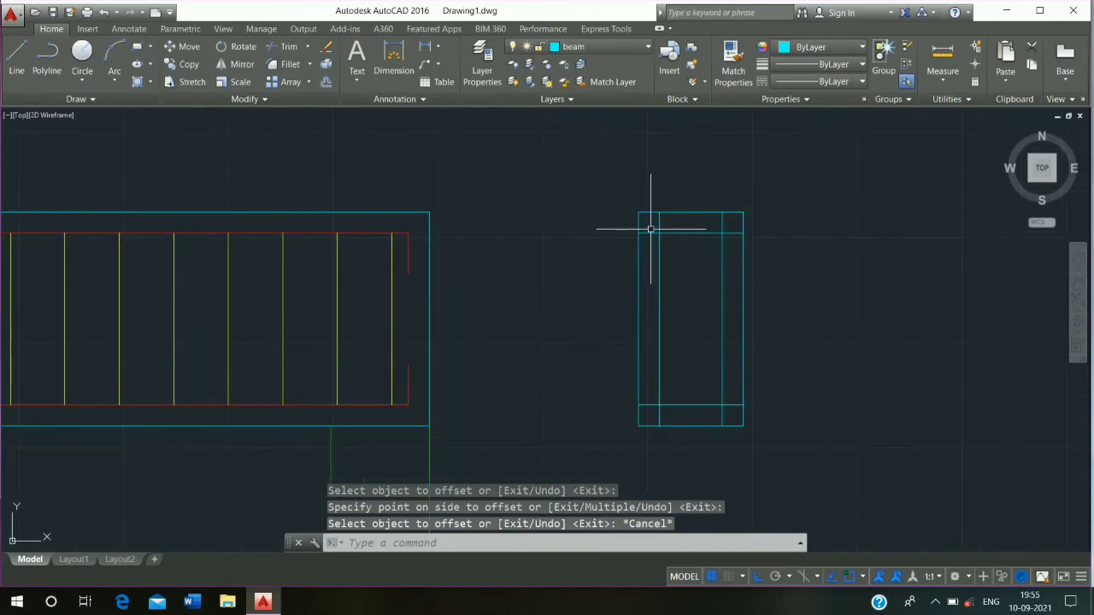
text(tr)
key(Return)
key(Return)
click(649, 232)
click(659, 220)
click(732, 404)
click(723, 415)
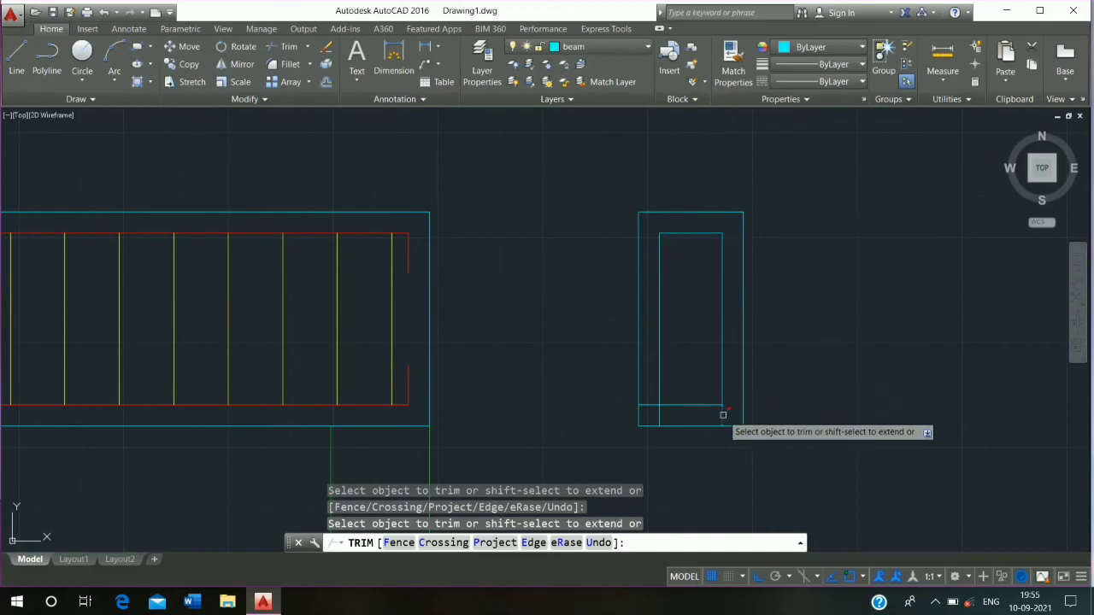
click(660, 416)
click(647, 404)
key(Escape)
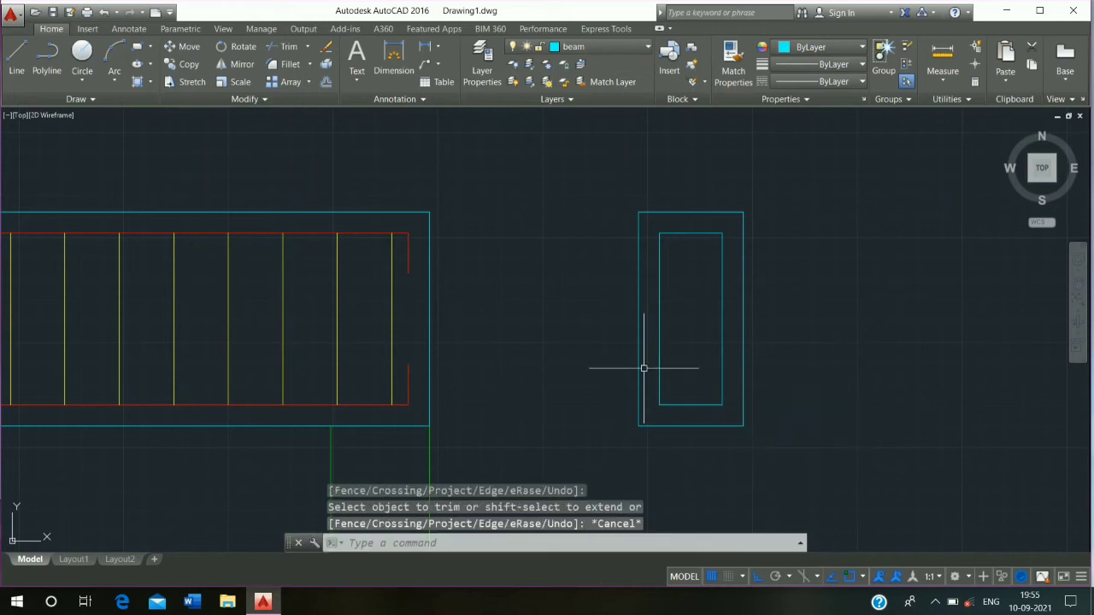
key(Escape)
key(Escape)
key(Escape)
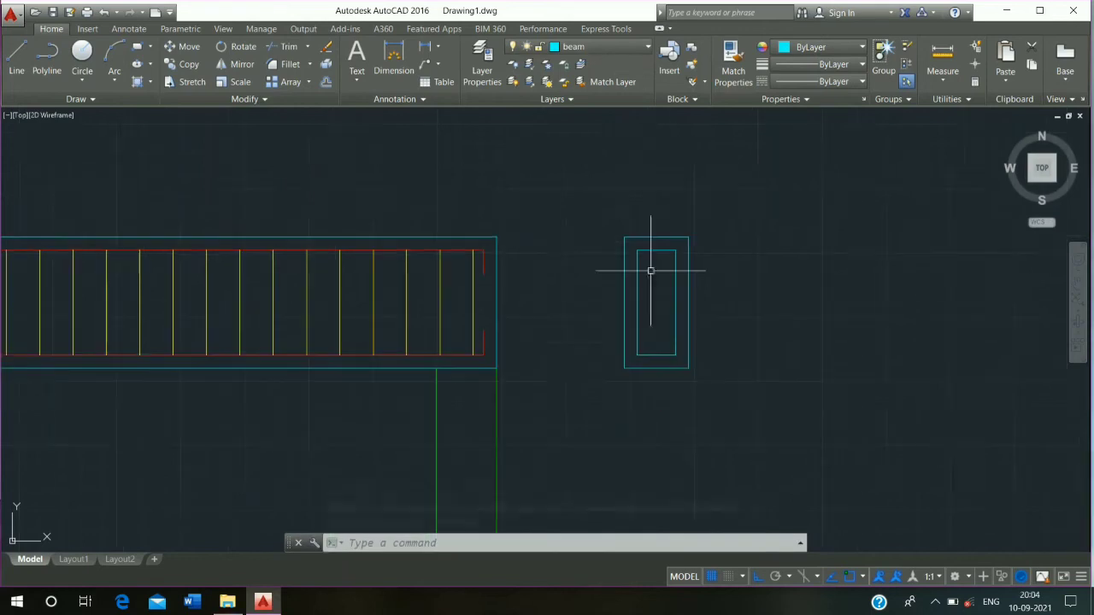
Fillet the upper-left corner of the inner rectangle with a radius of 9.
middle_drag(650, 271, 748, 256)
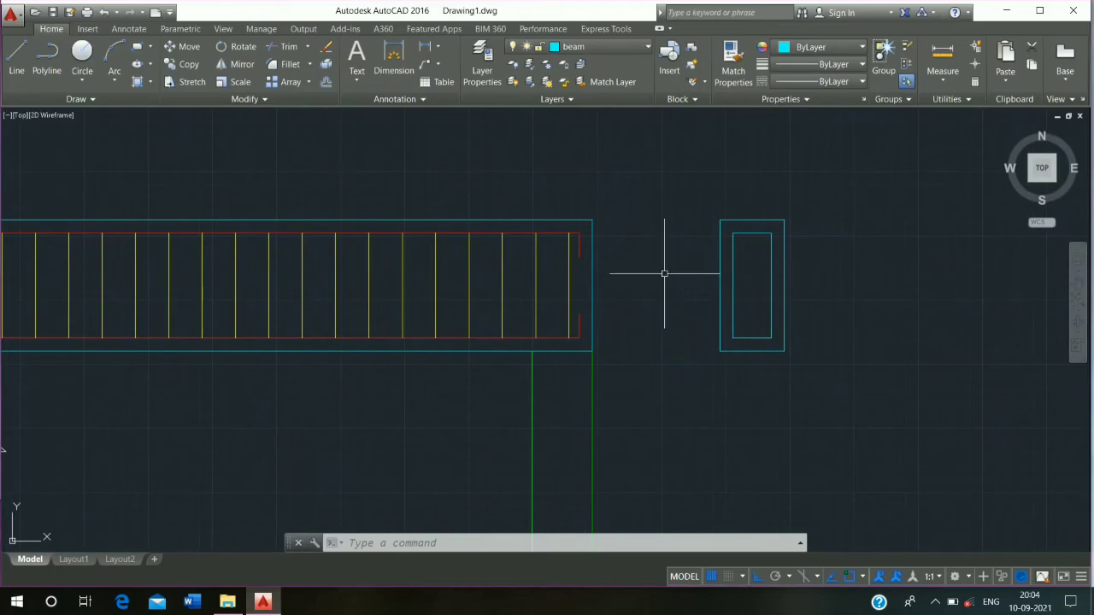
click(306, 65)
scroll(750, 242, up, 4)
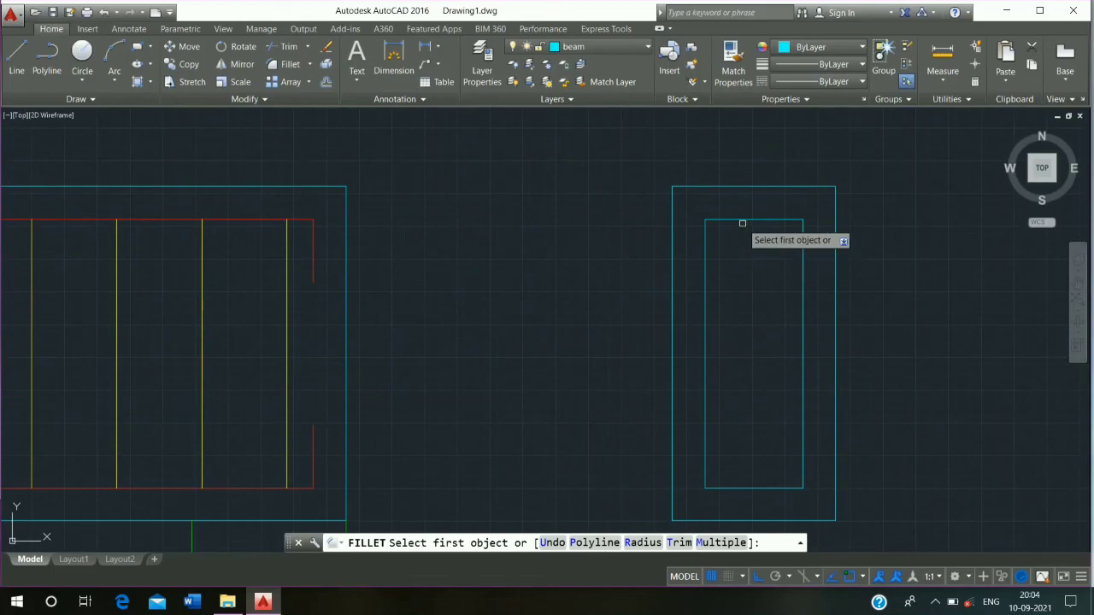
click(739, 222)
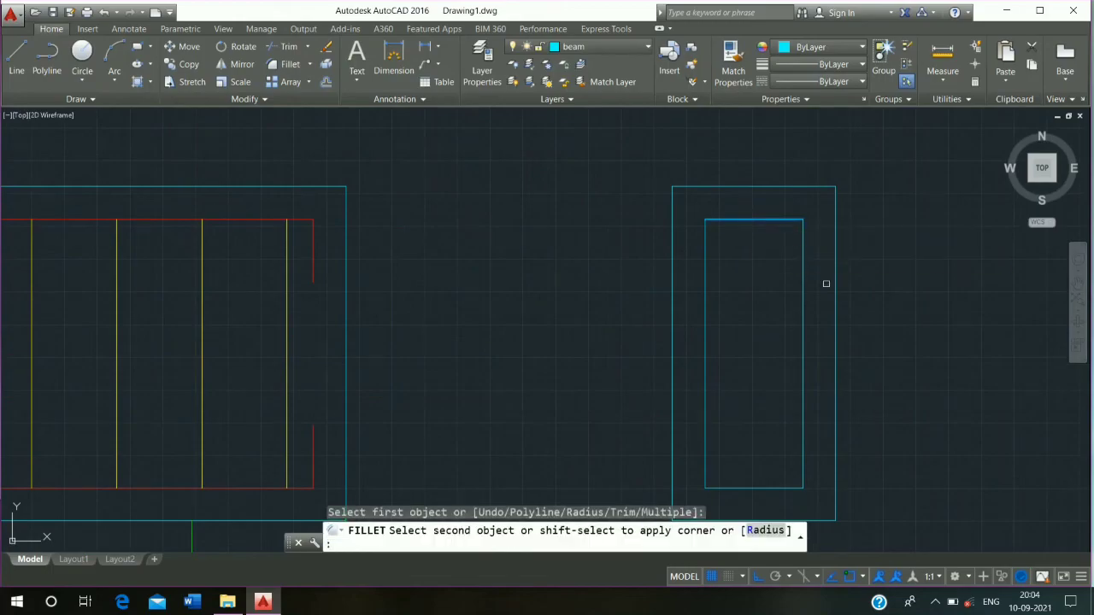
click(773, 530)
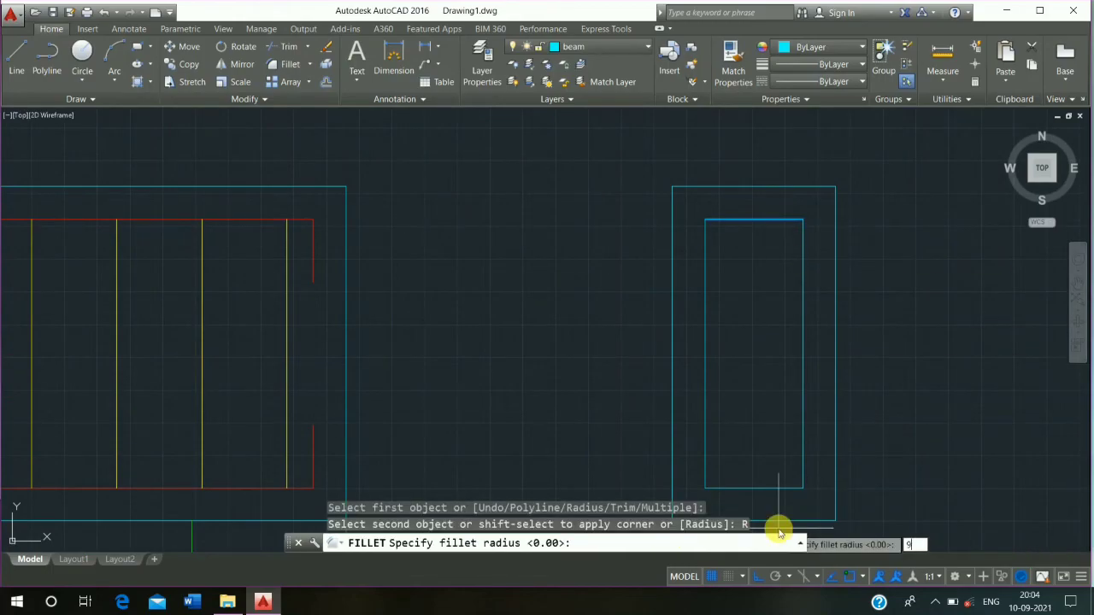
text(9)
key(Return)
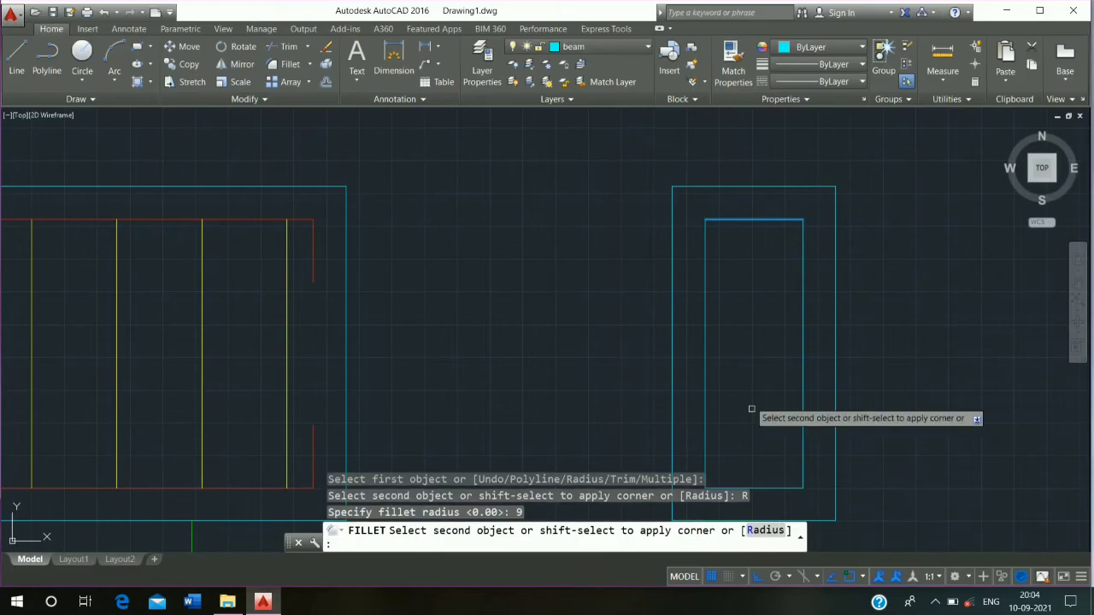
click(704, 260)
Fillet the upper-right and lower-right corners of the inner rectangle with the same radius of 9.
scroll(769, 236, up, 4)
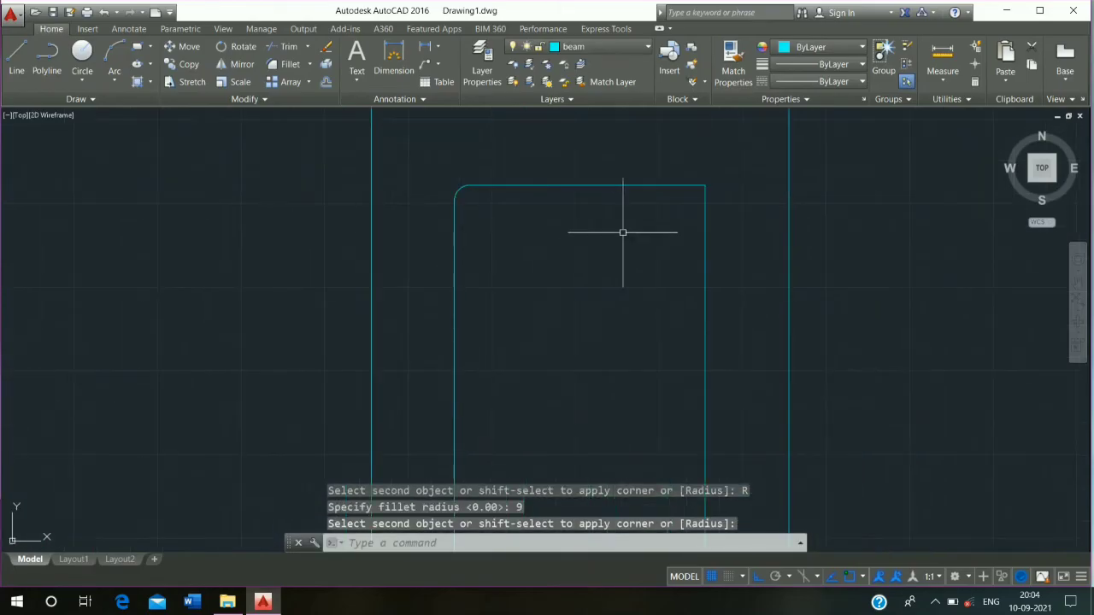
key(Return)
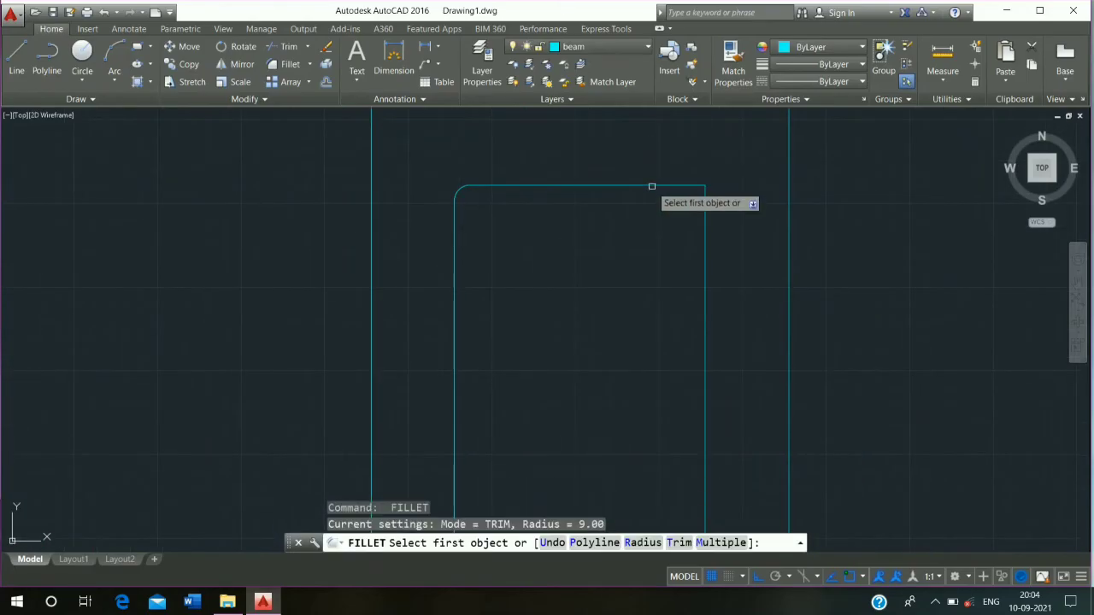
click(651, 187)
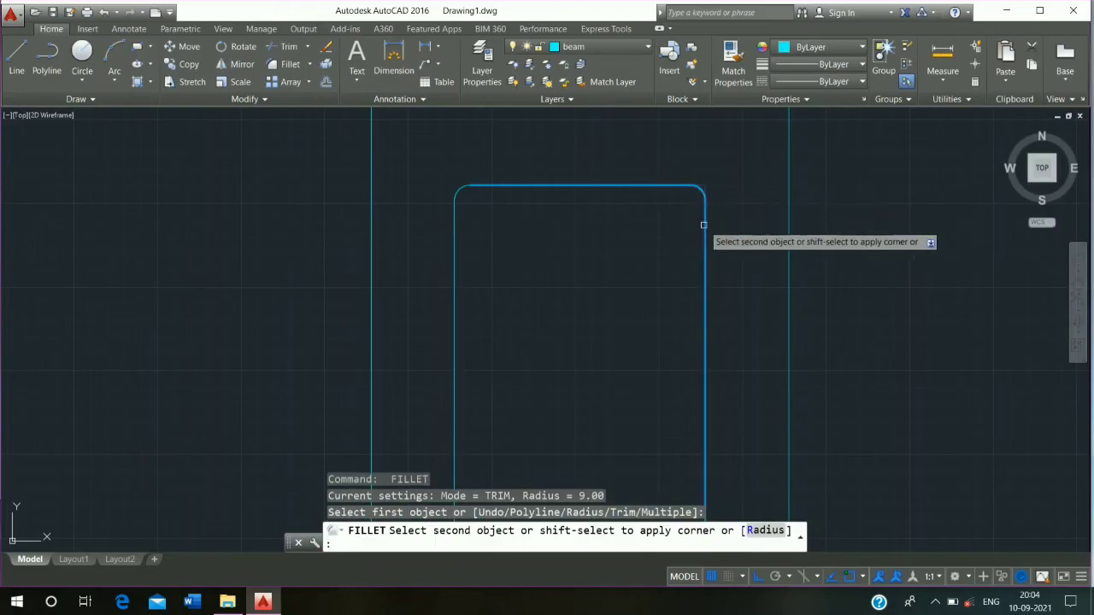
click(702, 224)
middle_drag(598, 398, 643, 230)
key(Return)
scroll(769, 265, up, 5)
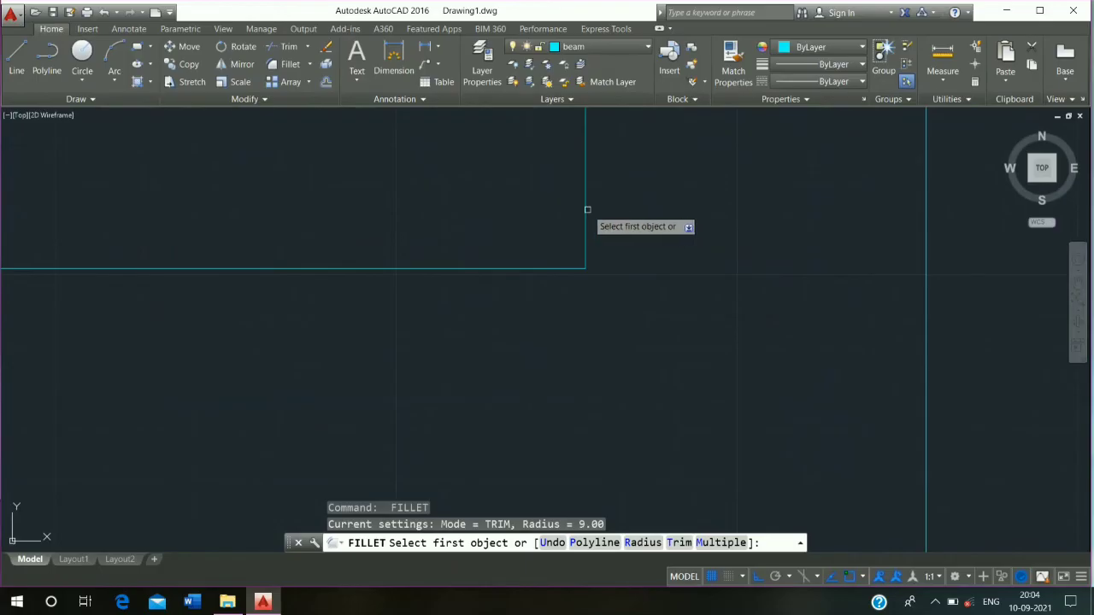
click(587, 209)
click(536, 268)
Fillet the remaining lower-left corner of the inner rectangle with the same radius of 9.
scroll(521, 264, down, 4)
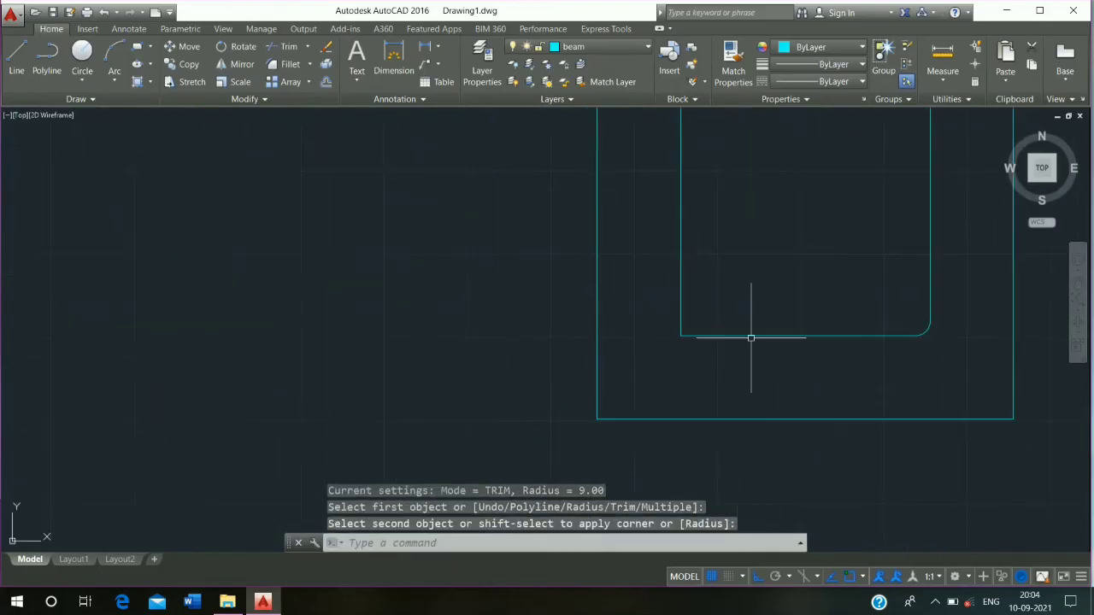
key(Return)
click(682, 289)
click(711, 335)
key(Escape)
key(Escape)
key(Escape)
Move the whole rounded inner rectangle of the cross-section to the stirrup layer.
scroll(648, 342, down, 5)
scroll(696, 183, up, 2)
click(738, 167)
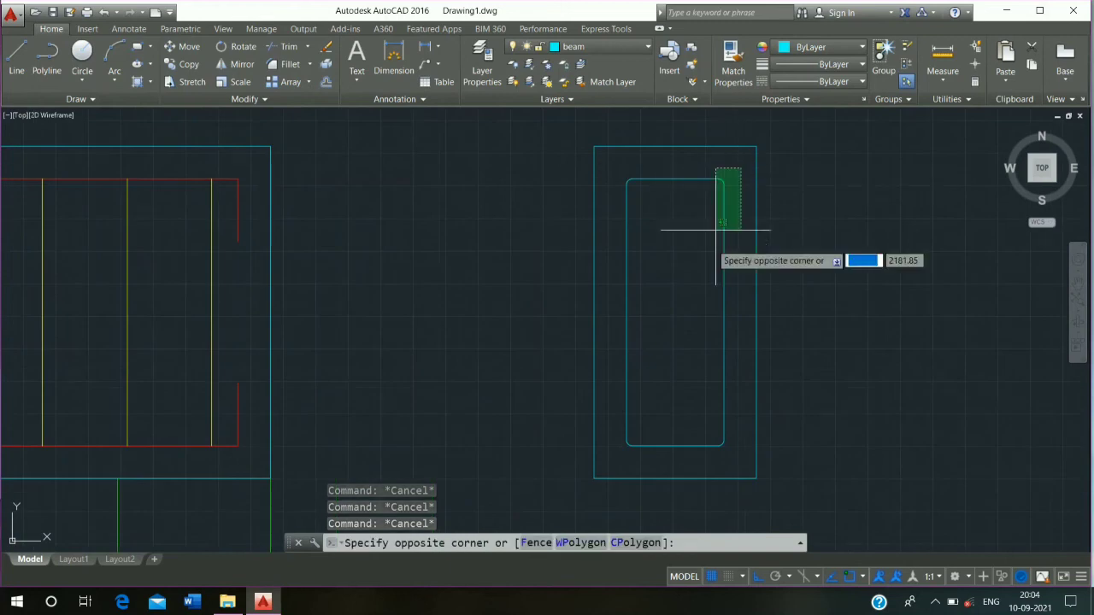
click(615, 456)
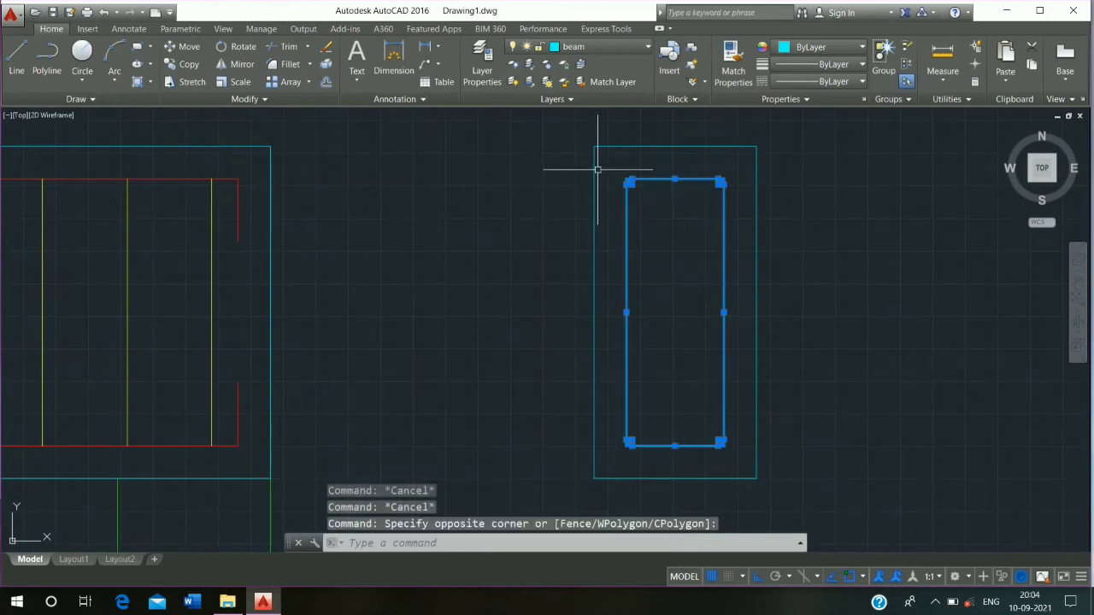
click(612, 52)
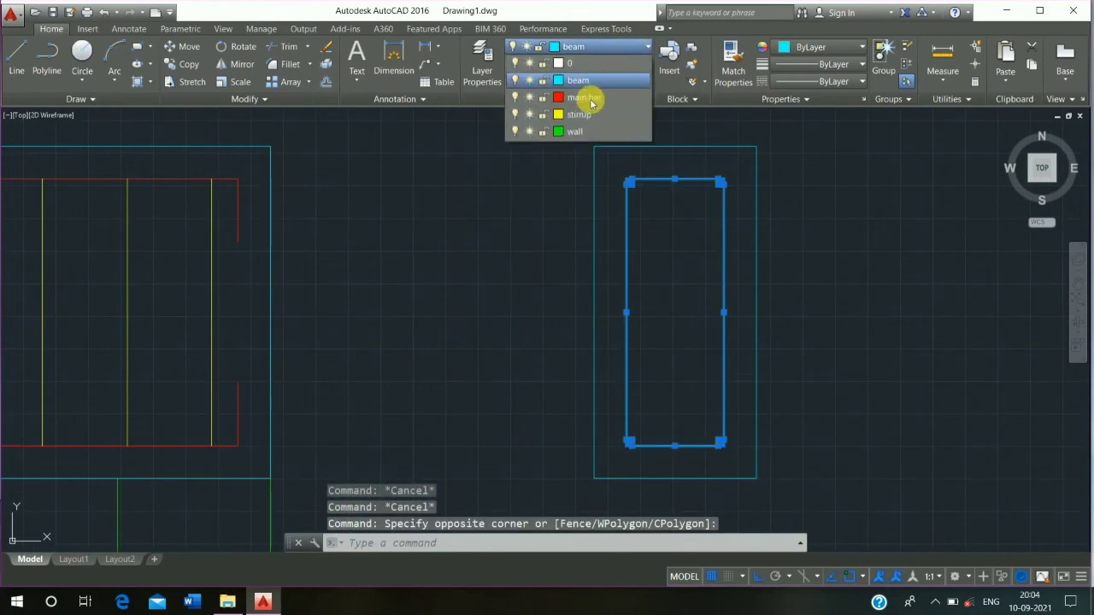
click(589, 117)
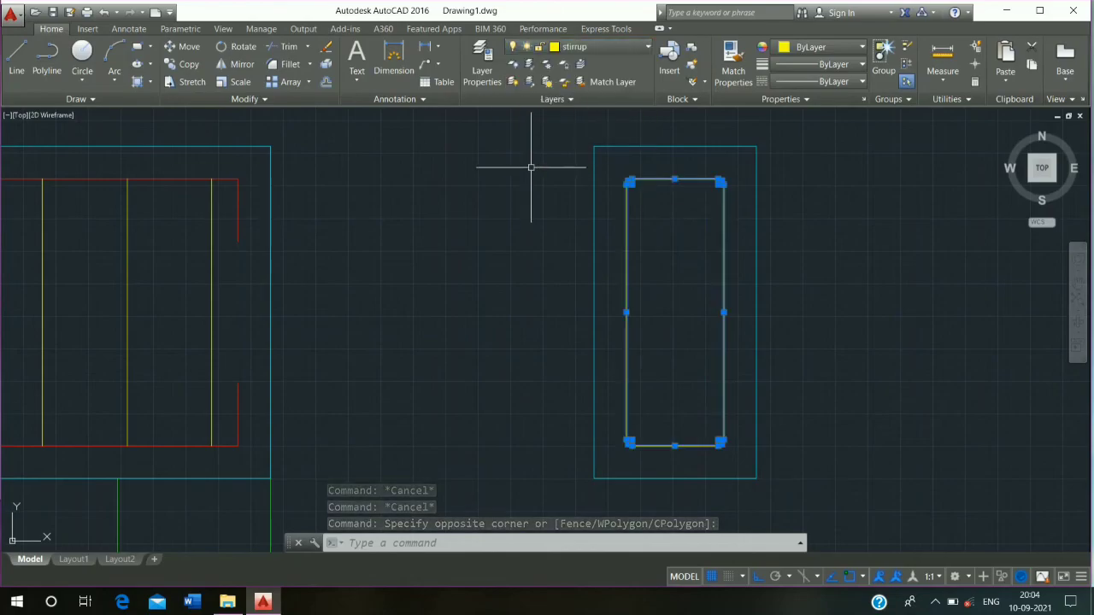
key(Escape)
Place a donut with inside diameter 0 and outside diameter 16 in the stirrup's upper-left corner on the main bar layer.
click(626, 49)
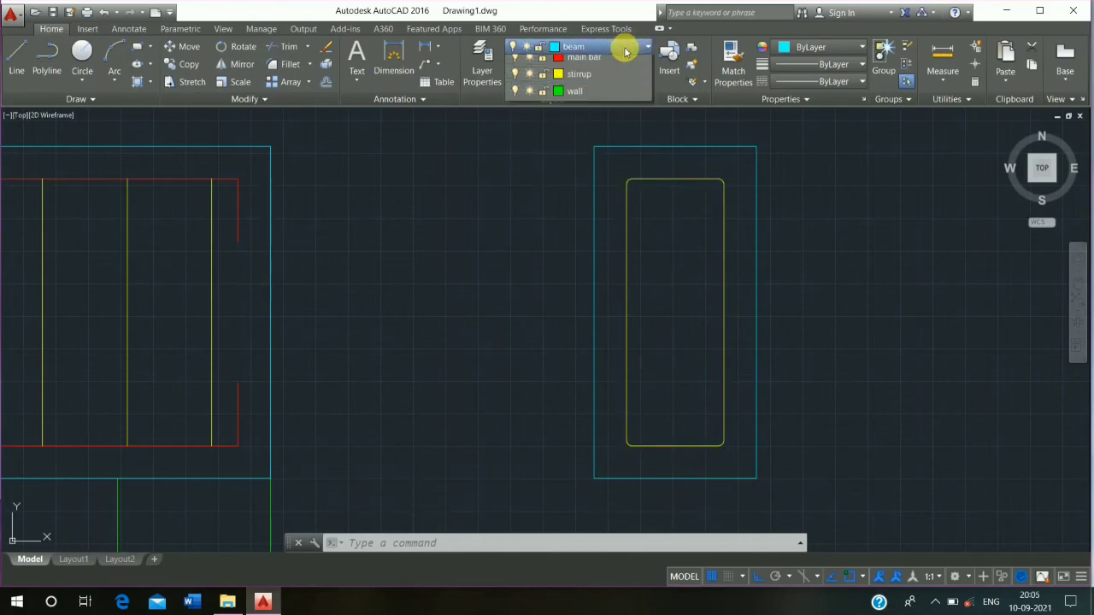
click(597, 100)
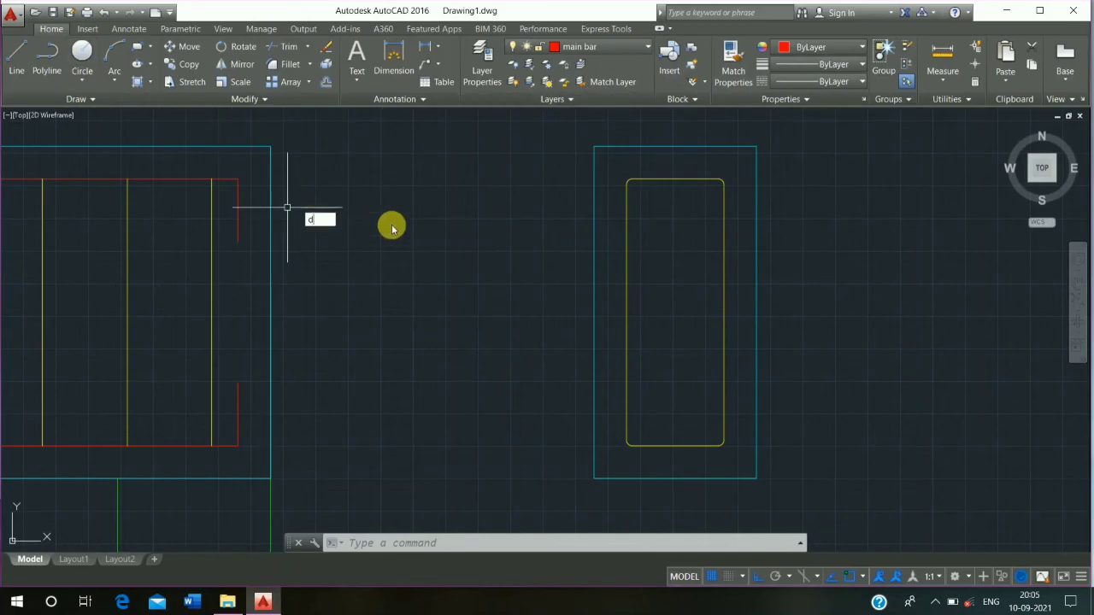
click(348, 276)
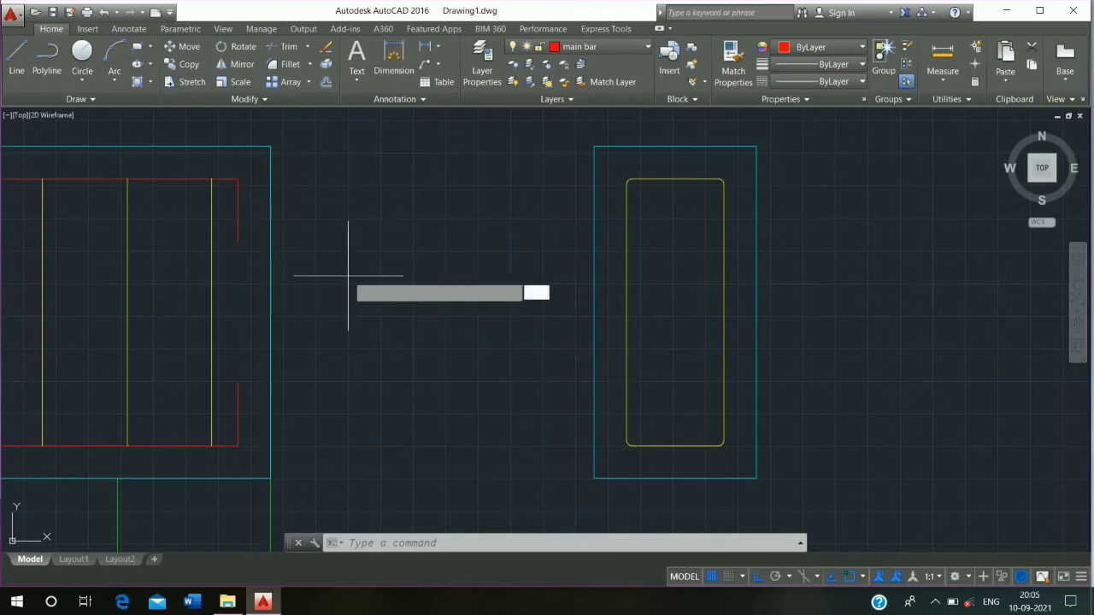
key(Return)
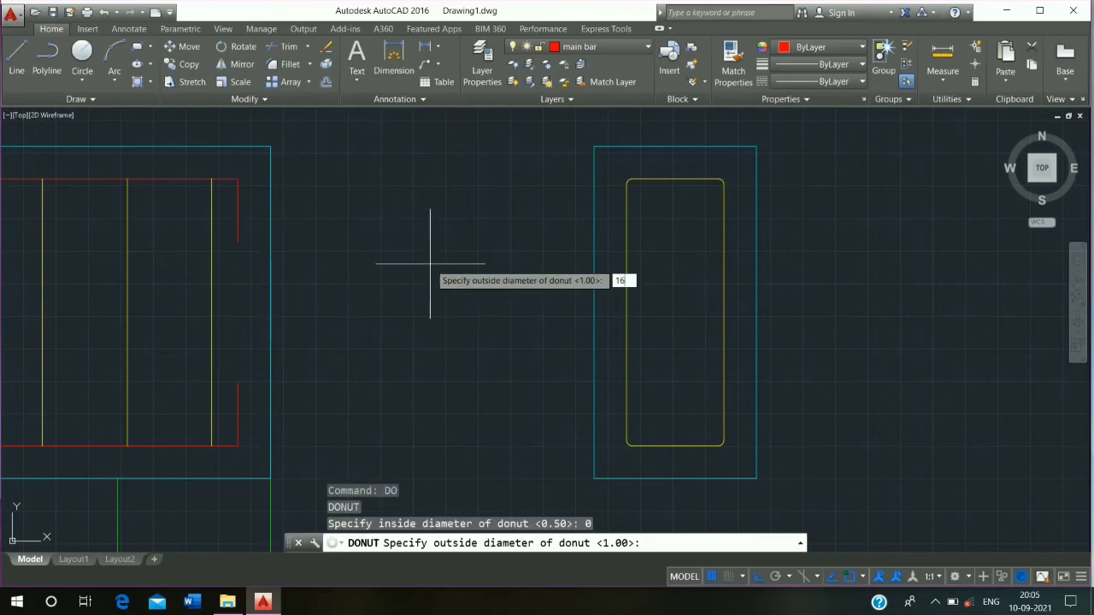
text(16)
key(Return)
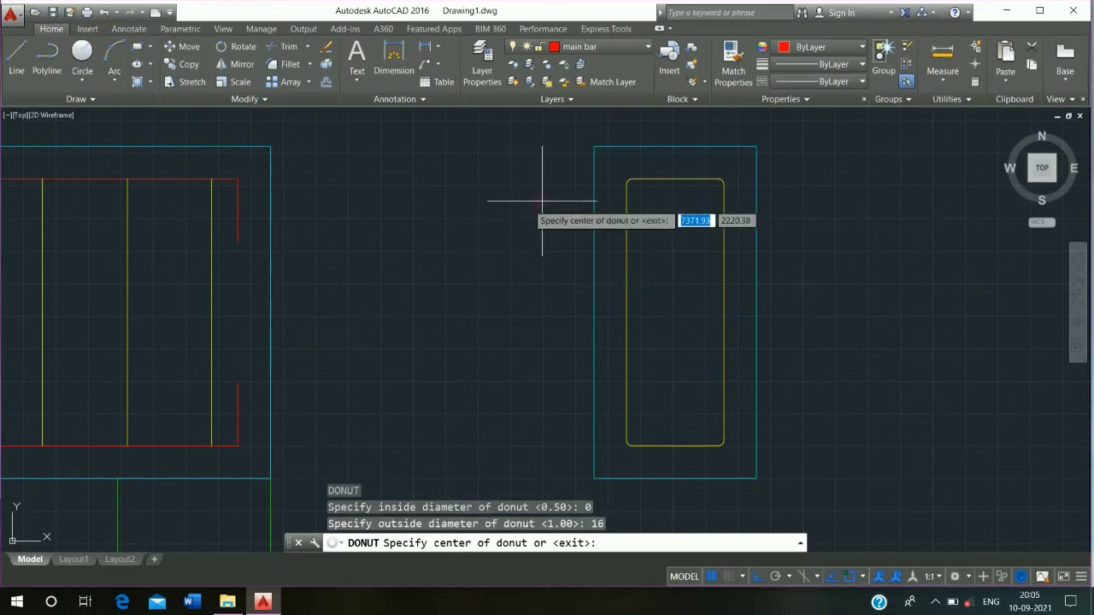
scroll(631, 193, up, 5)
scroll(631, 194, up, 3)
mouse_move(640, 183)
middle_down()
mouse_move(367, 239)
mouse_move(363, 211)
middle_up()
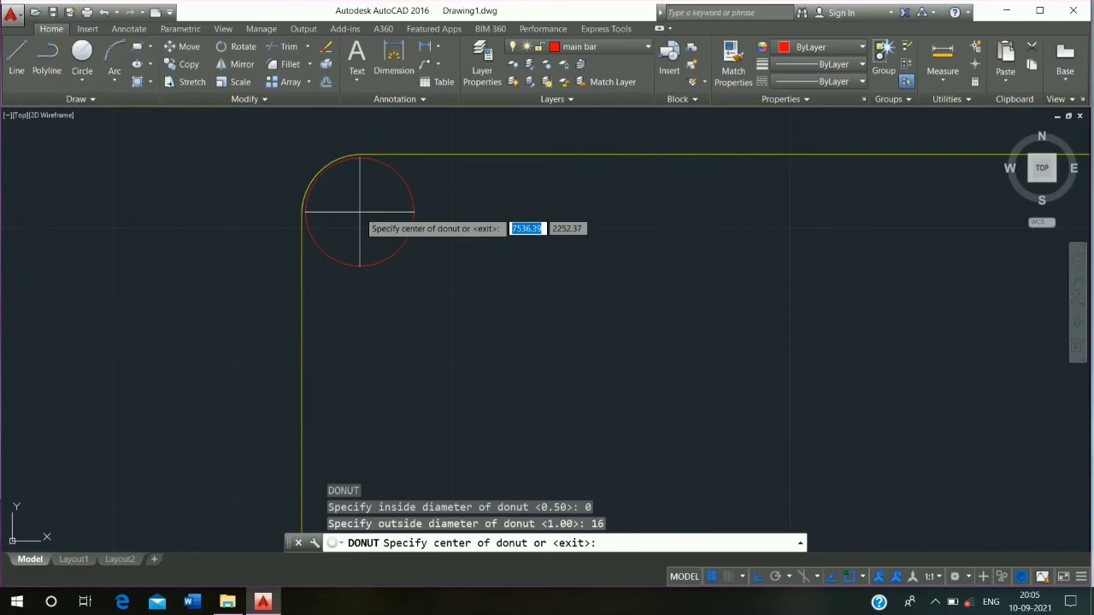
click(359, 212)
Place another donut of the same size inside the upper-right corner of the cross-section stirrup.
scroll(363, 213, down, 3)
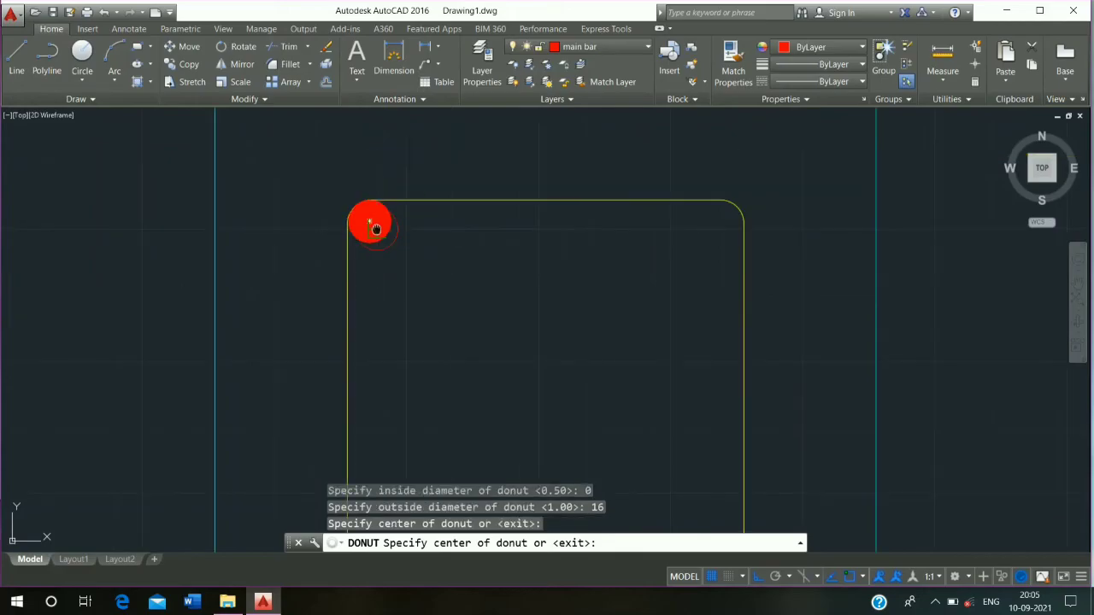
middle_drag(368, 222, 240, 200)
scroll(590, 224, up, 3)
scroll(566, 317, up, 1)
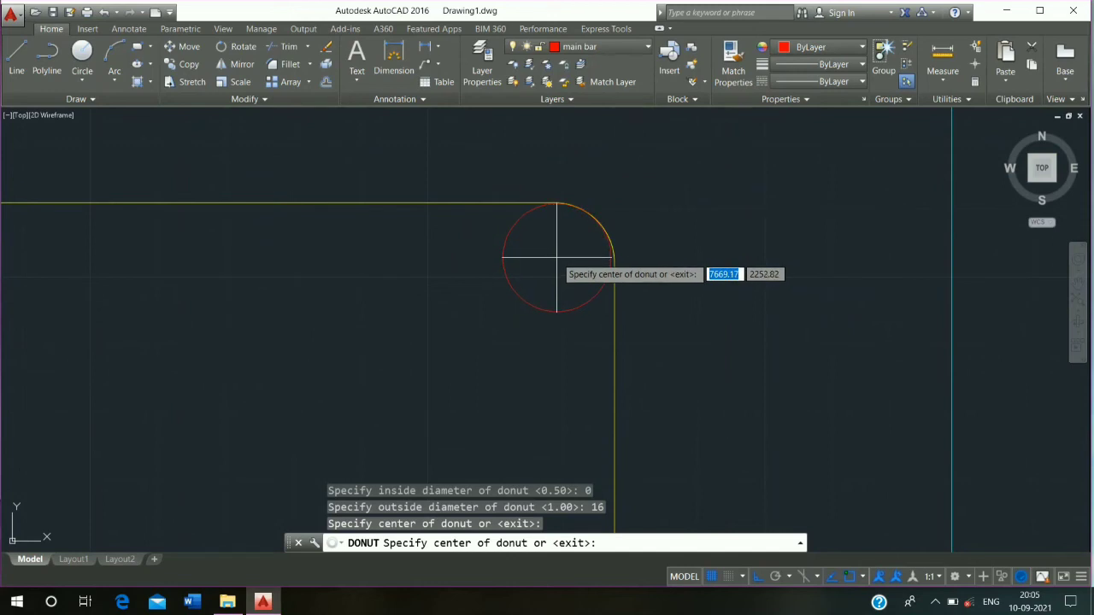
click(556, 256)
Place a third donut of the same size inside the lower-right corner of the stirrup.
scroll(560, 265, down, 3)
scroll(710, 415, up, 3)
middle_drag(710, 416, 607, 207)
scroll(647, 242, up, 8)
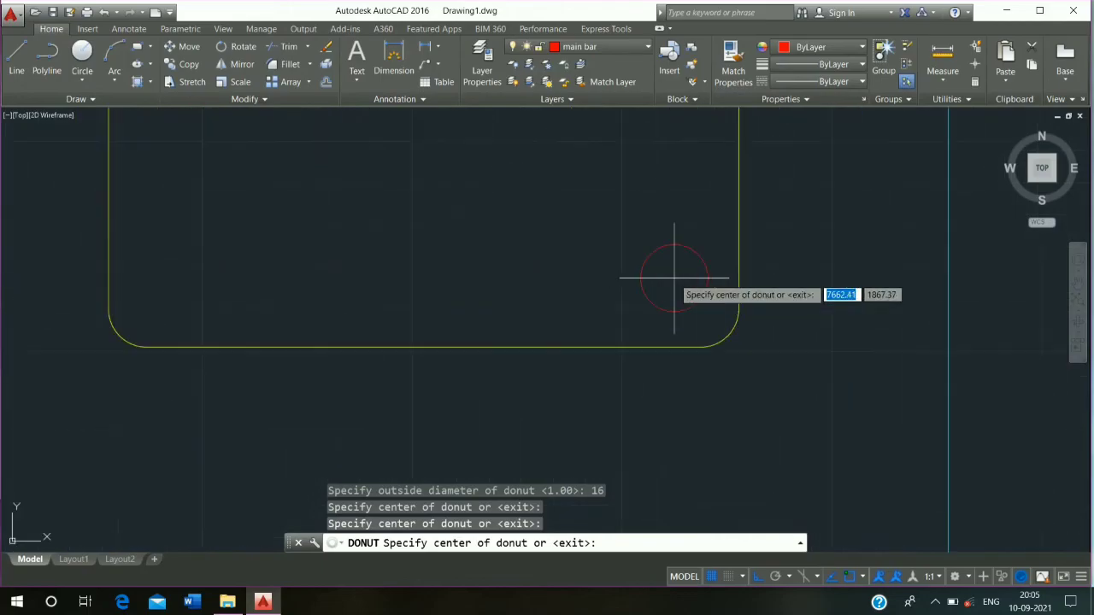
scroll(703, 317, up, 6)
middle_drag(703, 384, 710, 220)
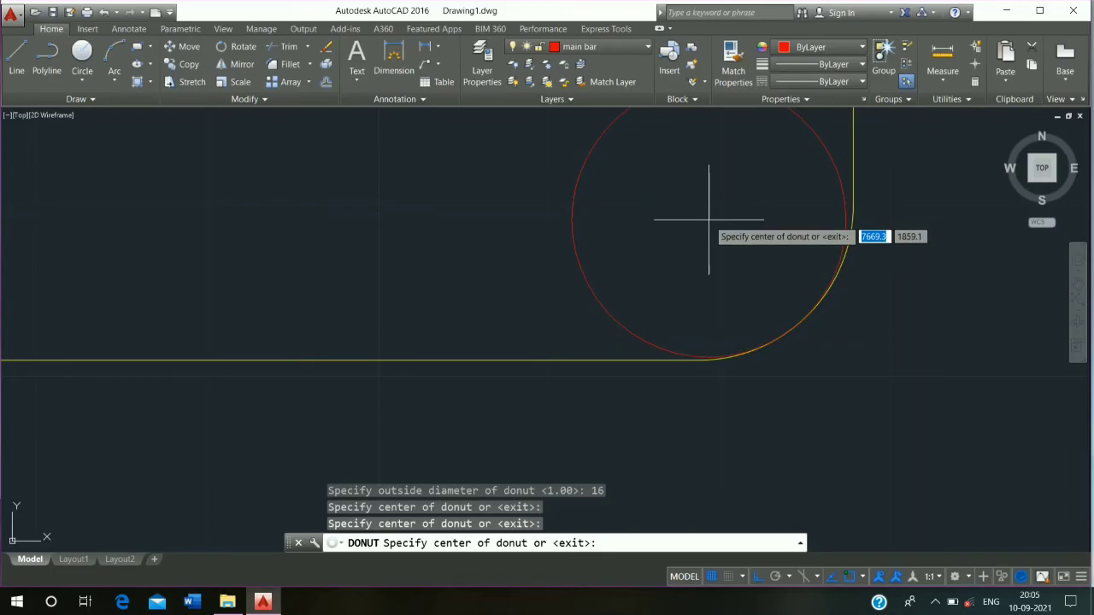
click(709, 220)
Place the fourth donut inside the stirrup's lower-left corner and end the Donut command.
scroll(623, 257, down, 4)
scroll(462, 248, up, 3)
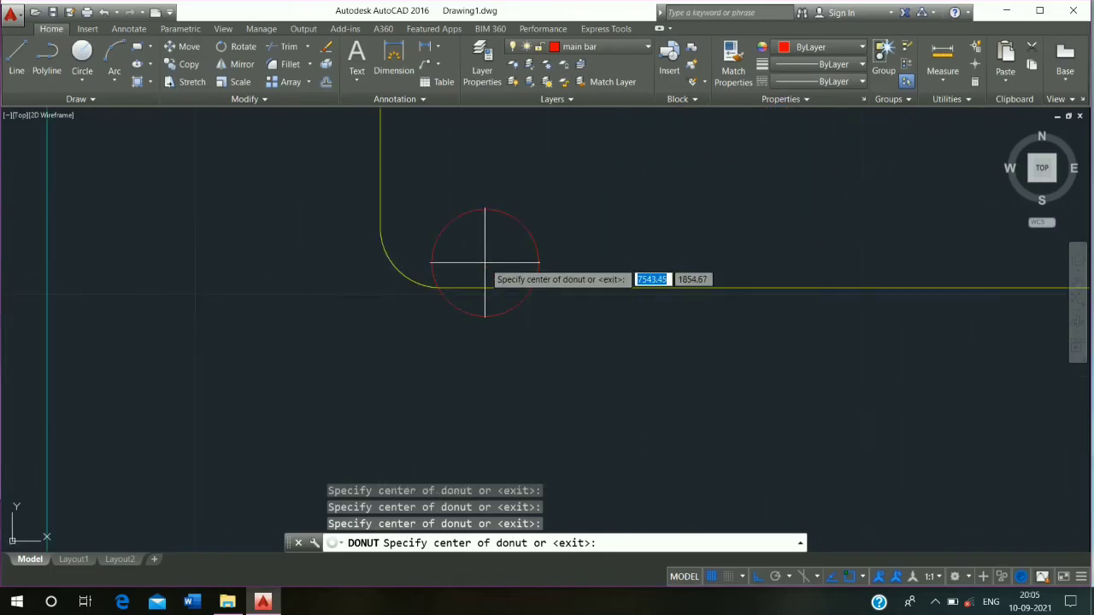
scroll(462, 244, up, 4)
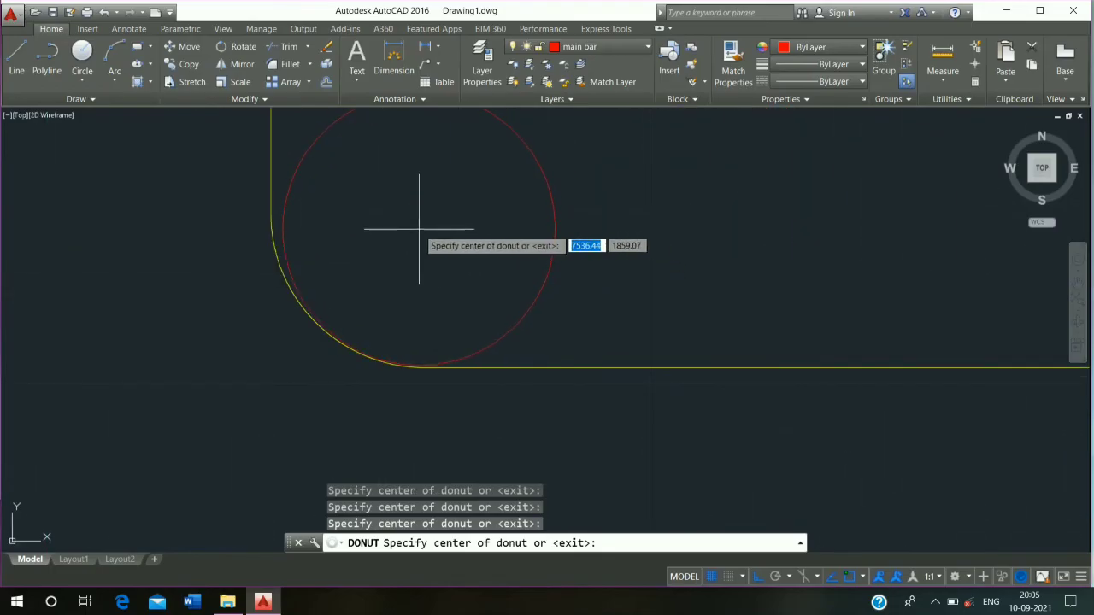
click(415, 227)
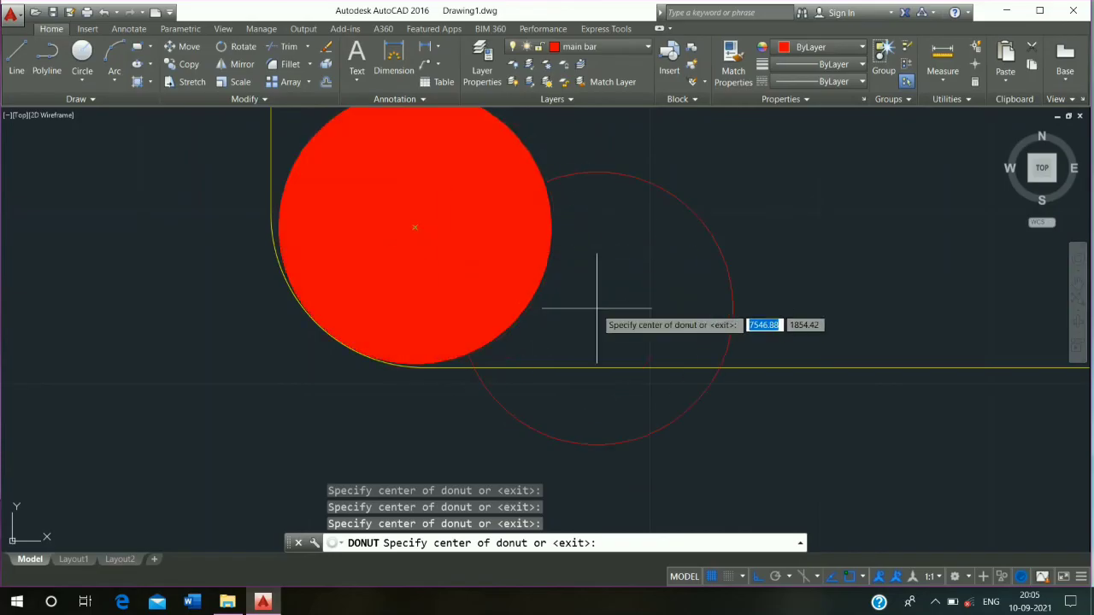
key(Escape)
key(Escape)
key(Escape)
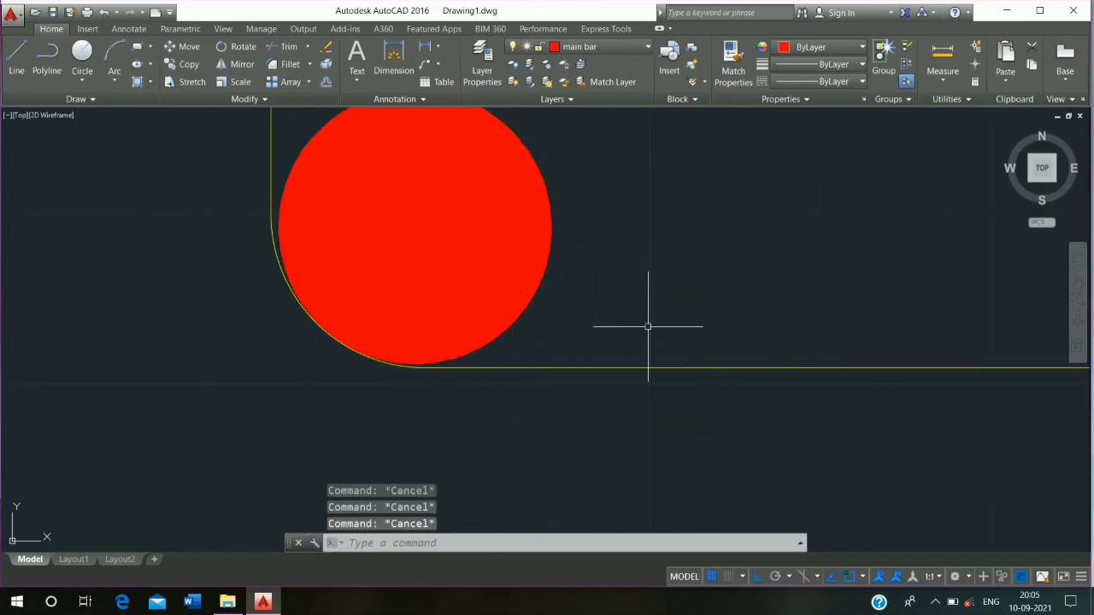
On the stirrup layer with Ortho off, draw a slanted hook line from the stirrup's top edge down past the upper-left bar.
scroll(648, 327, down, 15)
middle_drag(648, 327, 636, 415)
click(610, 47)
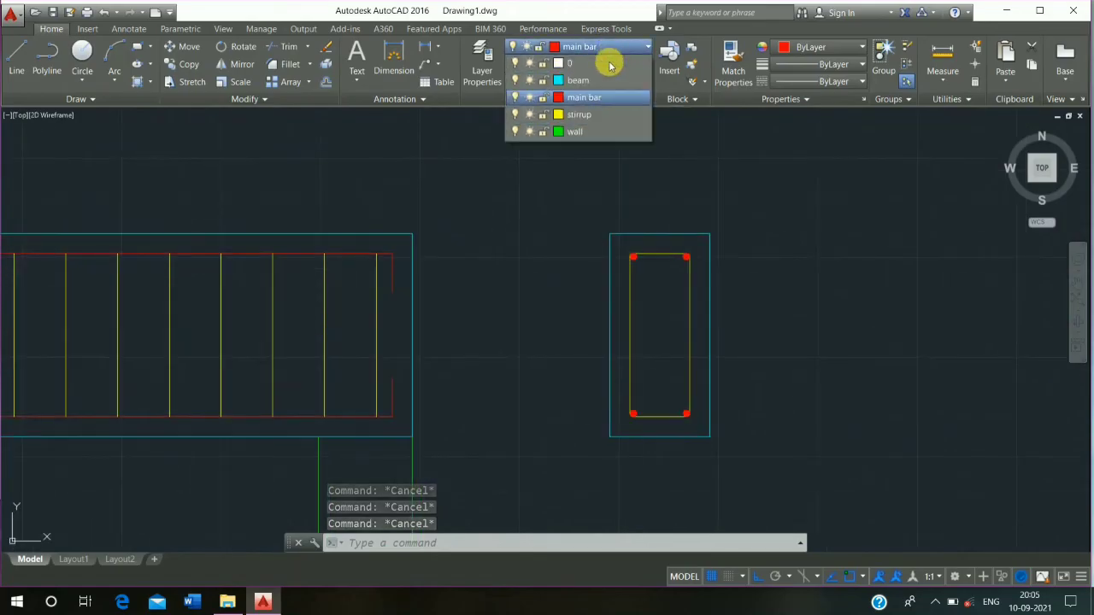
click(581, 114)
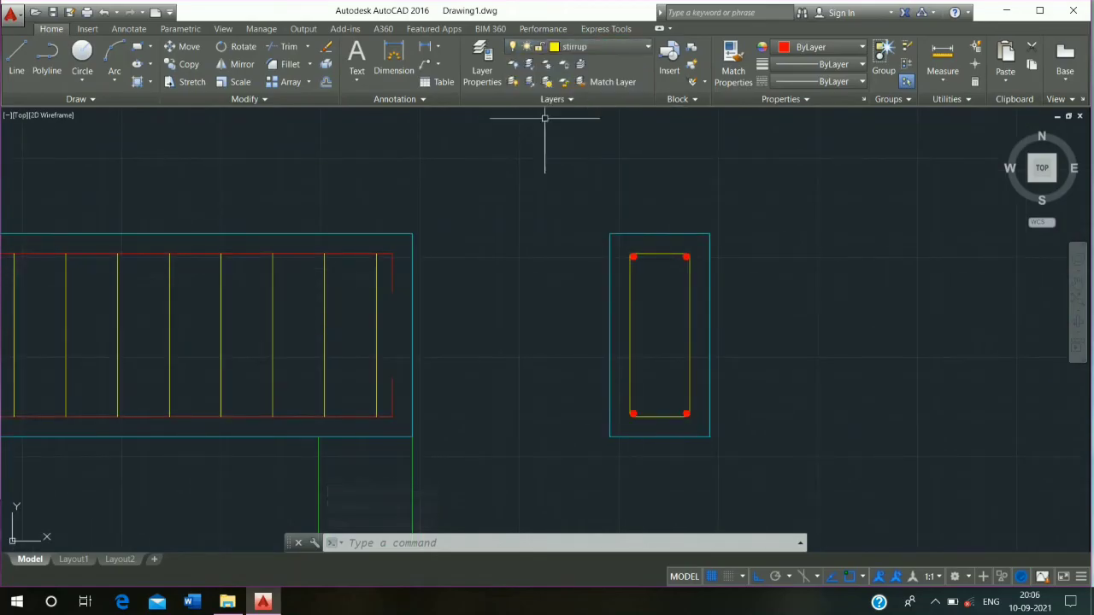
scroll(636, 255, up, 8)
scroll(389, 272, up, 3)
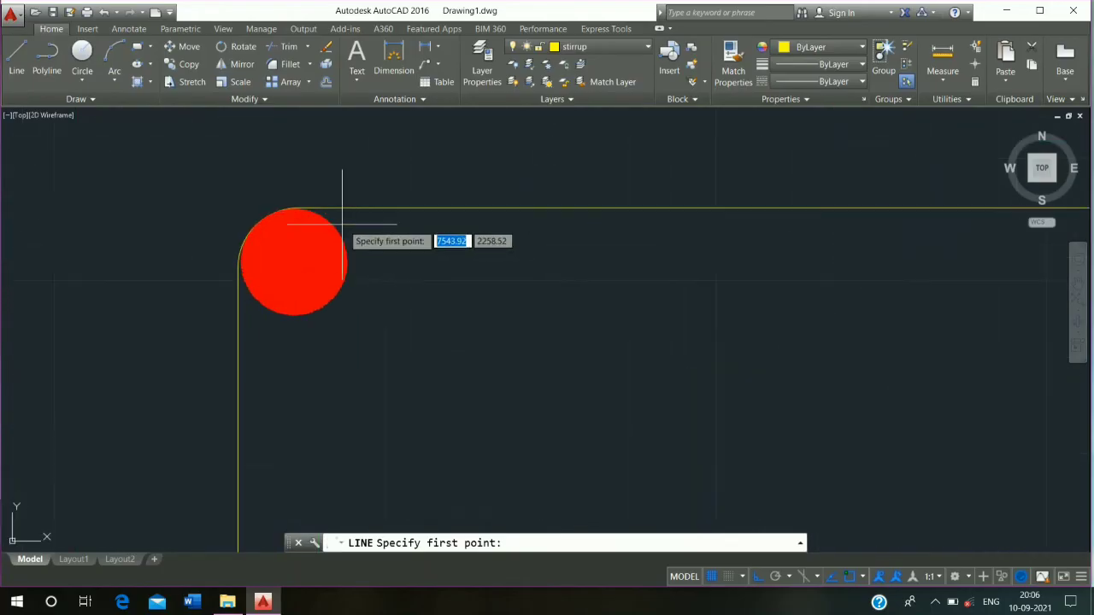
click(310, 206)
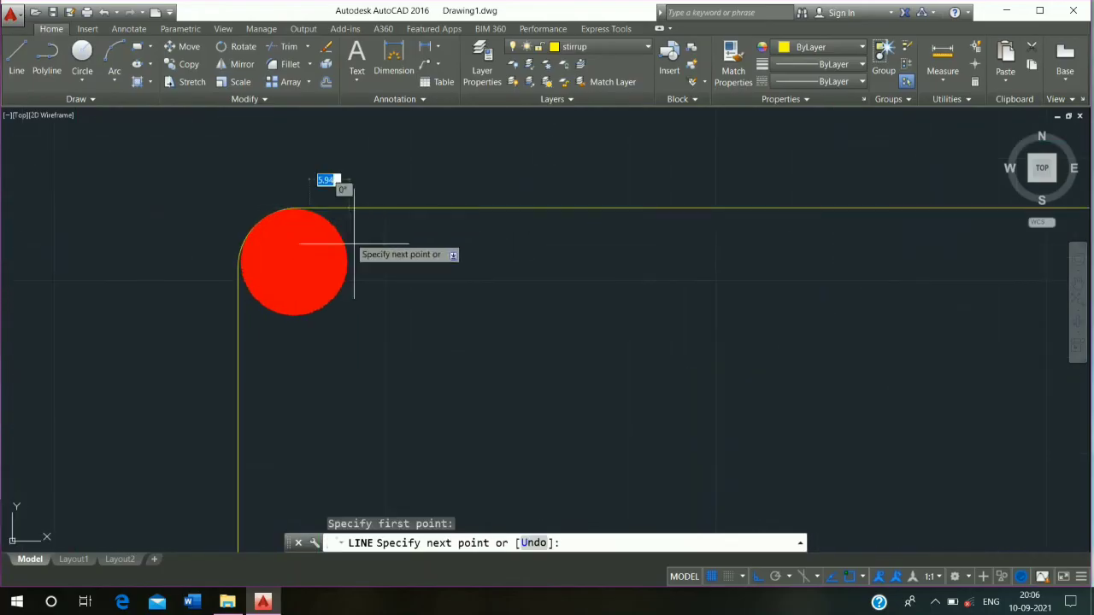
click(757, 576)
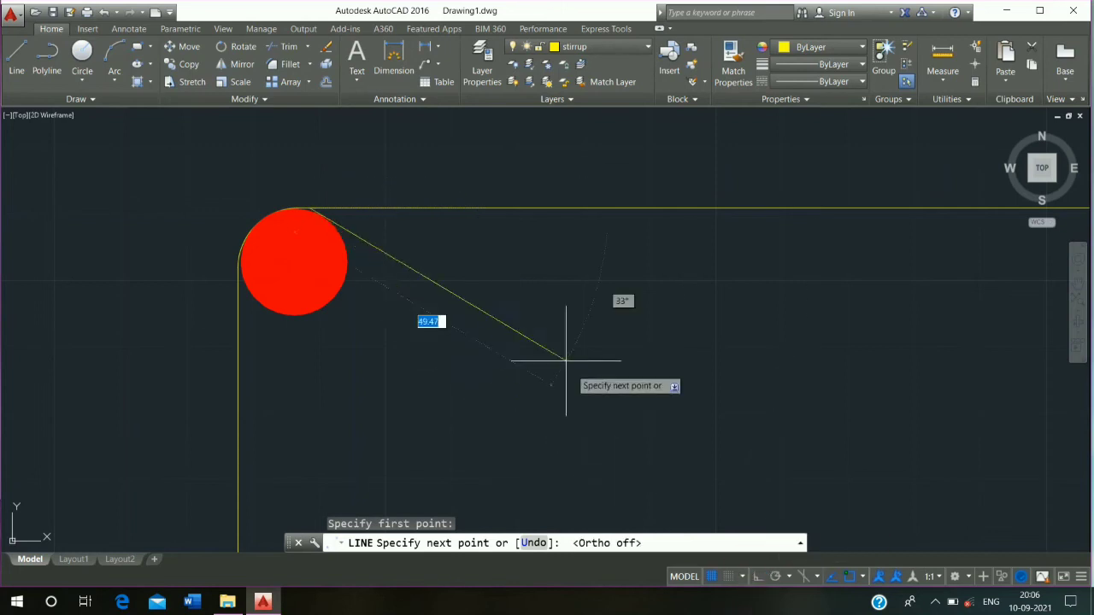
click(414, 292)
key(Escape)
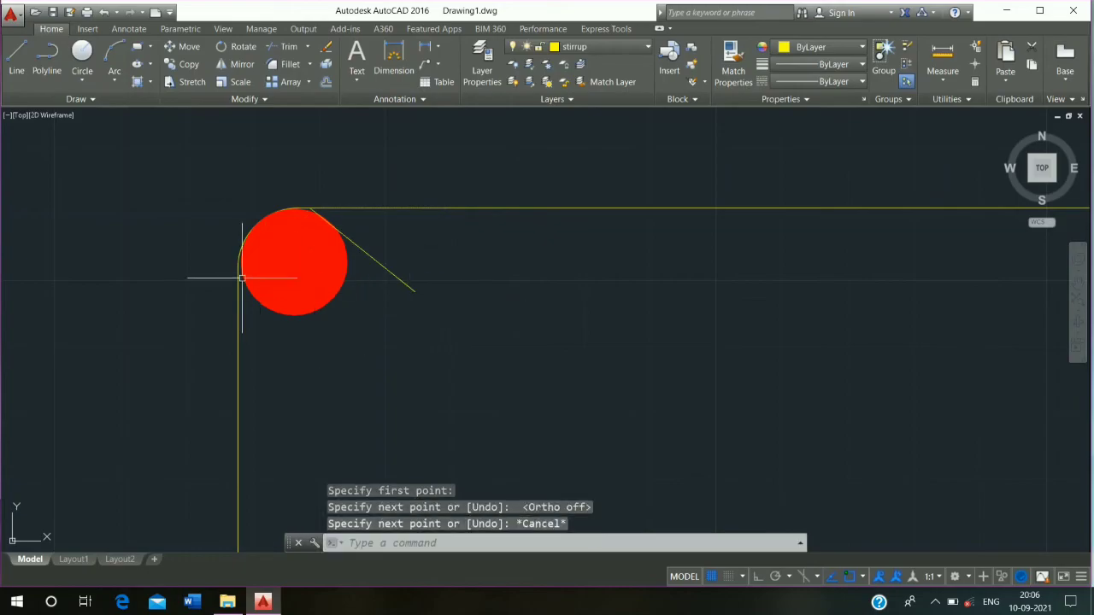
Draw the second slanted hook line from the stirrup's left edge, passing below the upper-left bar.
text(l)
key(Return)
scroll(336, 214, up, 2)
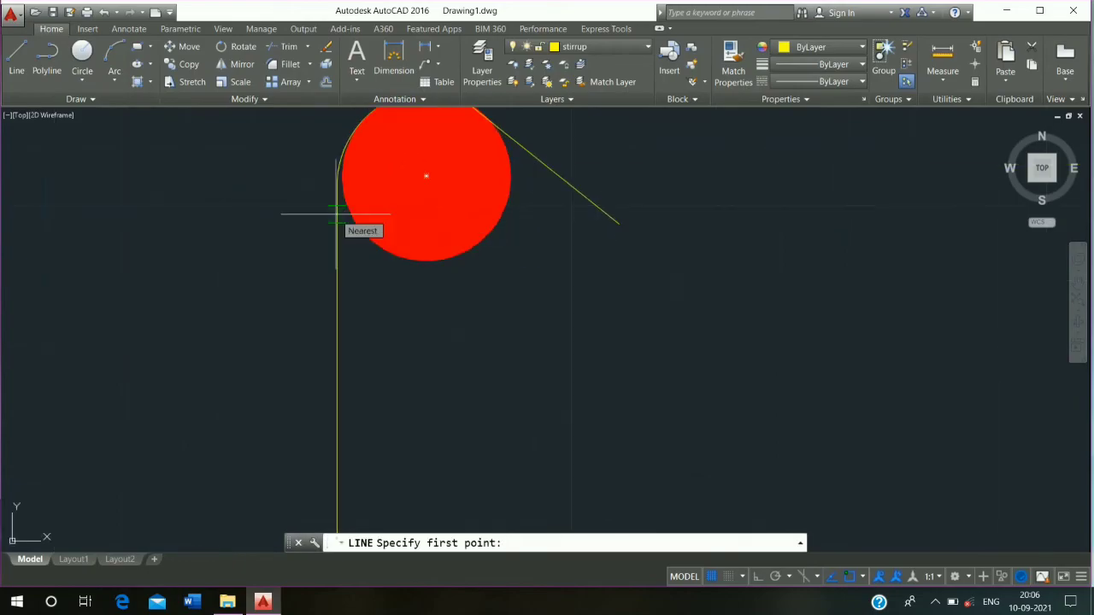
click(335, 213)
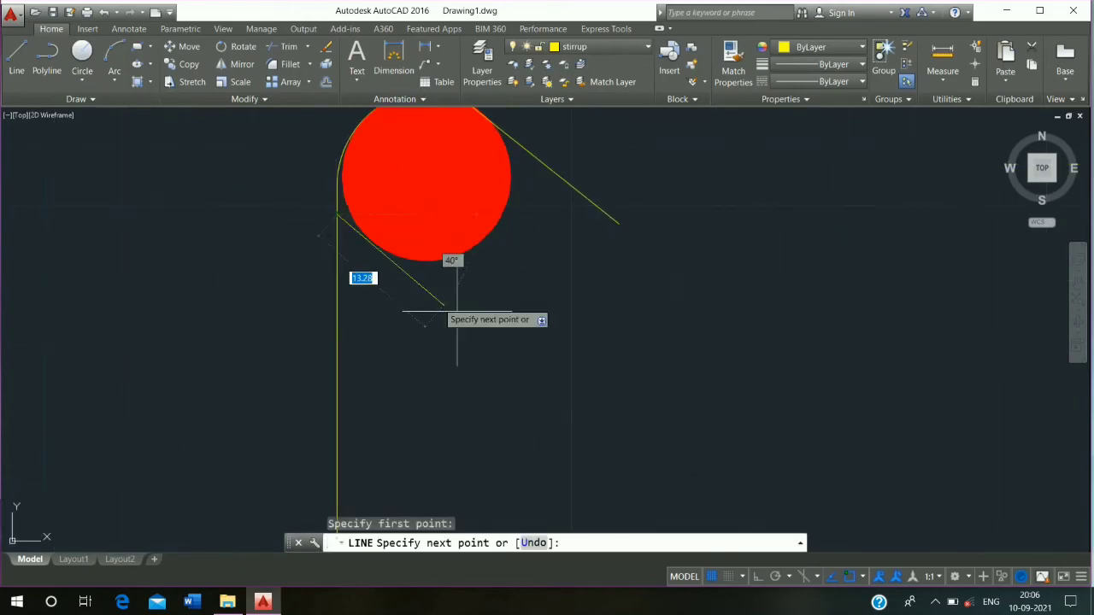
click(562, 364)
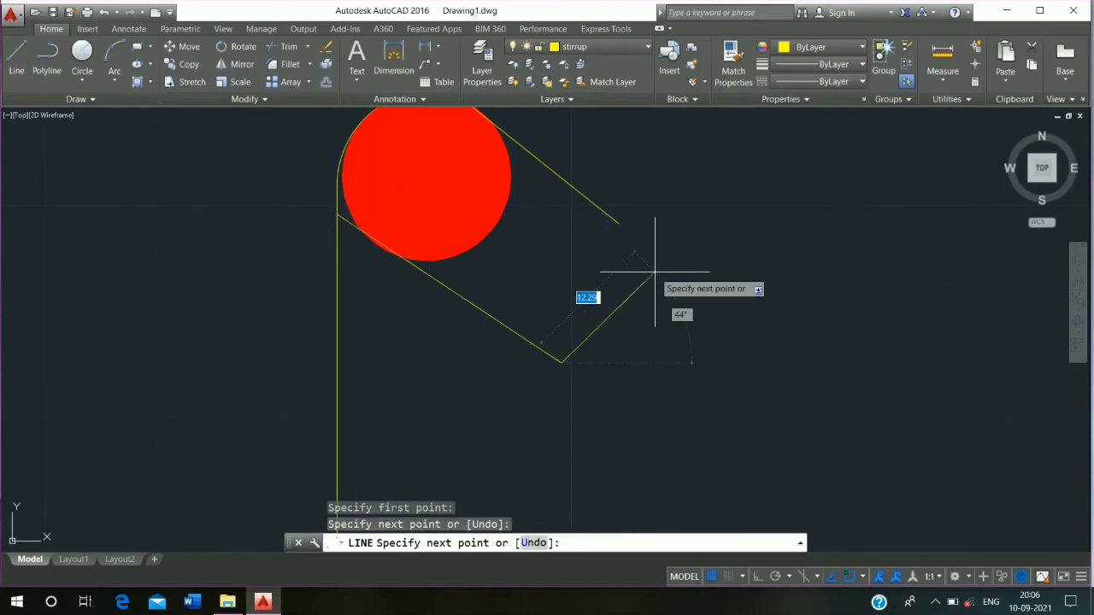
key(Escape)
Make wall the current layer and hatch both supporting walls with the ANSI32 pattern.
scroll(659, 285, down, 10)
middle_drag(690, 426, 669, 148)
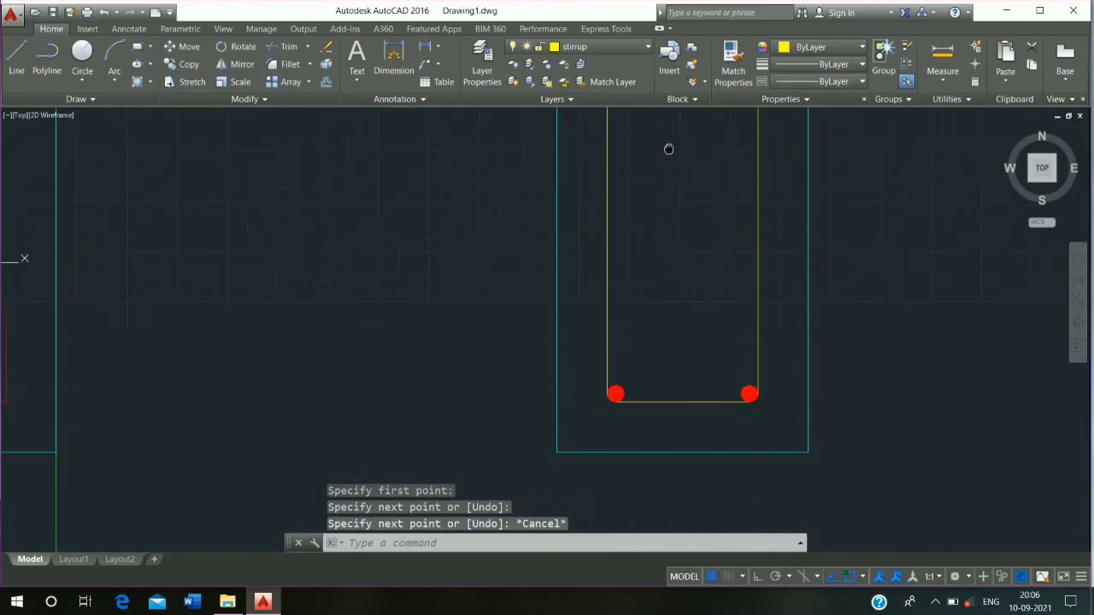
scroll(496, 244, down, 5)
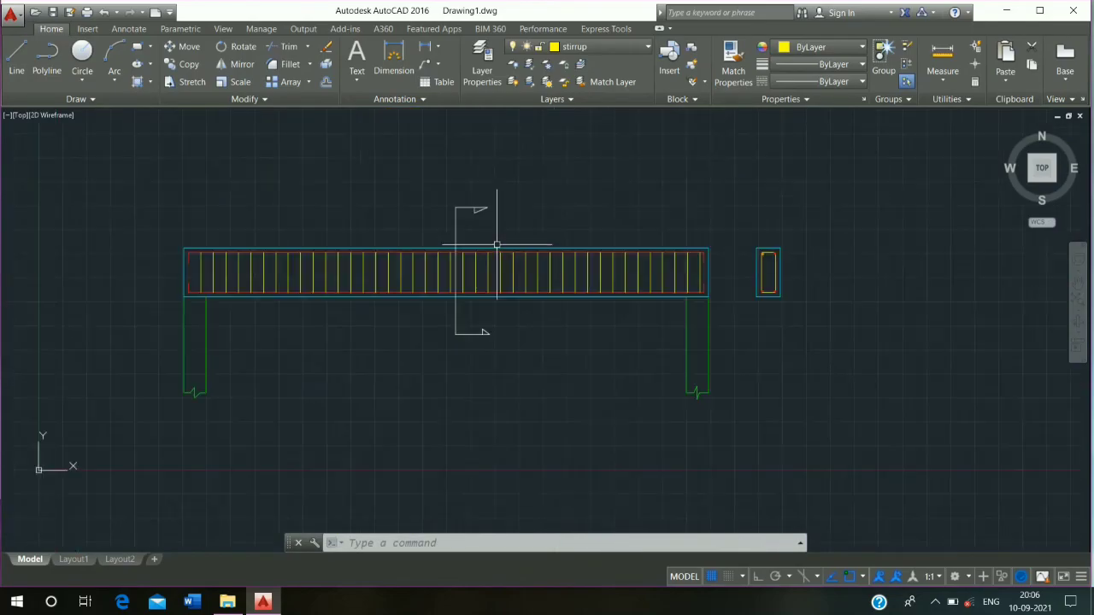
click(612, 49)
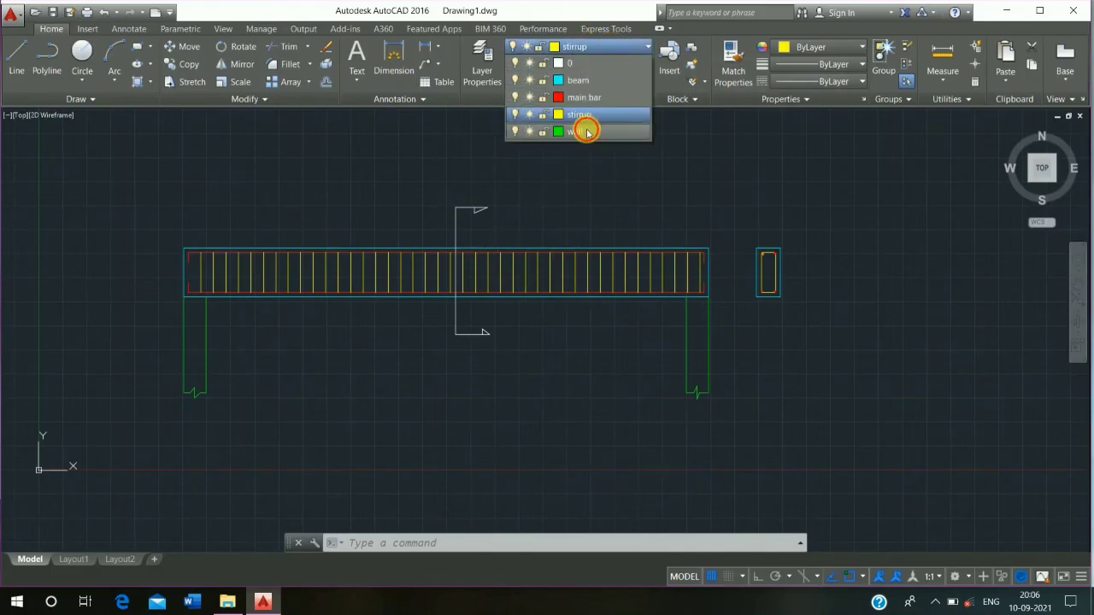
click(581, 132)
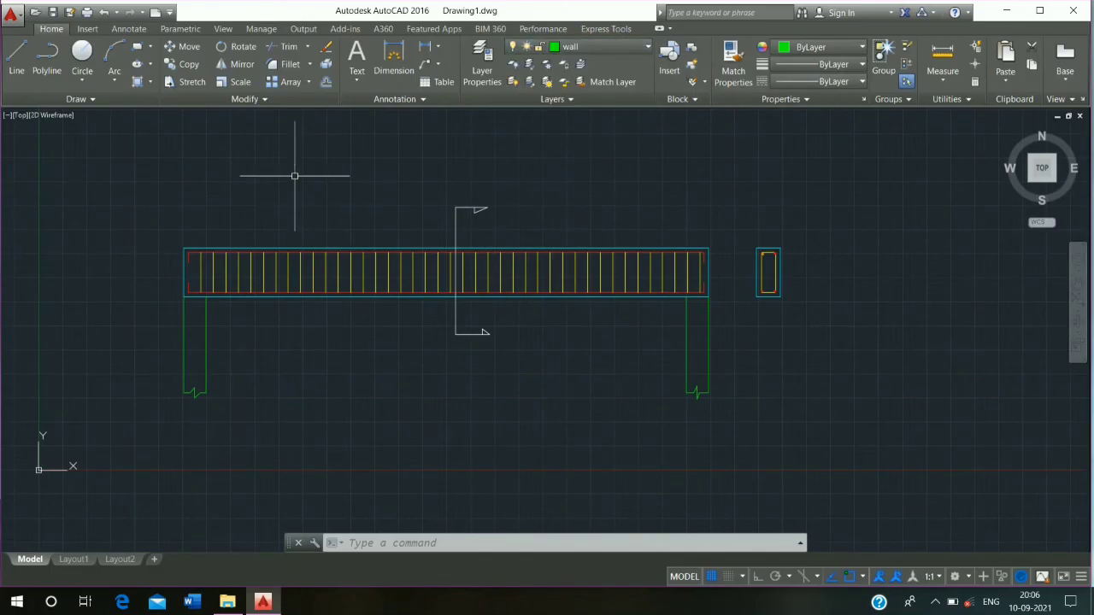
text(h)
key(Return)
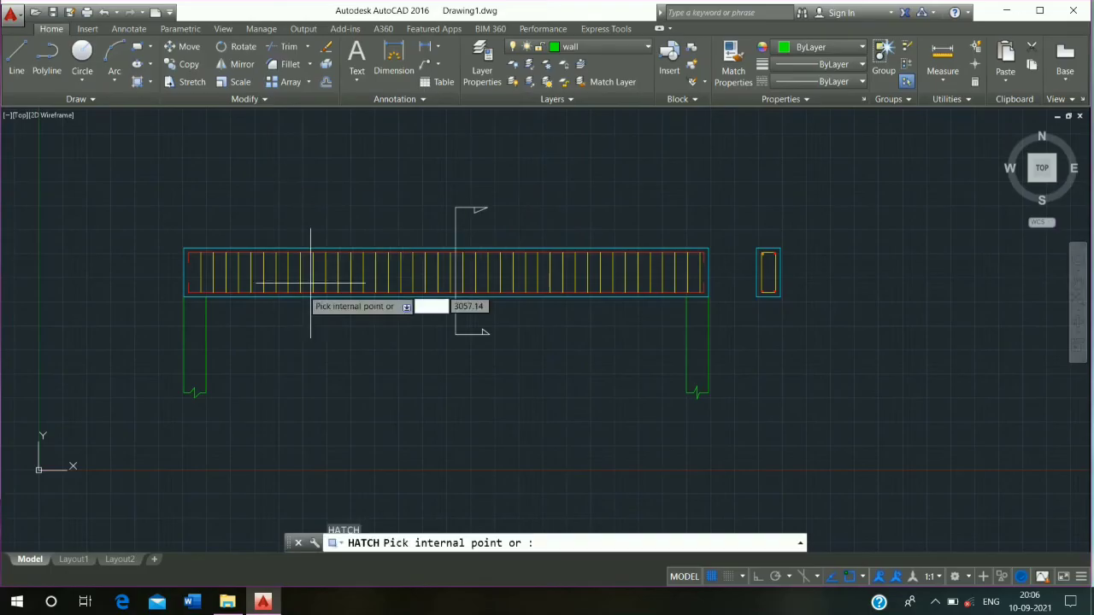
click(290, 62)
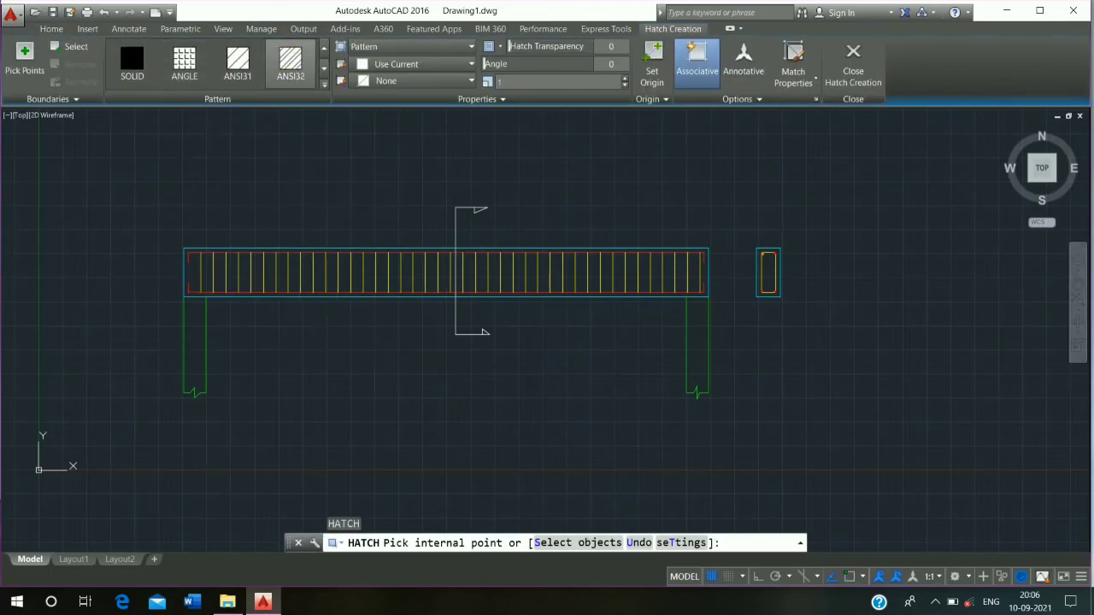
click(200, 352)
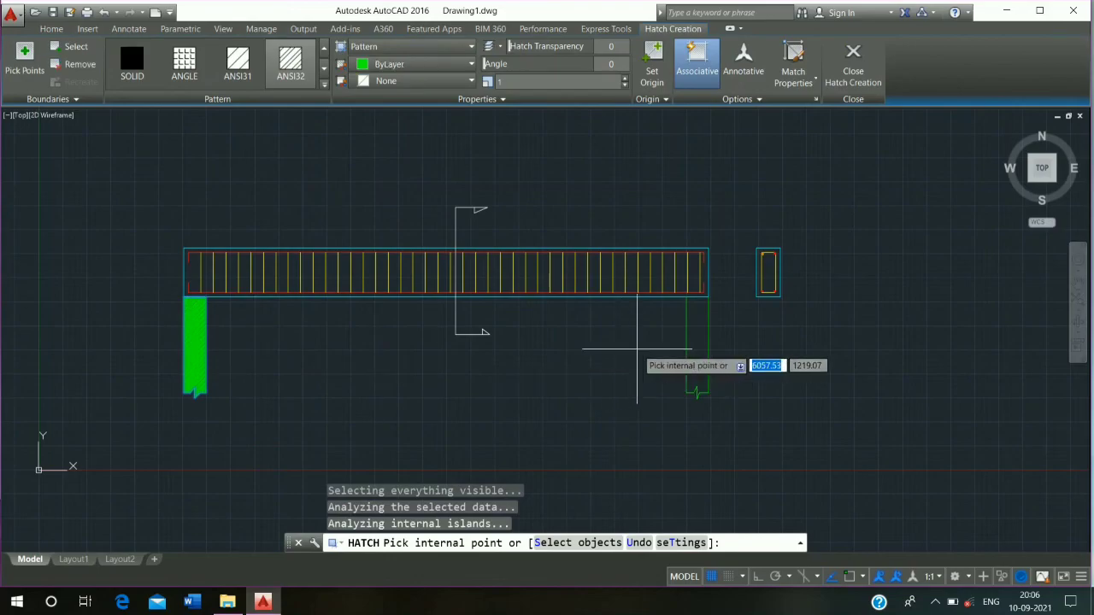
click(697, 330)
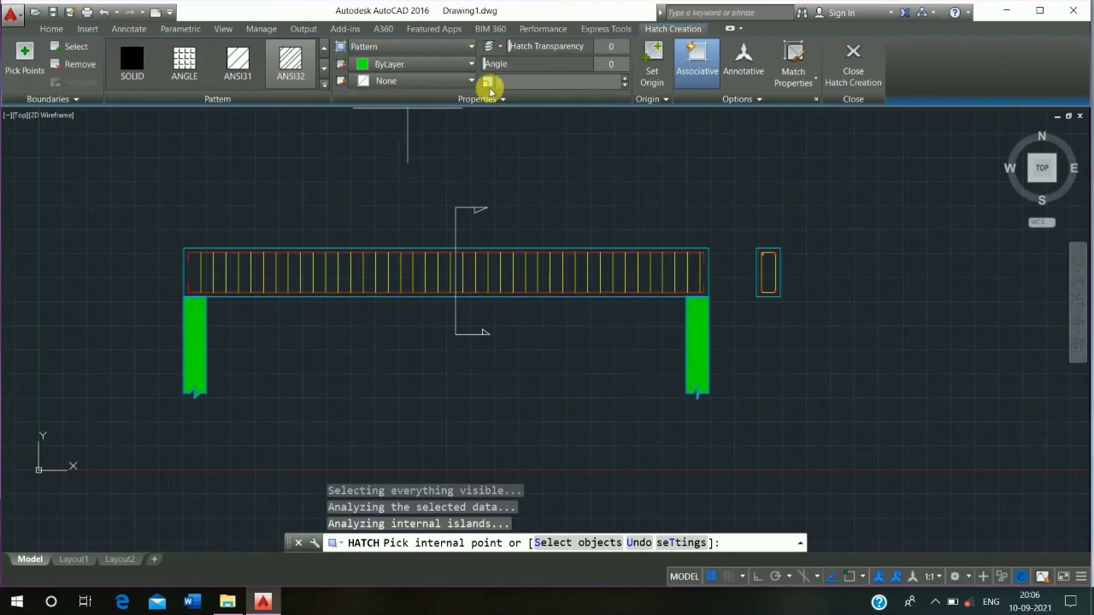
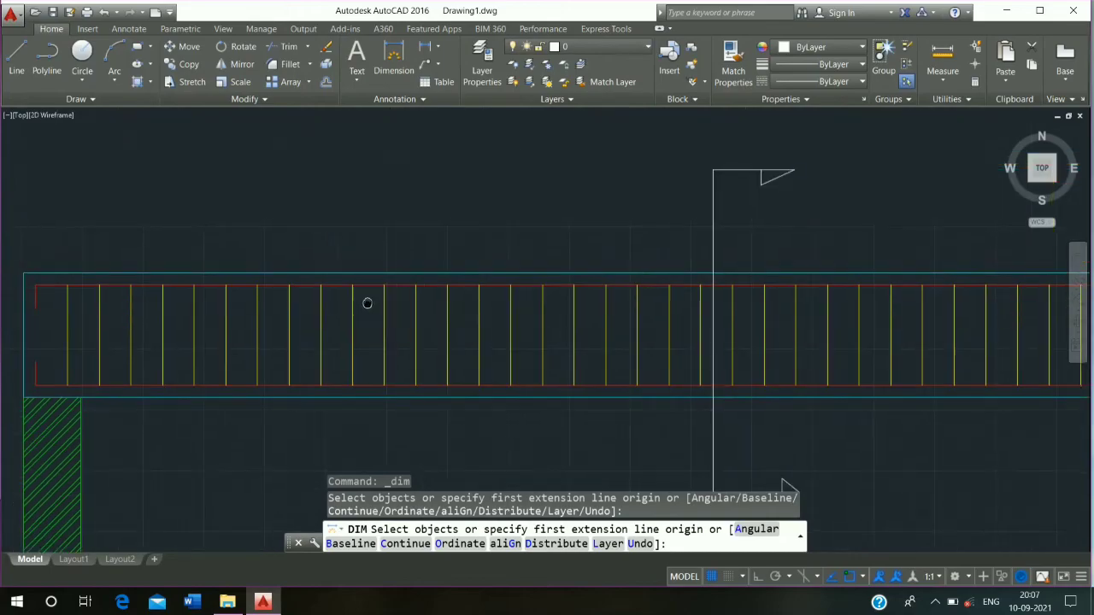
Dimension the beam's overall length above its top edge and its depth beside the left end.
click(384, 275)
click(389, 236)
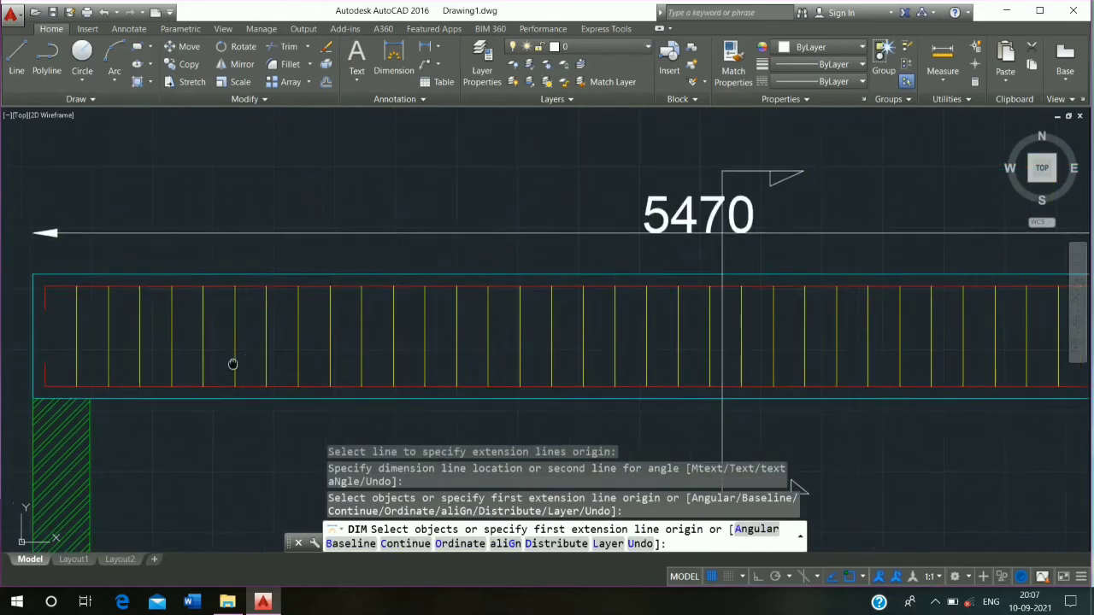
middle_drag(232, 366, 412, 281)
click(212, 236)
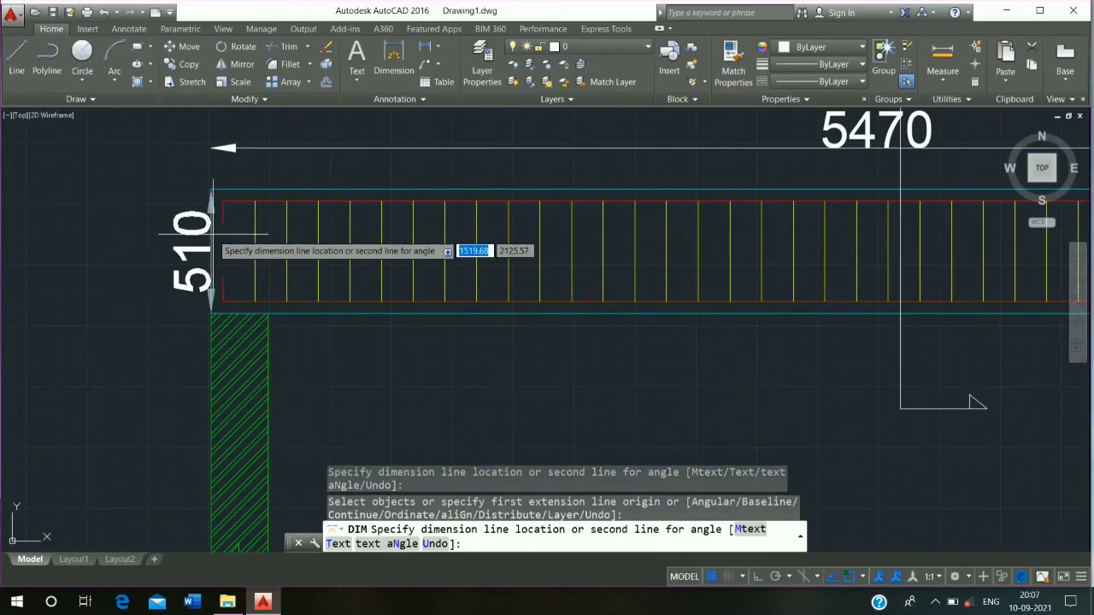
click(184, 236)
Dimension the left wall's width below its broken end.
mouse_move(184, 236)
middle_down()
mouse_move(268, 276)
mouse_move(244, 299)
middle_up()
scroll(245, 299, up, 4)
key(Return)
click(315, 250)
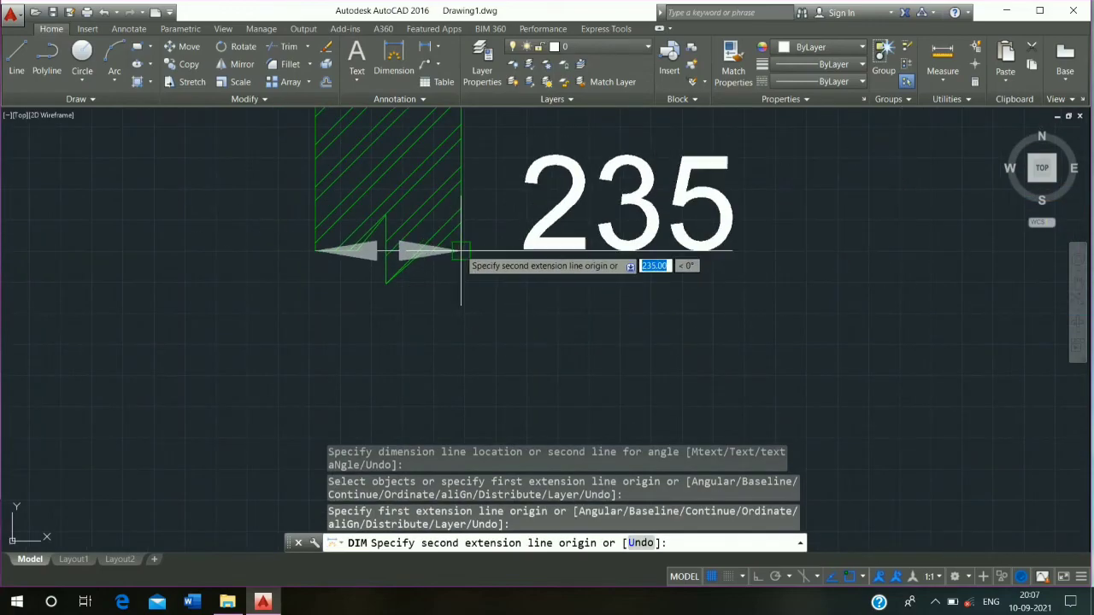
click(461, 250)
click(459, 350)
key(Return)
Dimension the cross-section's width above its top edge.
scroll(544, 281, down, 5)
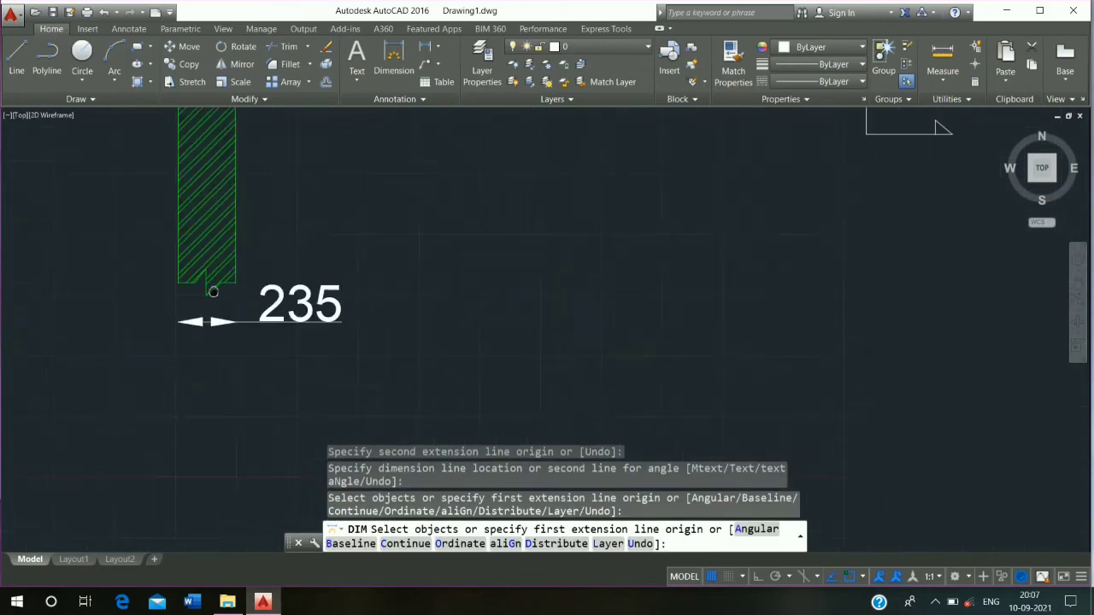
middle_drag(505, 372, 310, 244)
scroll(686, 145, up, 3)
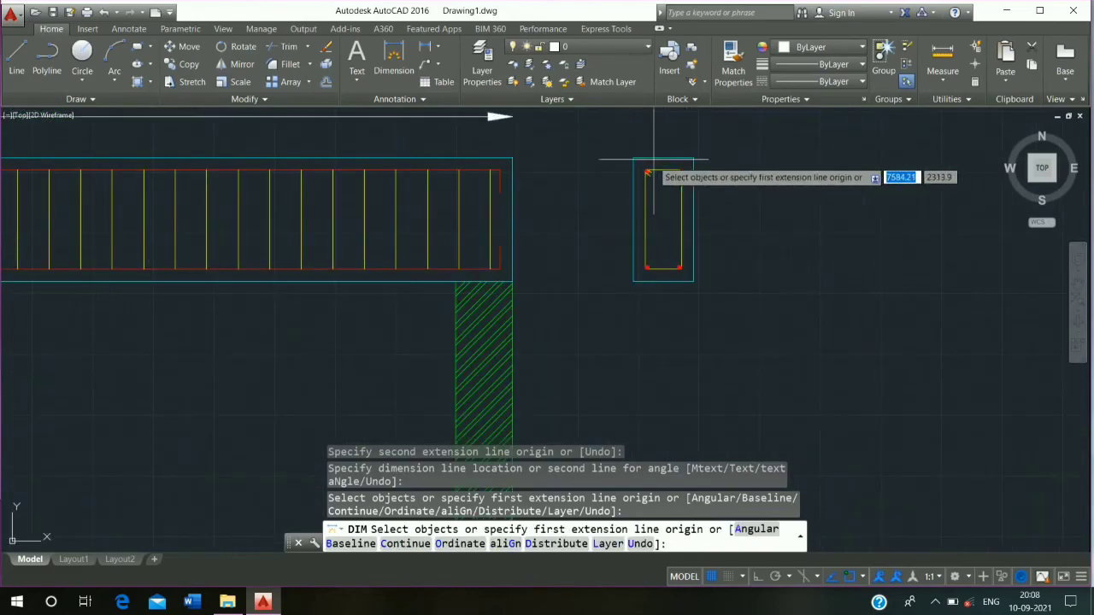
key(Return)
click(646, 172)
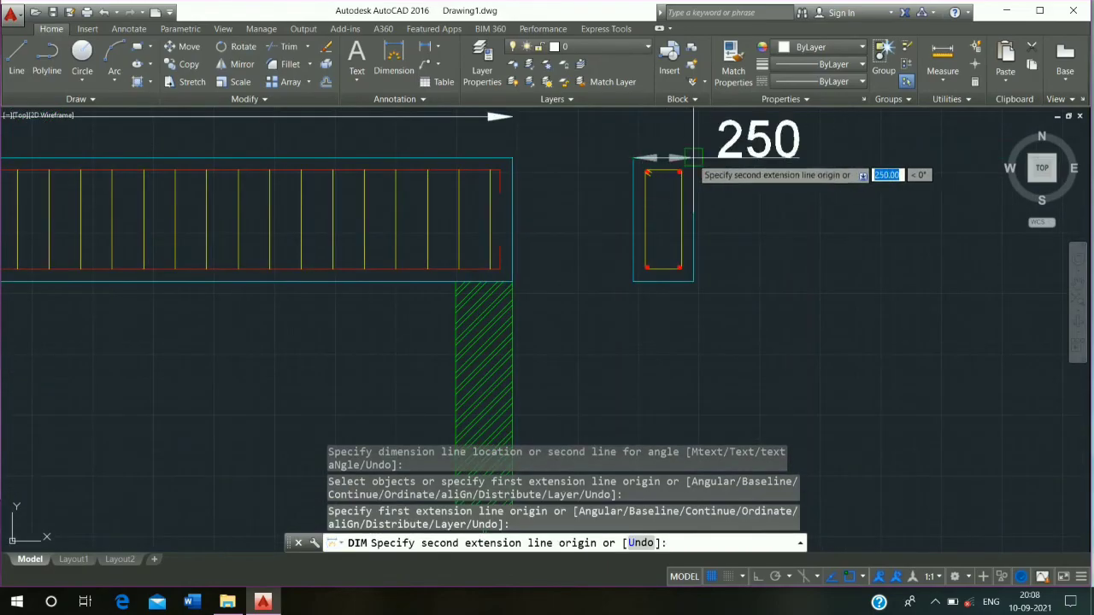
click(681, 171)
middle_drag(702, 104, 706, 169)
click(706, 170)
Dimension the cross-section's depth beside its outer vertical edge, on the side away from the beam.
key(Return)
click(696, 241)
click(774, 242)
scroll(723, 237, down, 5)
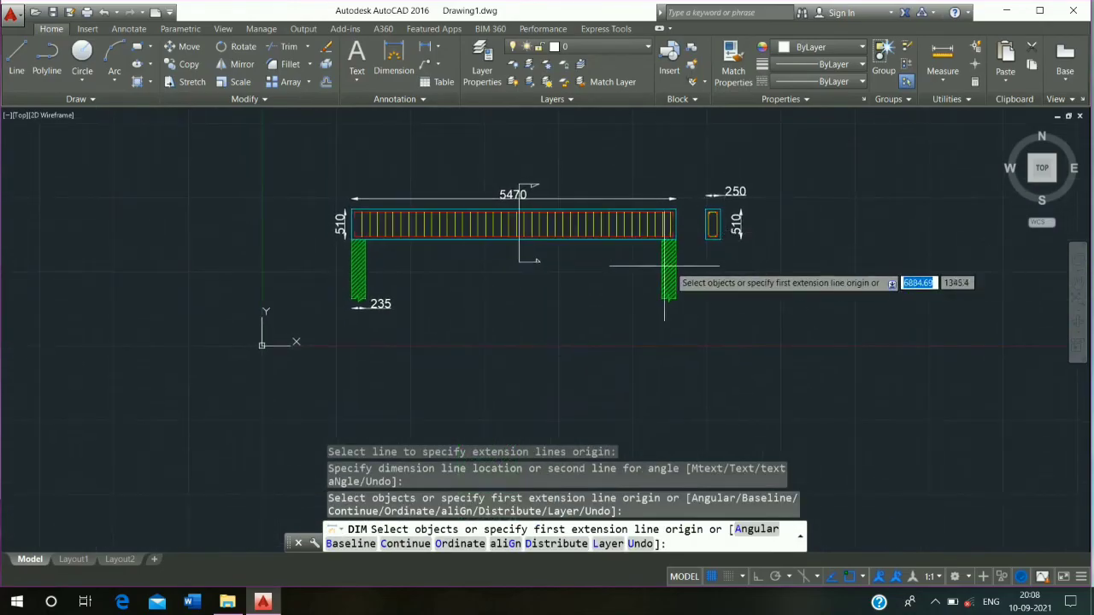
scroll(519, 261, up, 5)
key(Escape)
scroll(519, 261, down, 2)
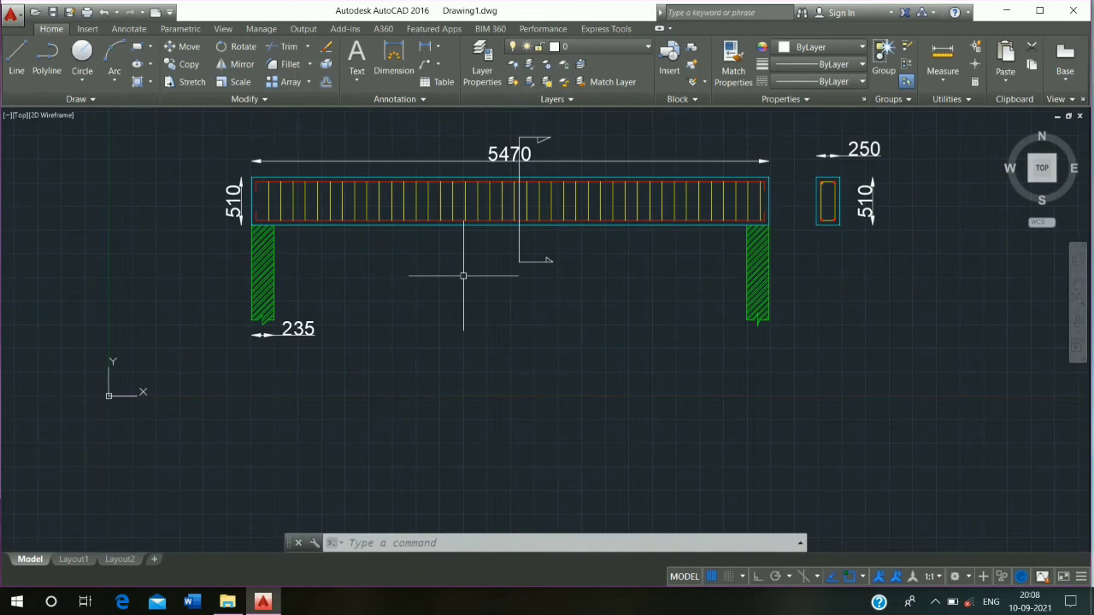
Add the multiline text "2-16 MM MAIN BAR" below the beam with a text height of 100.
text(m)
key(Return)
click(419, 373)
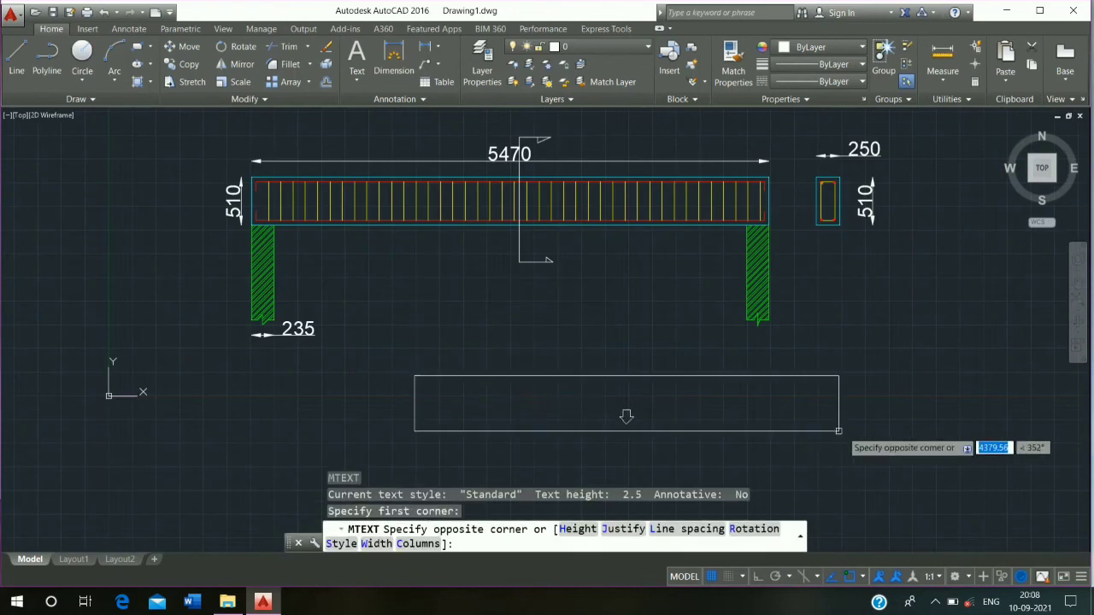
click(864, 334)
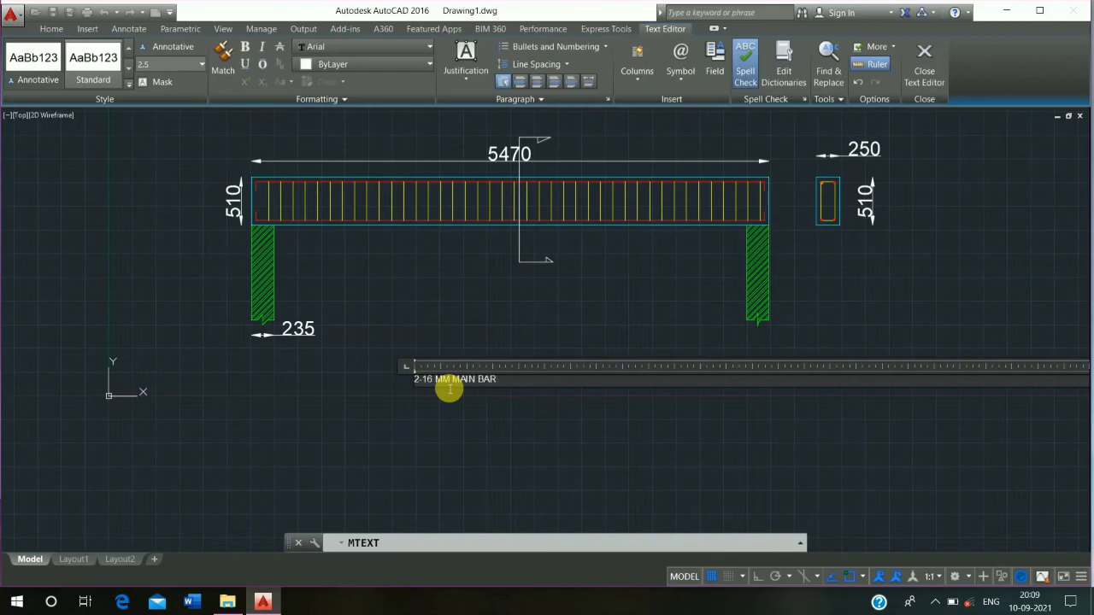
double_click(494, 383)
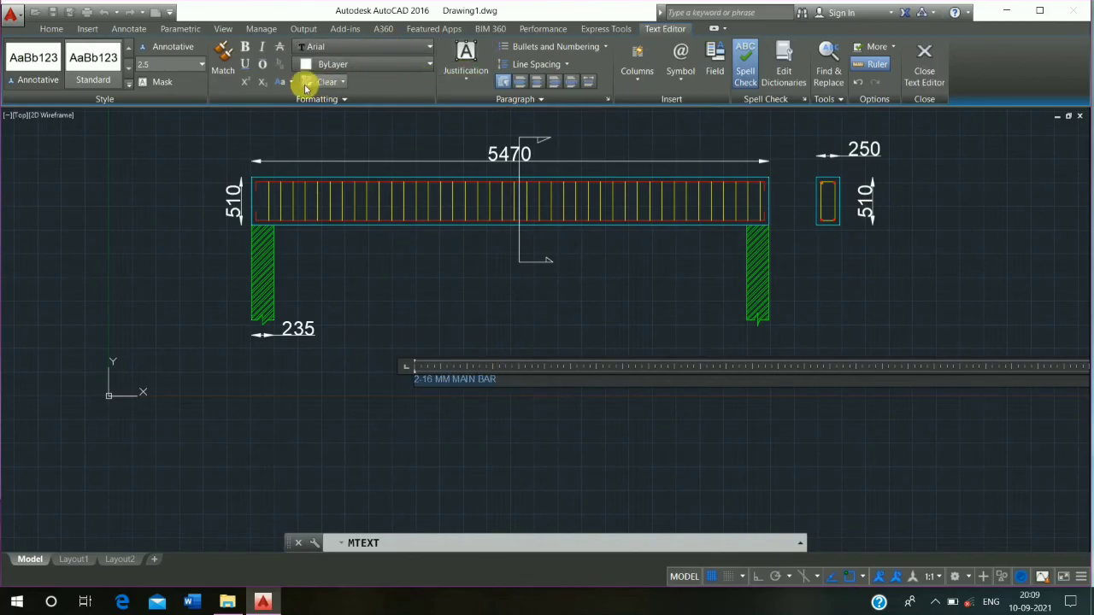
click(170, 72)
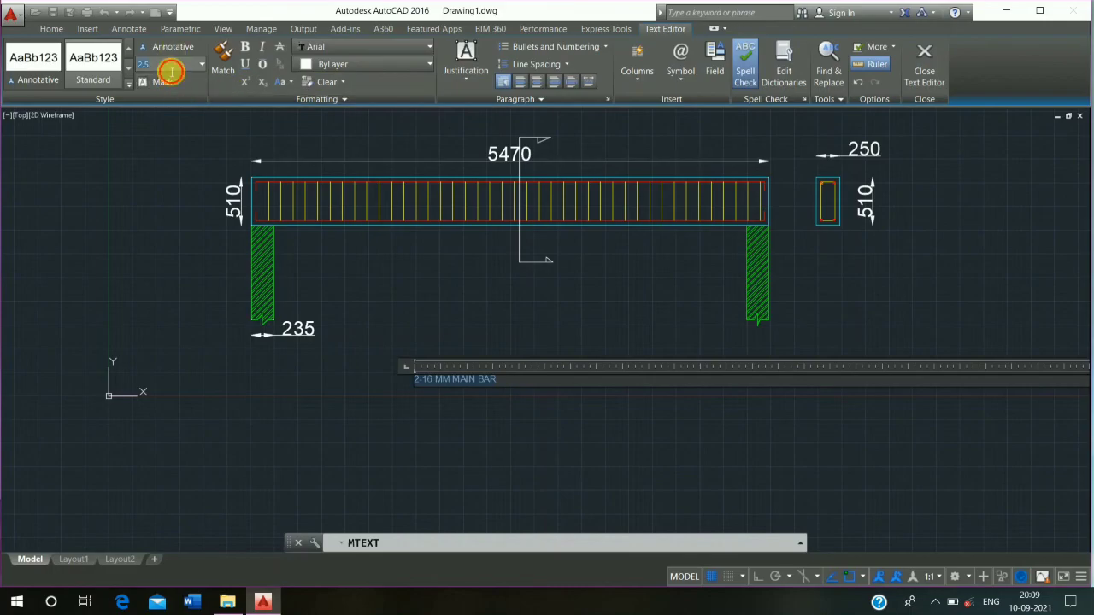
text(100)
key(Return)
click(259, 413)
key(Escape)
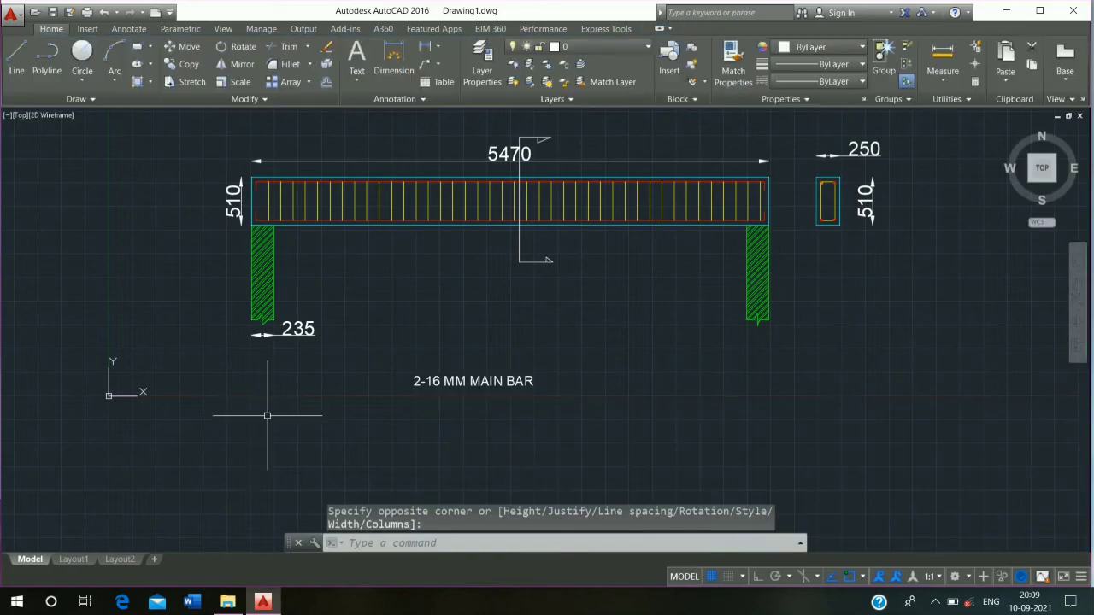
Copy the main bar note to both halves under the beam and beside the section mark's upper arrow.
click(427, 382)
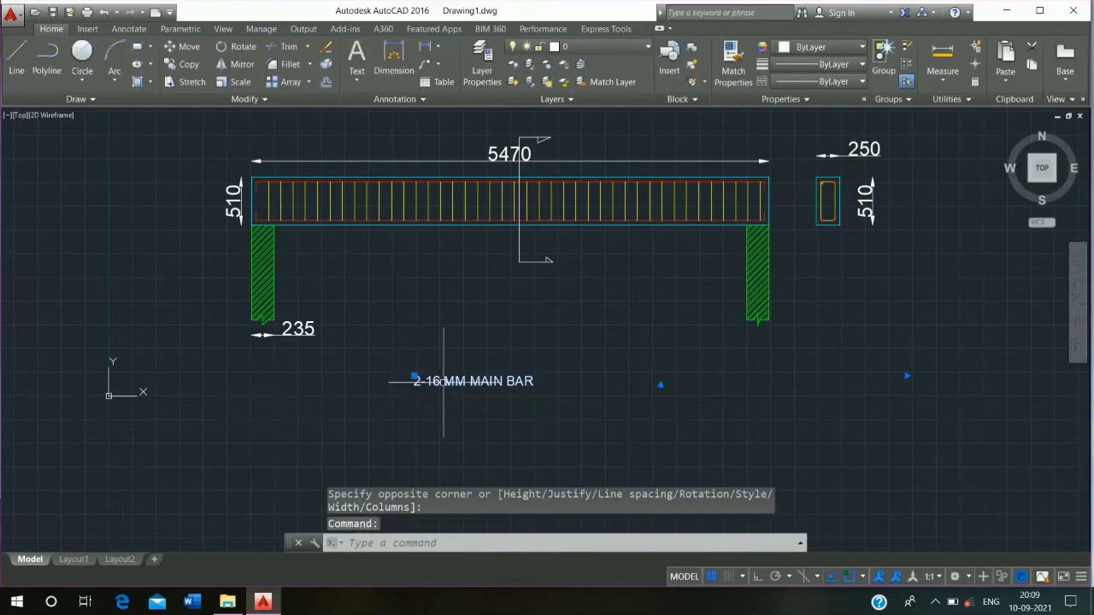
click(205, 65)
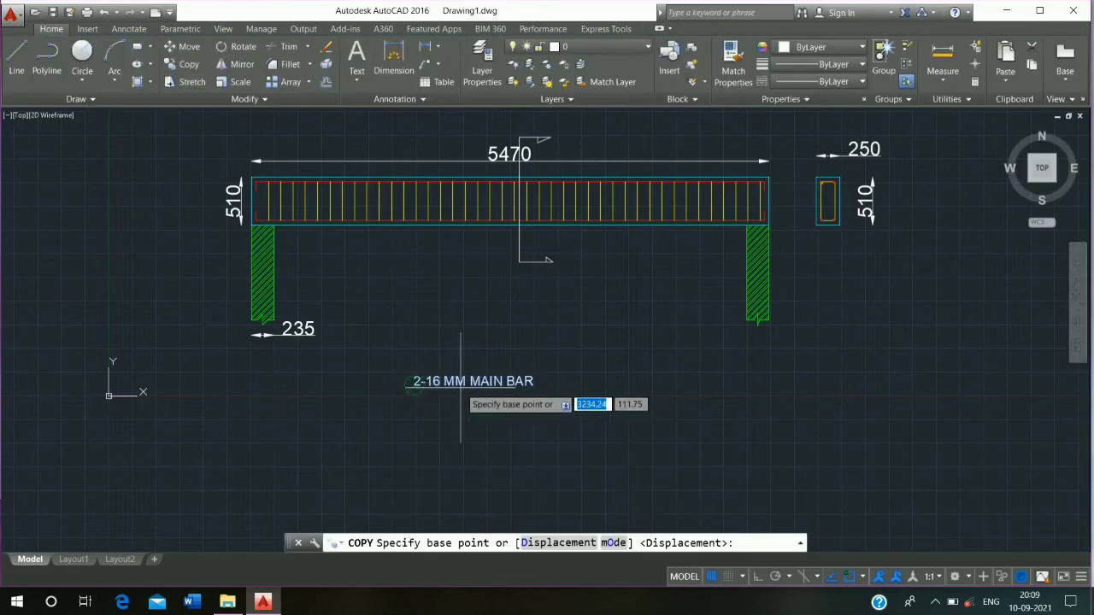
click(412, 383)
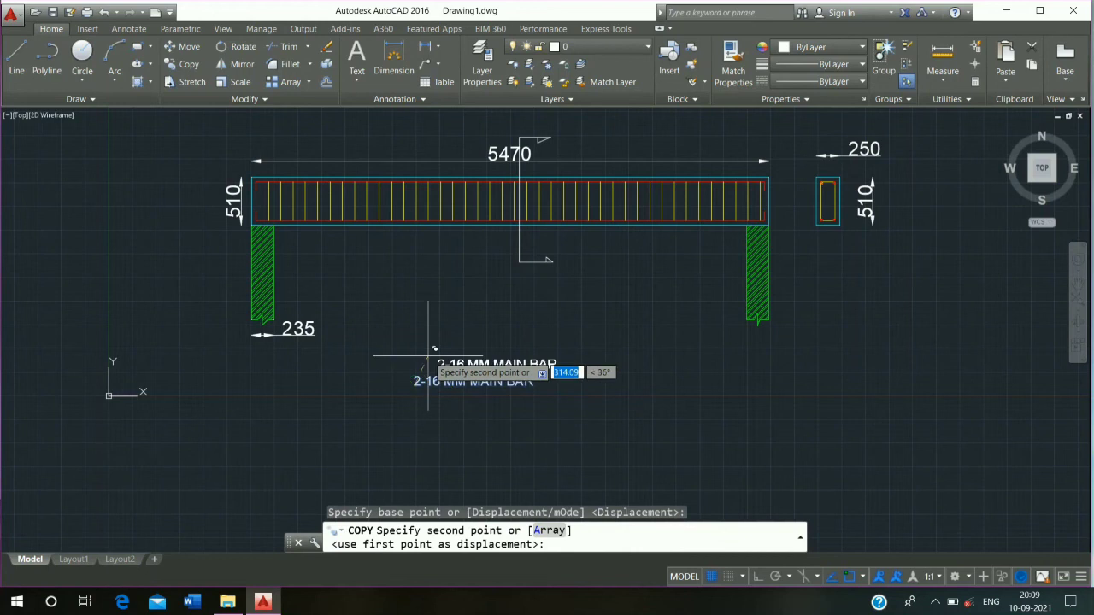
click(315, 246)
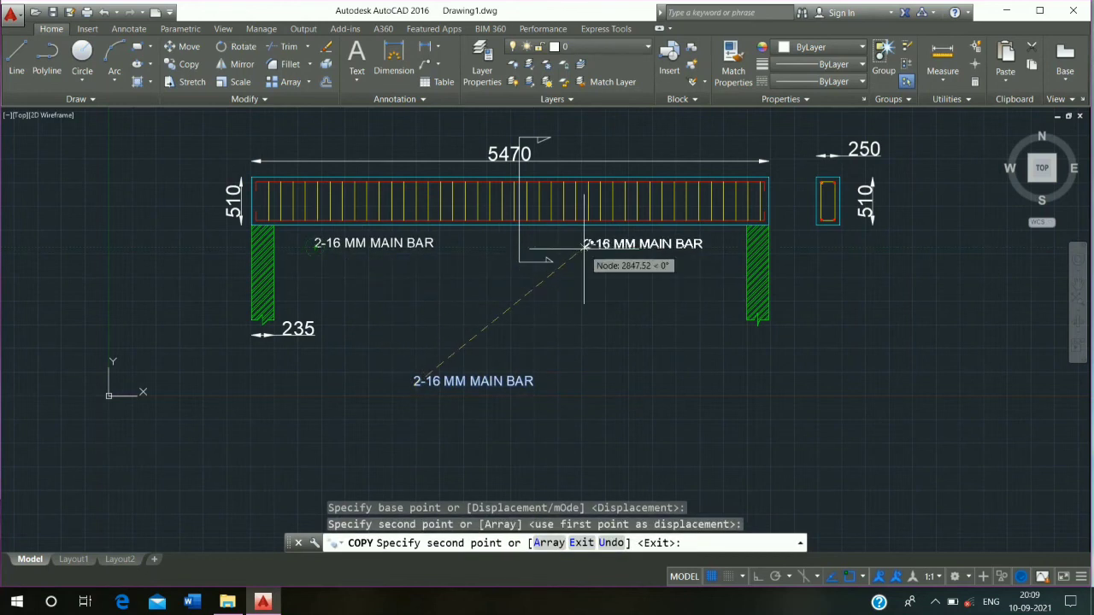
click(584, 246)
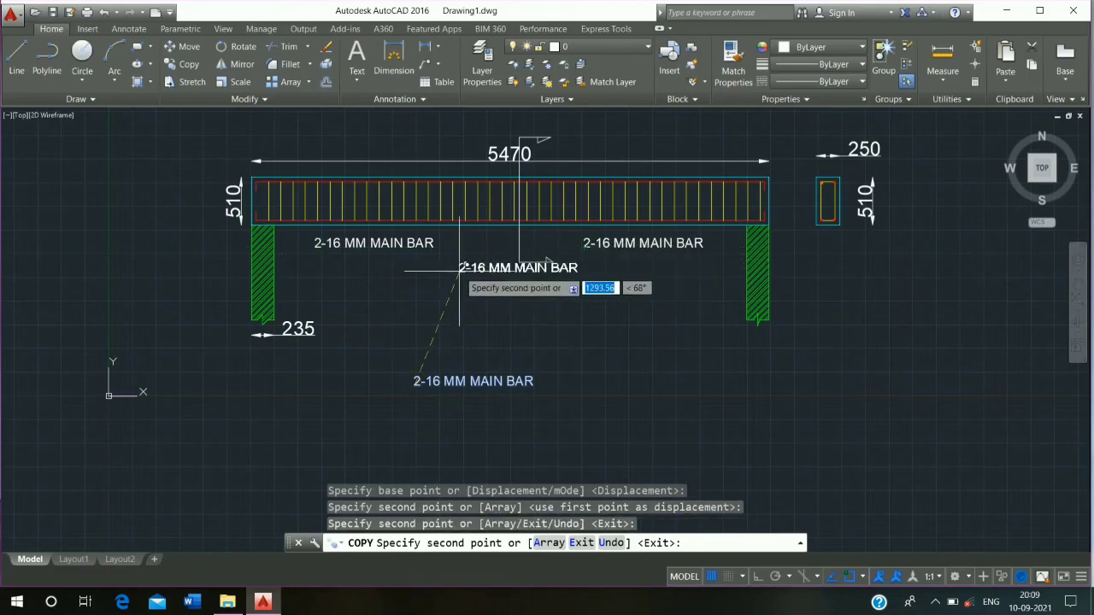
middle_drag(463, 287, 468, 330)
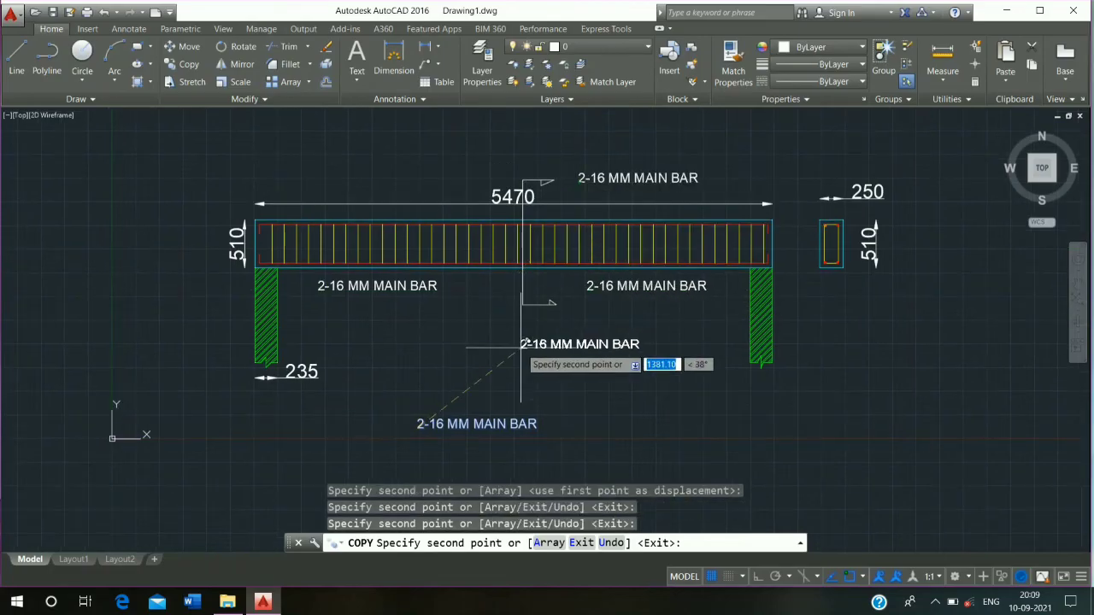
key(Escape)
key(Escape)
key(Escape)
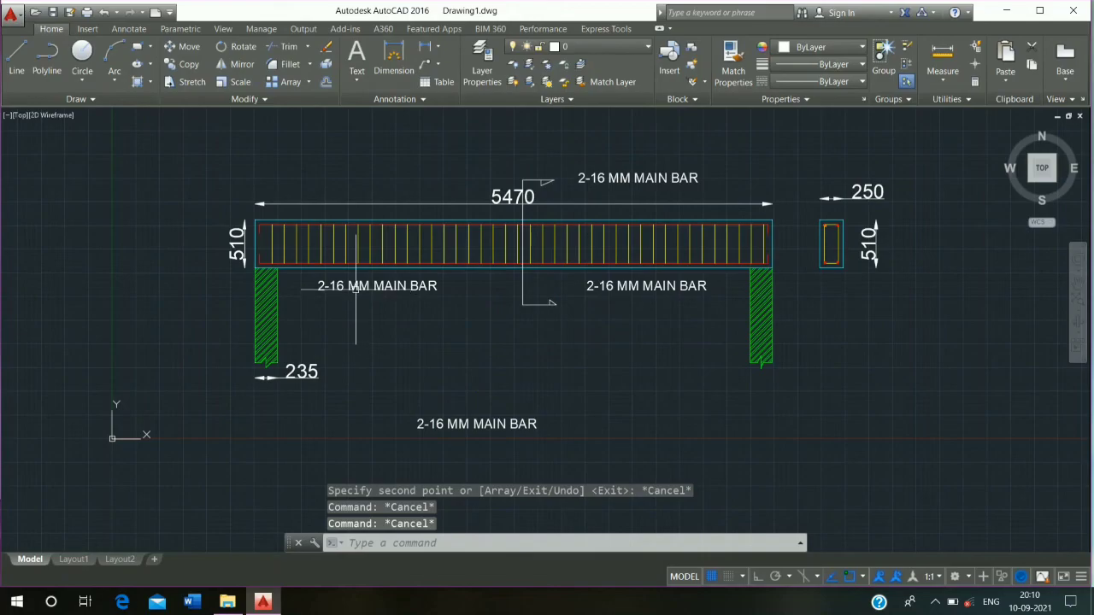
Change the note copy beside the section mark's upper arrow to "A".
middle_drag(353, 286, 324, 260)
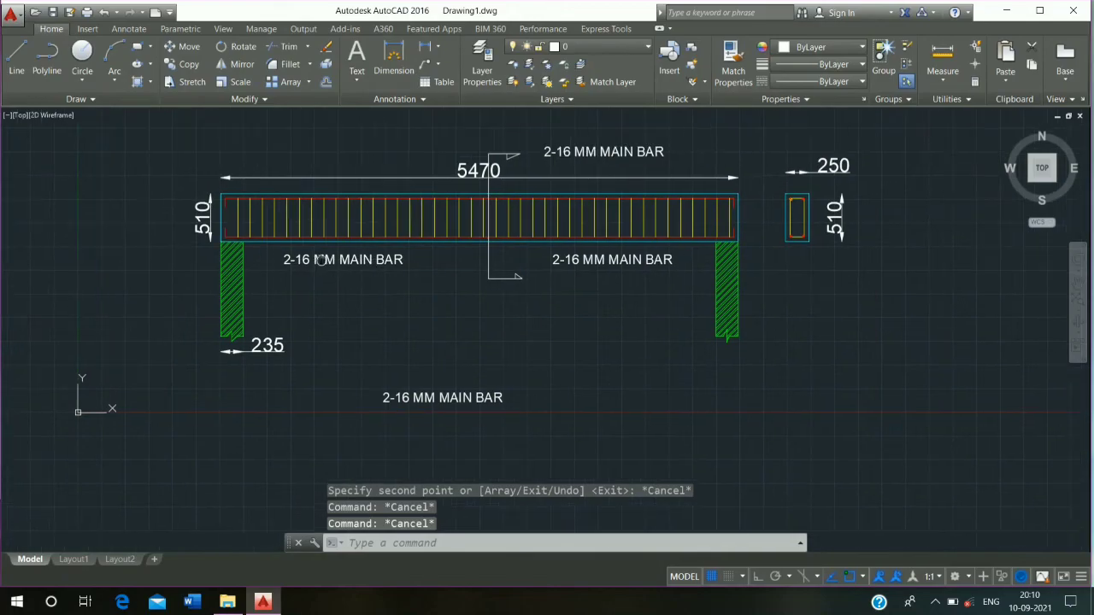
scroll(358, 250, up, 4)
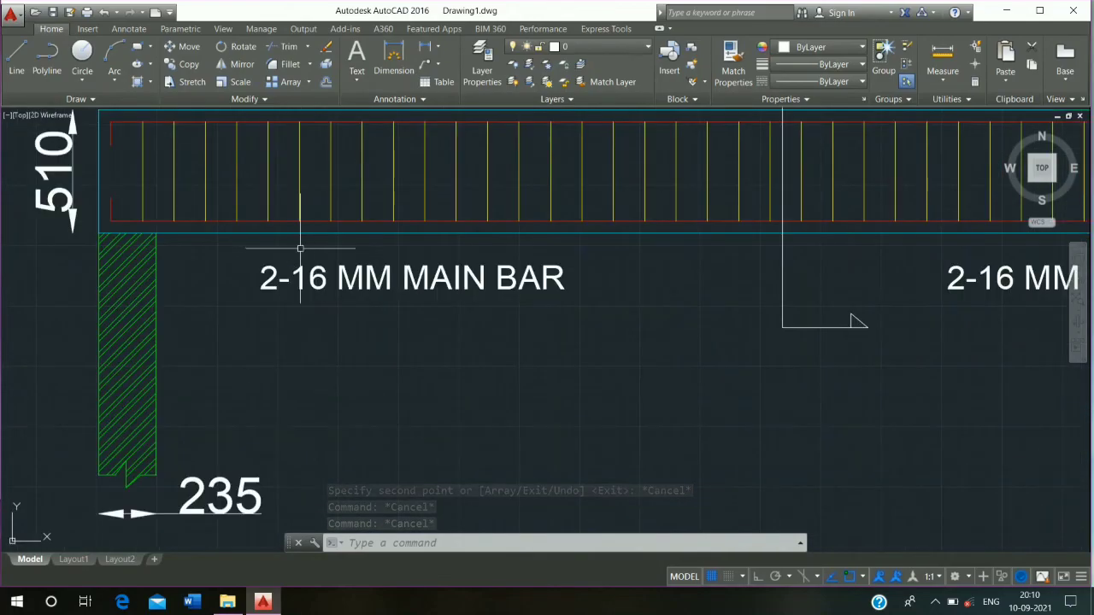
scroll(417, 256, down, 4)
middle_drag(416, 268, 342, 276)
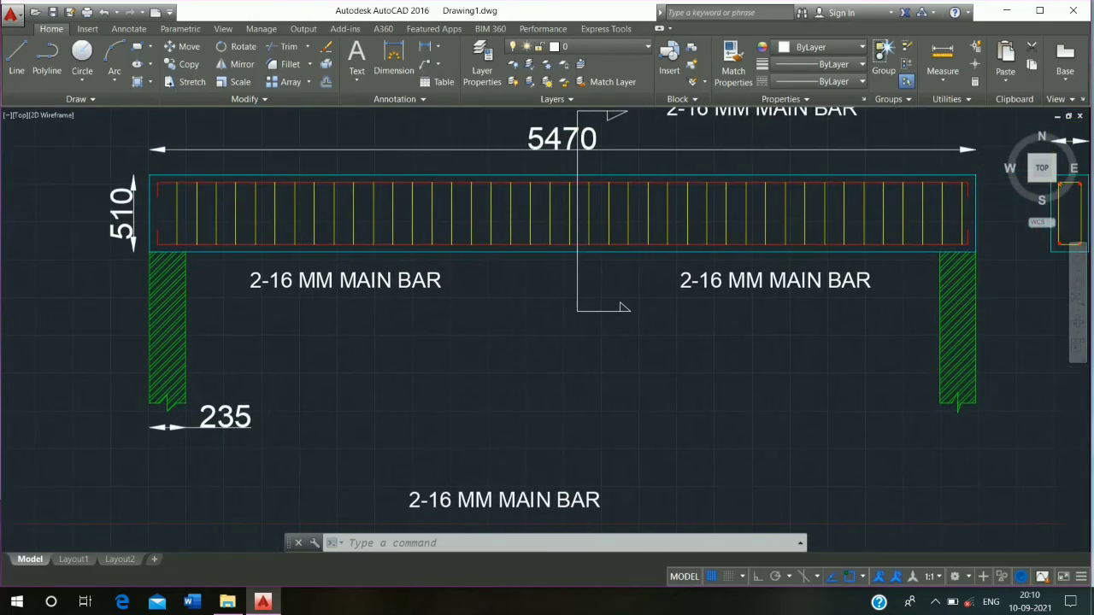
middle_drag(795, 264, 675, 342)
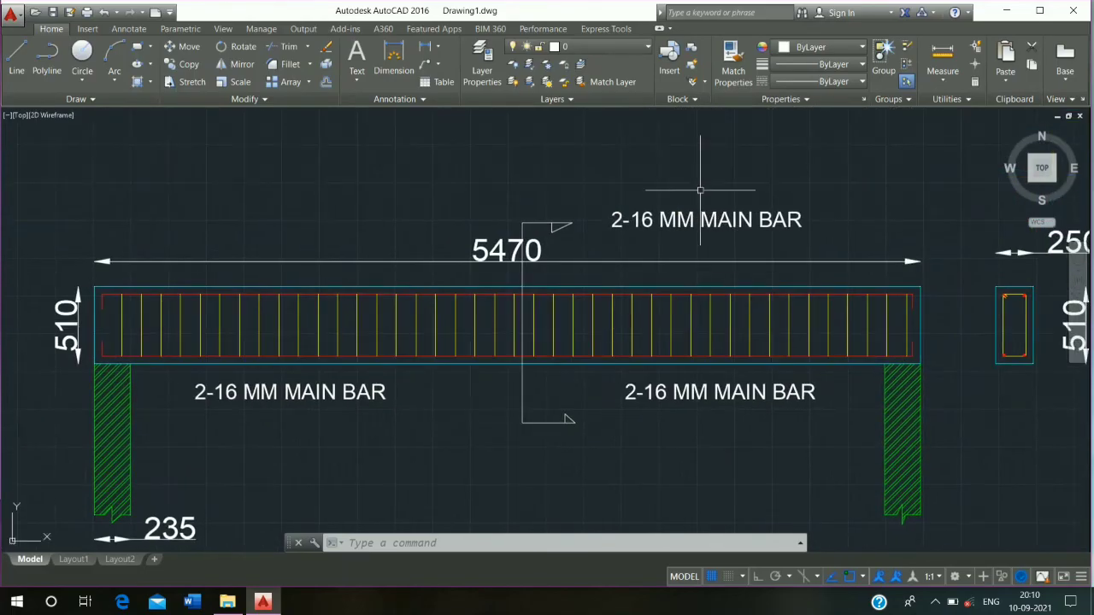
double_click(777, 218)
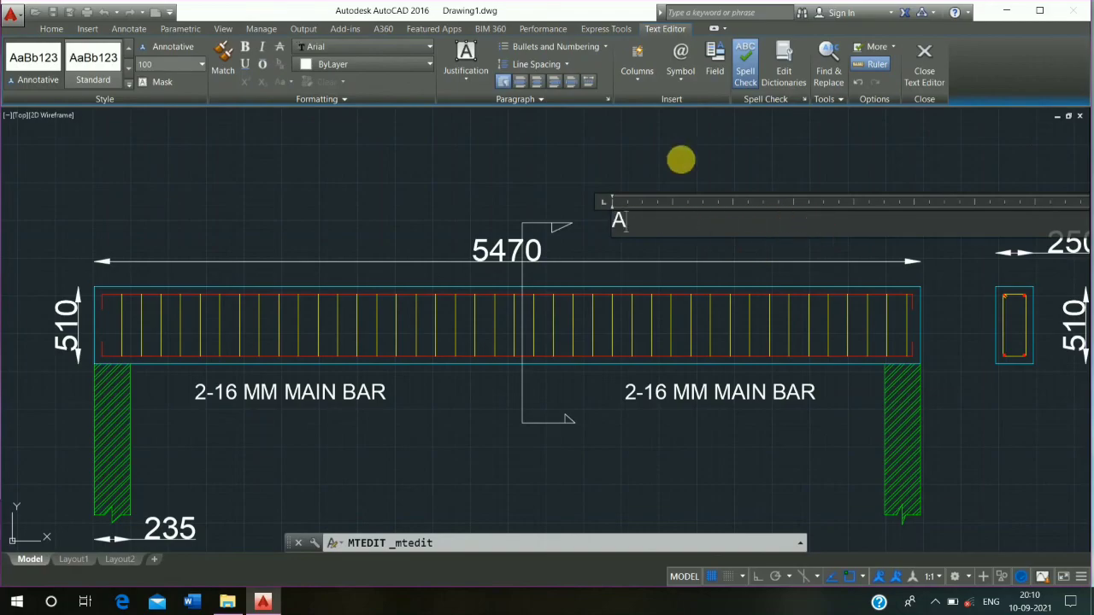
click(679, 157)
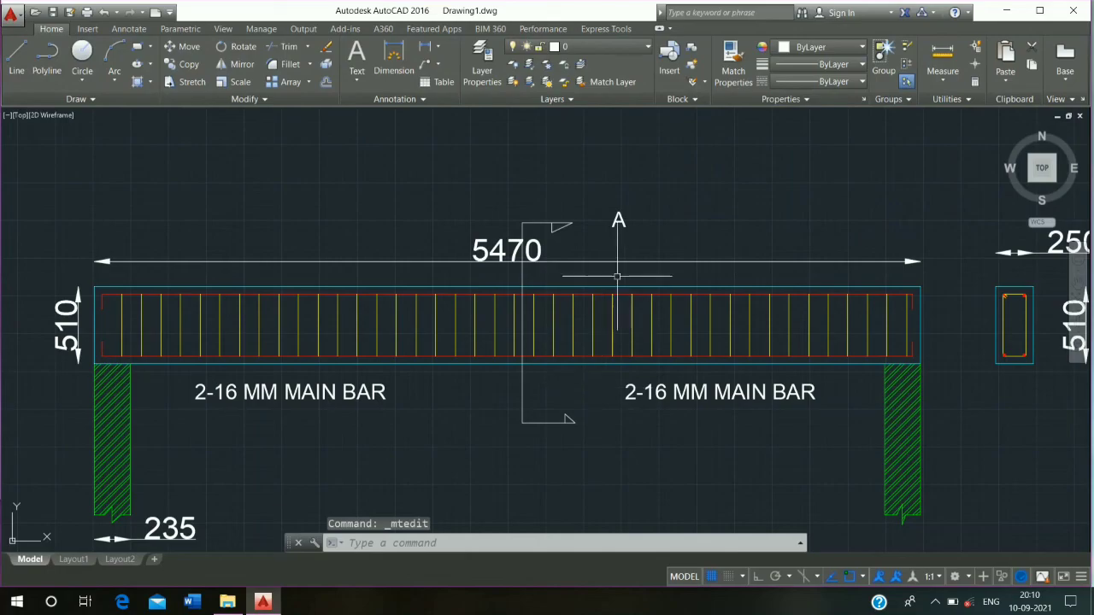
Copy the letter A beside the section mark's lower arrow.
click(185, 65)
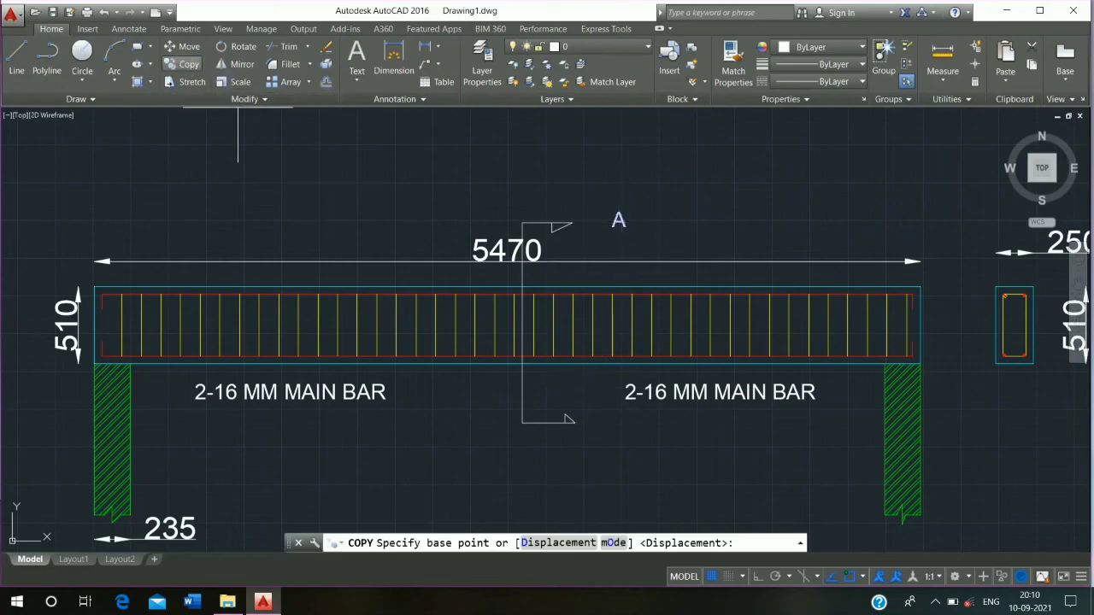
click(612, 224)
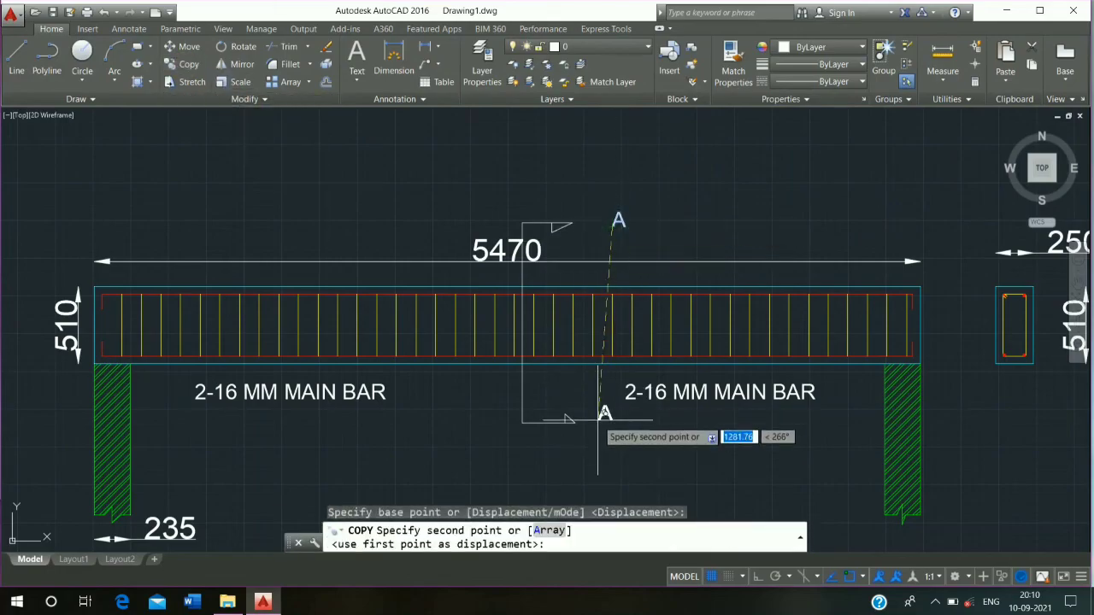
click(597, 422)
key(Escape)
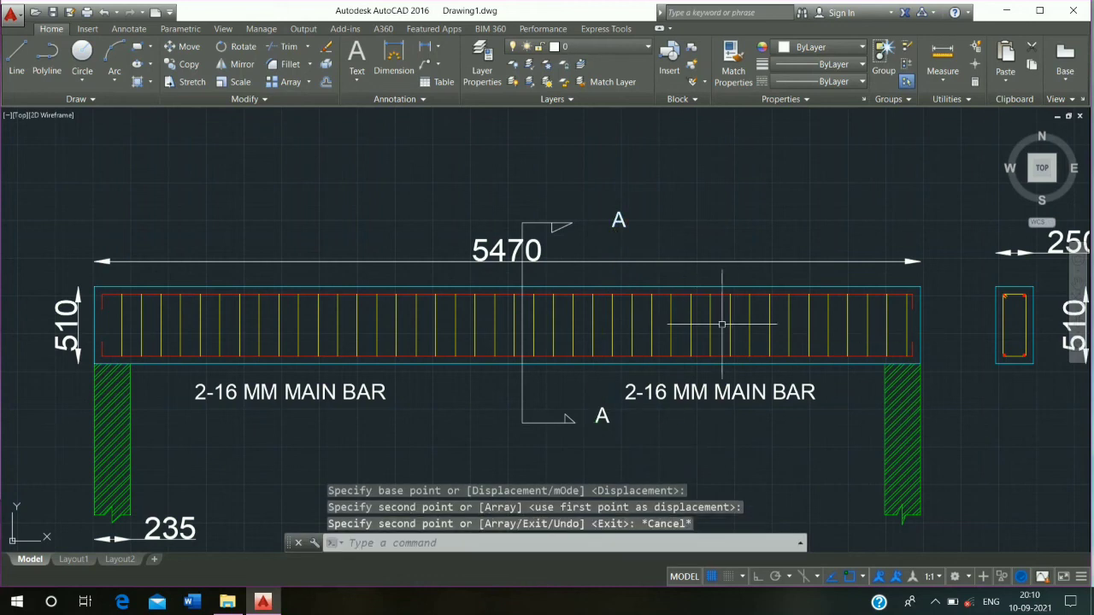
Change the note under the beam's left half to "2L-8 MM STIRRUP @ 130 MM C/C".
middle_drag(376, 399, 387, 311)
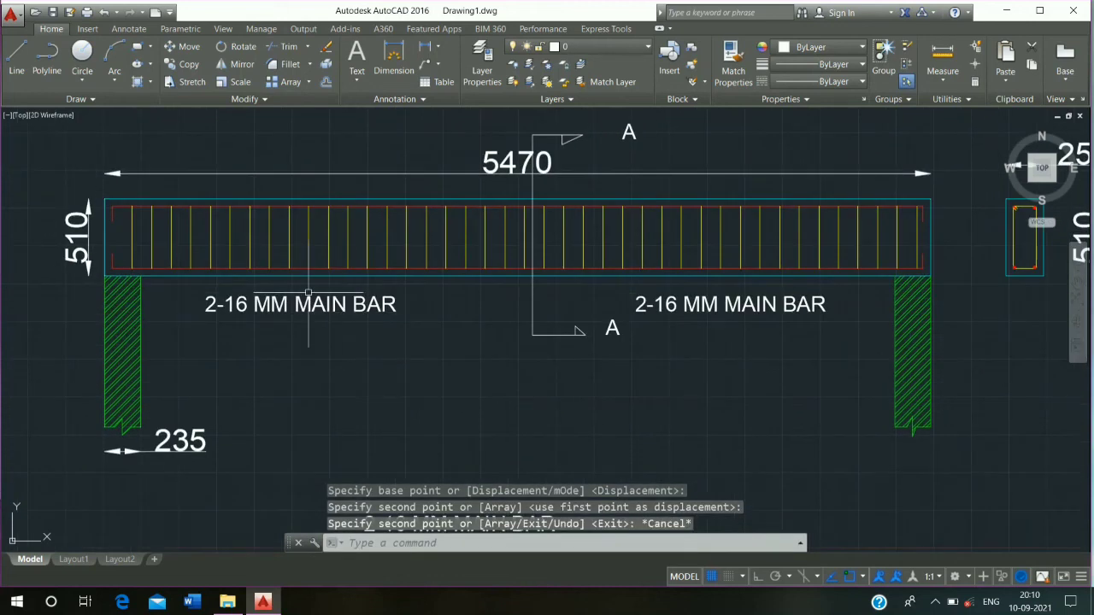
double_click(302, 305)
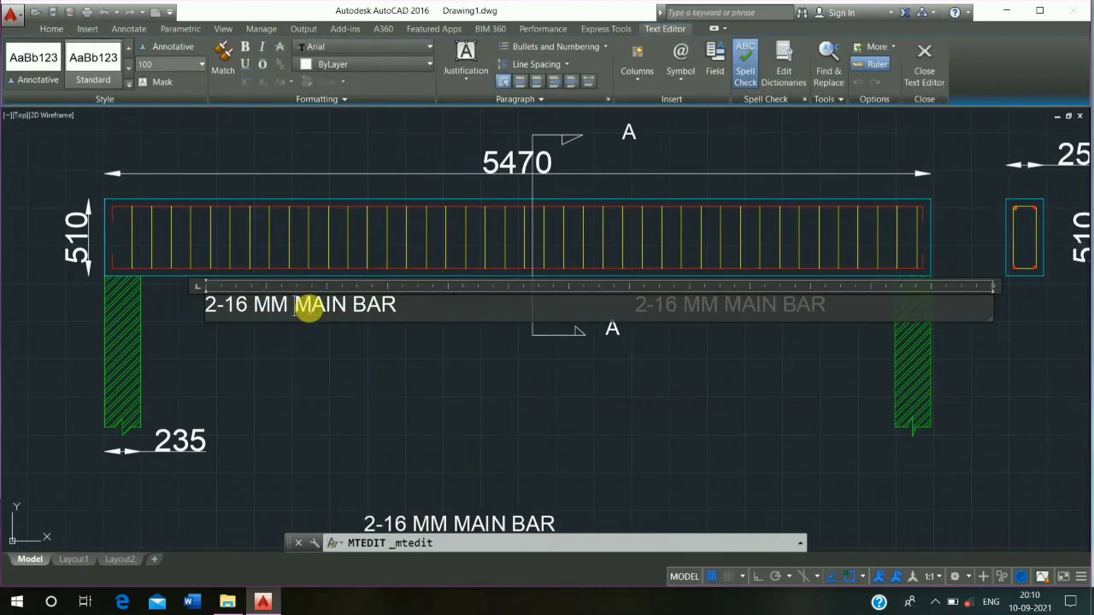
key(ctrl+a)
text(2L-)
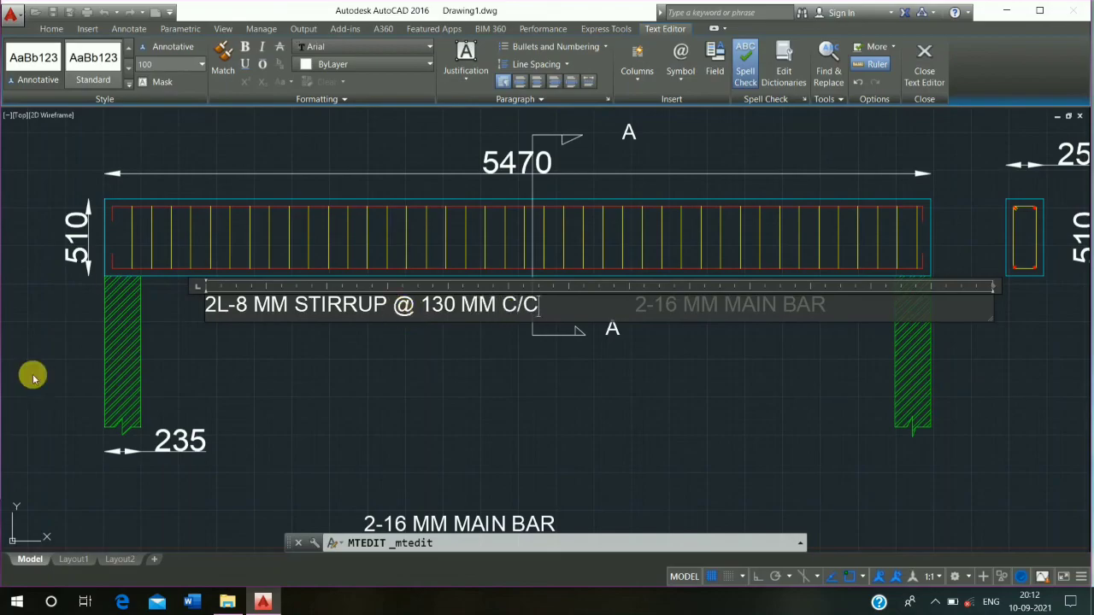
click(297, 388)
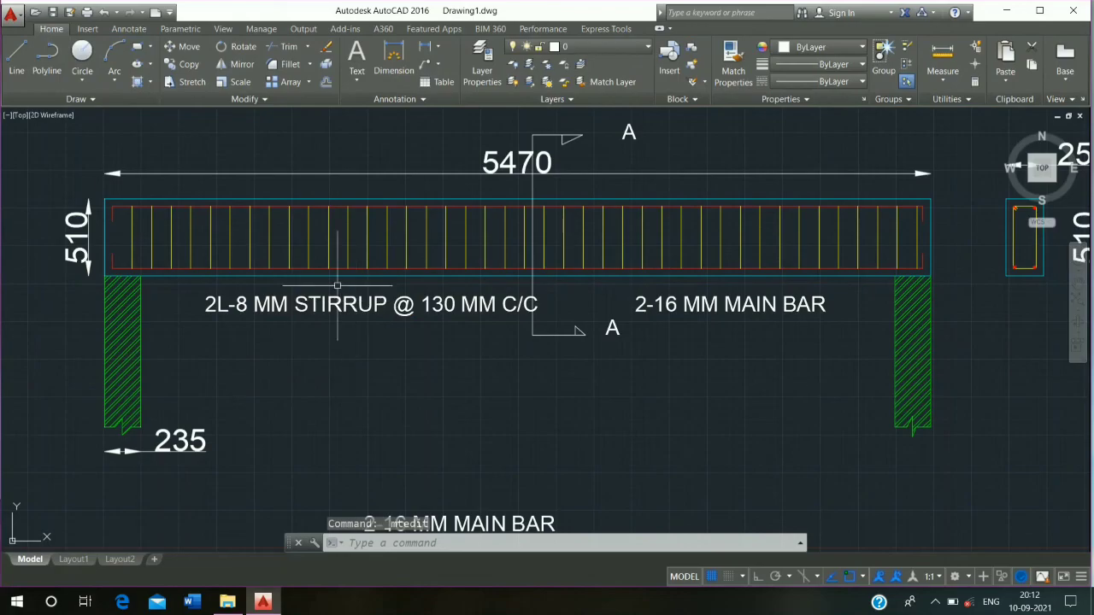
Draw a horizontal quick leader in the beam's left half with its arrowhead on a stirrup above the stirrup note.
text(ql)
key(Return)
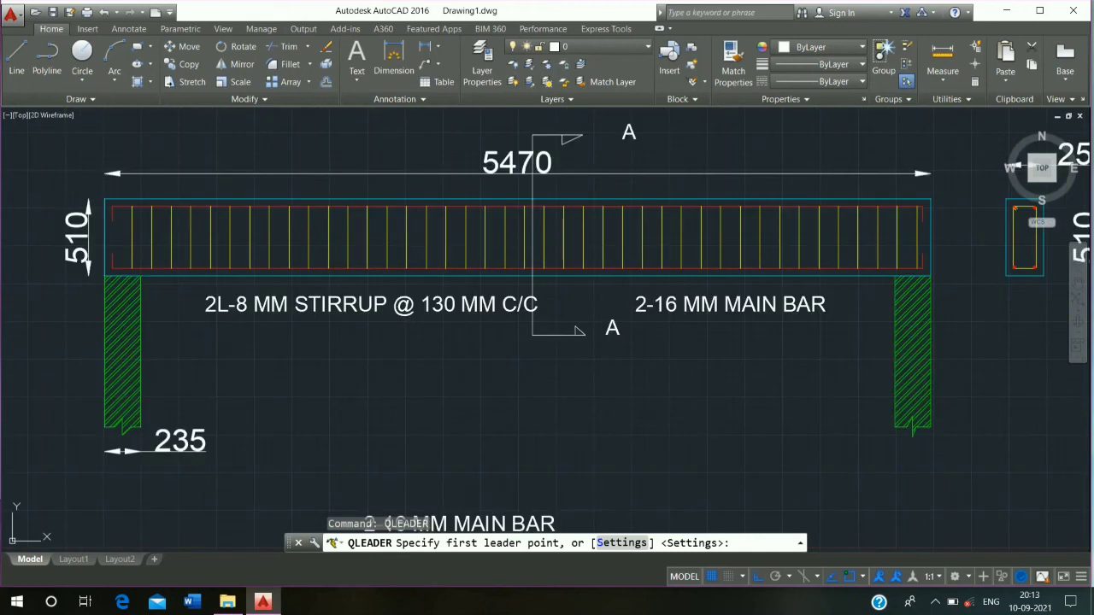
click(425, 231)
click(376, 228)
scroll(375, 231, up, 4)
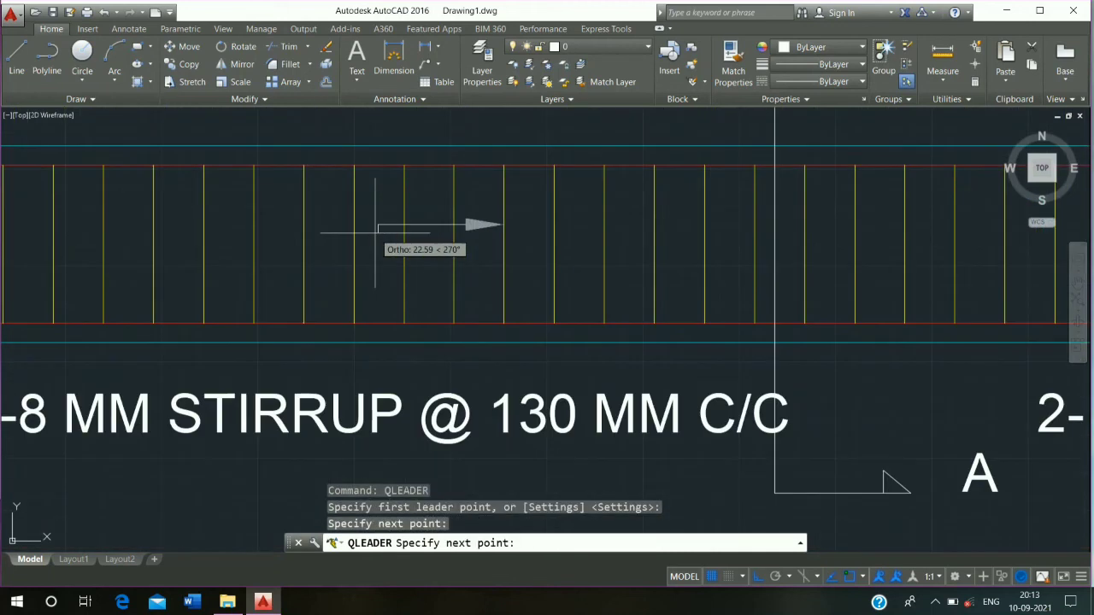
key(Escape)
Draw a second leader from a stirrup farther left, running horizontally left and then down to the stirrup note.
key(Return)
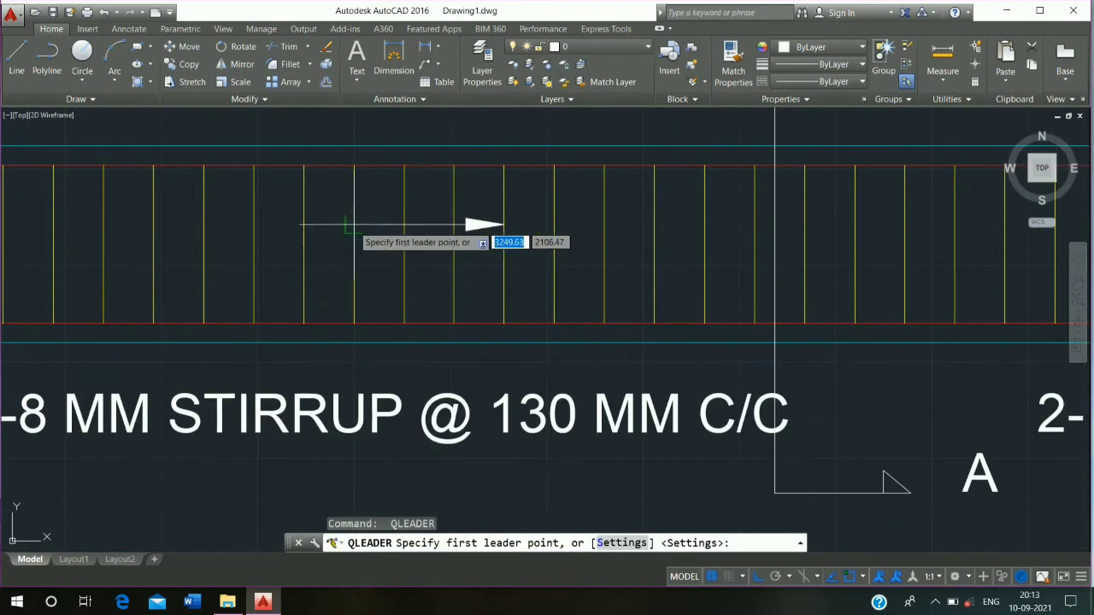
click(395, 224)
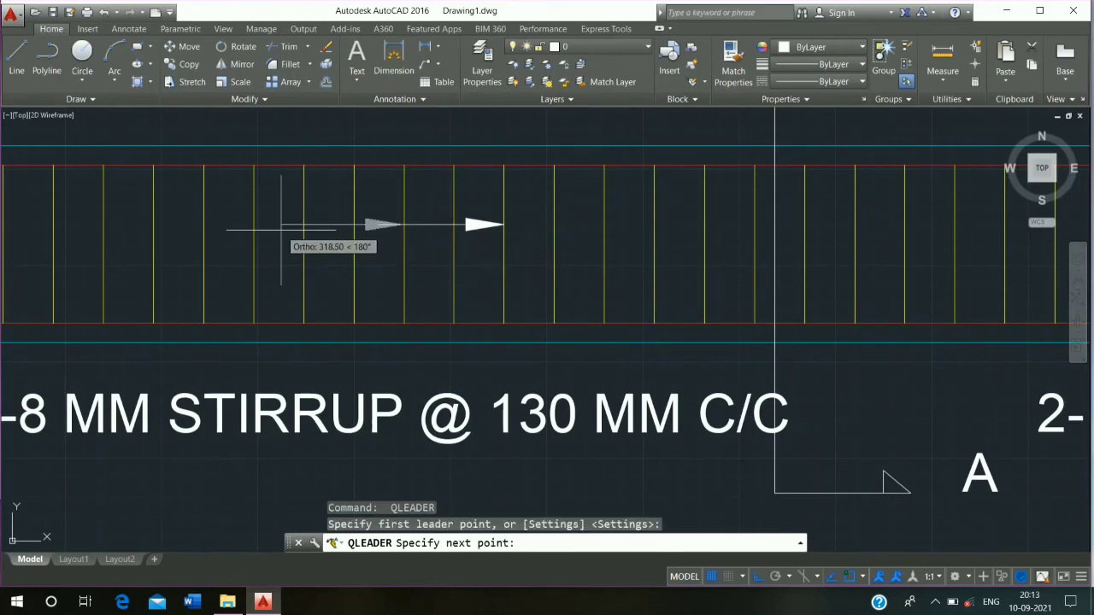
click(287, 229)
click(291, 390)
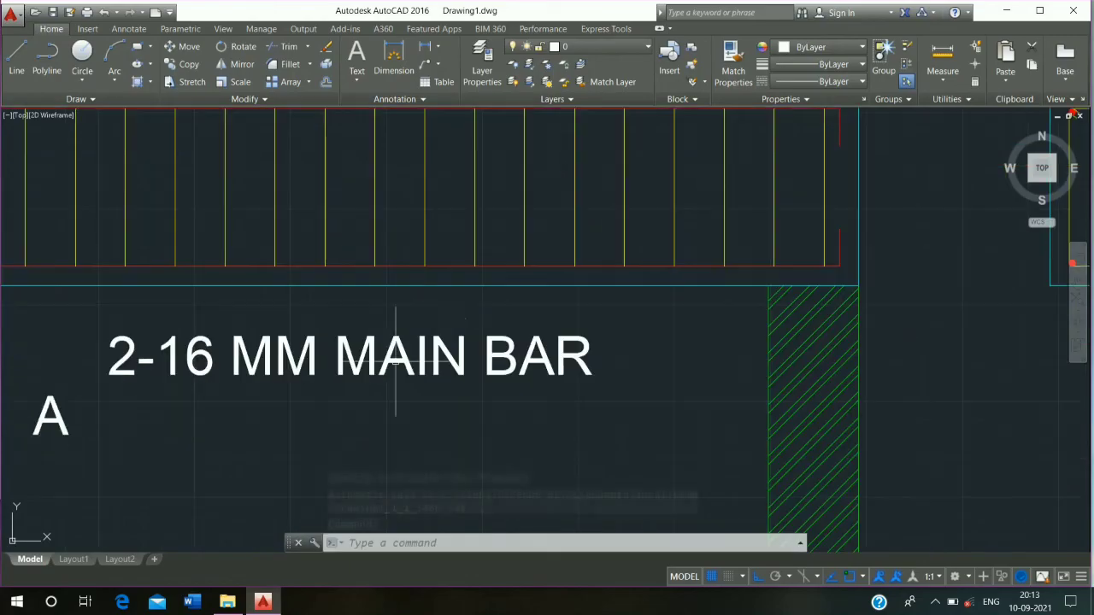
Draw a vertical leader from the bottom main bar down to the "2-16 MM MAIN BAR" note under the beam's right half.
key(Return)
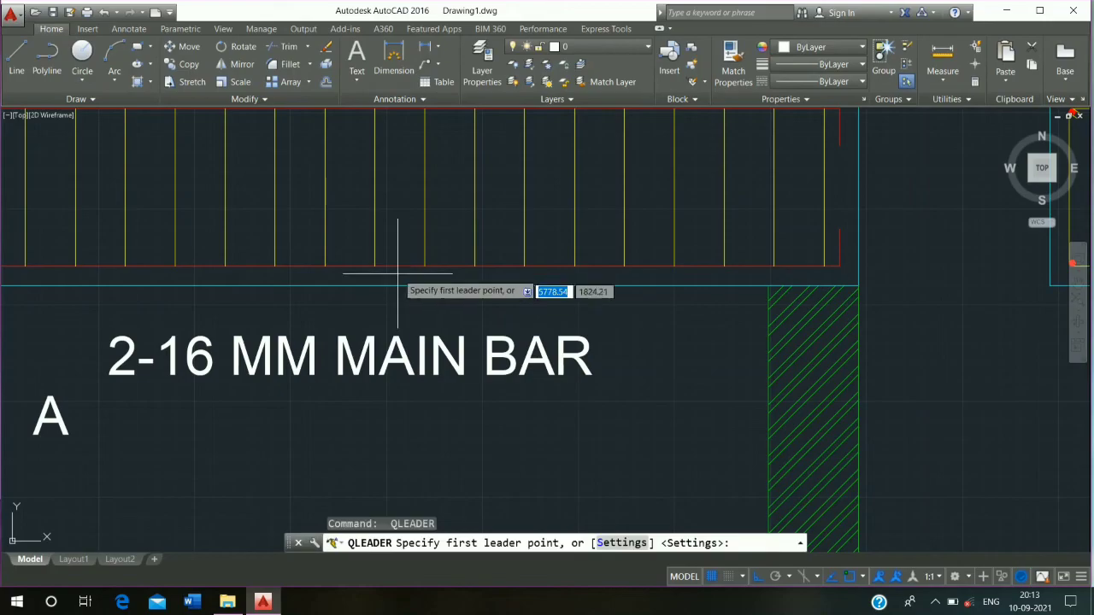
click(397, 268)
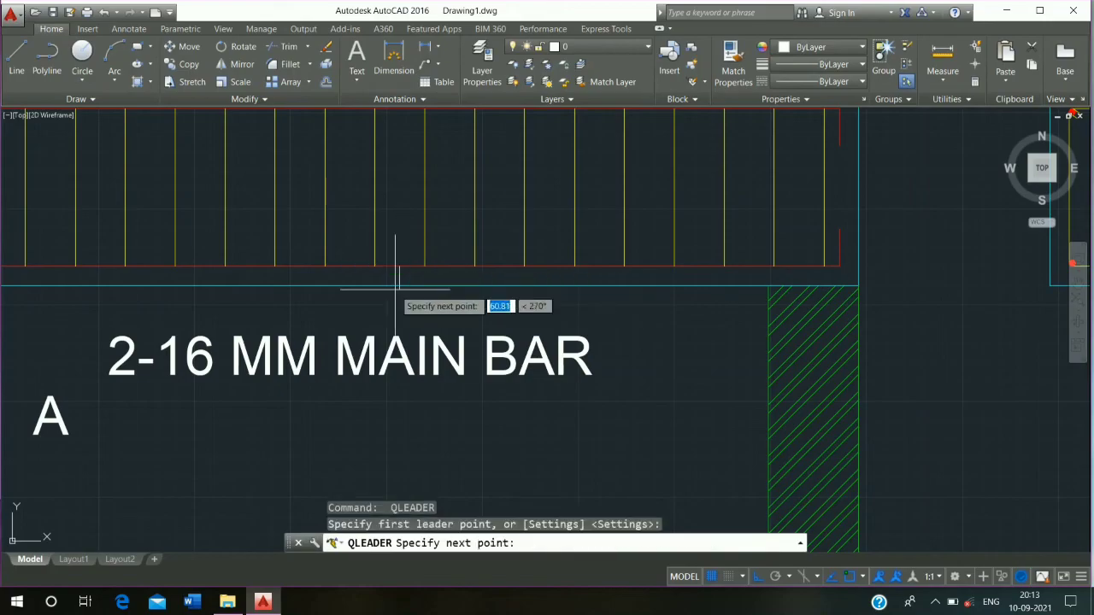
click(399, 365)
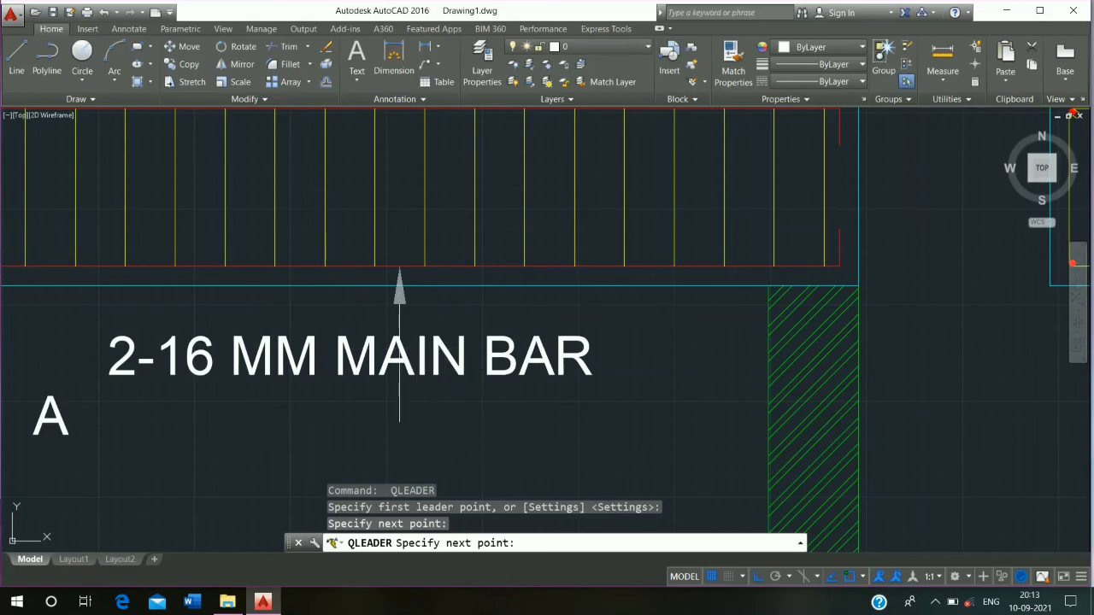
key(Escape)
scroll(441, 372, down, 6)
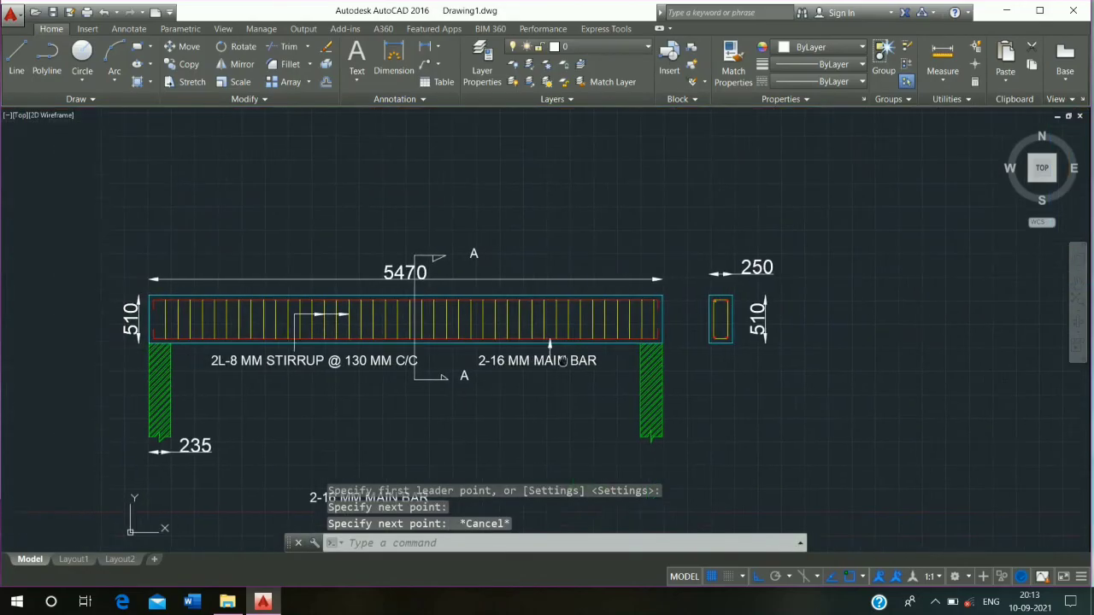
Erase the spare "2-16 MM MAIN BAR" note lying below the walls.
key(ctrl+z)
key(ctrl+z)
click(361, 437)
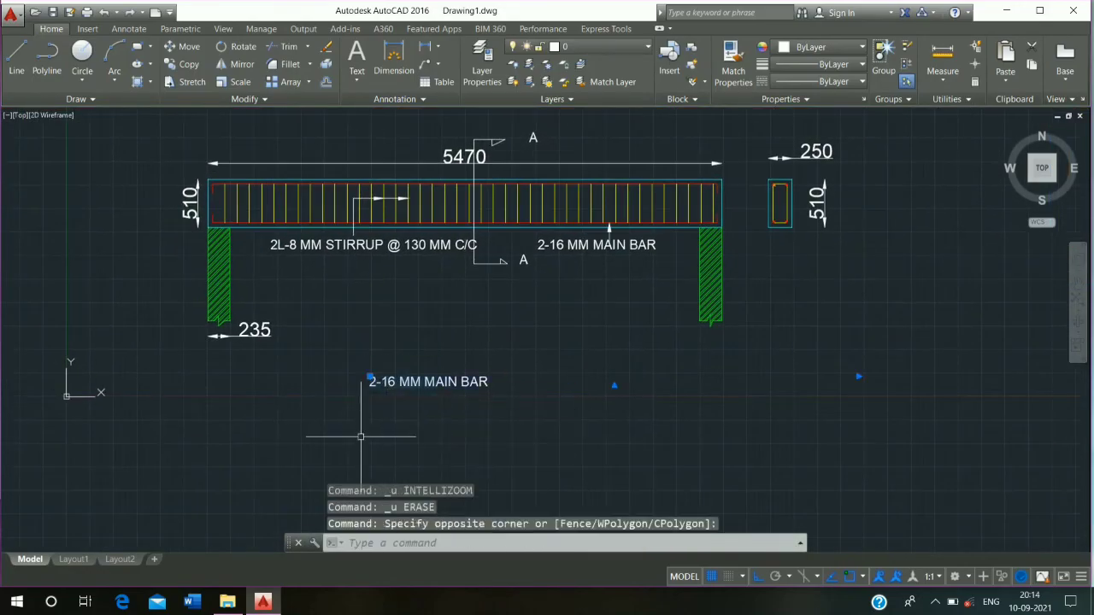
click(368, 453)
text(E)
key(Return)
scroll(360, 432, down, 3)
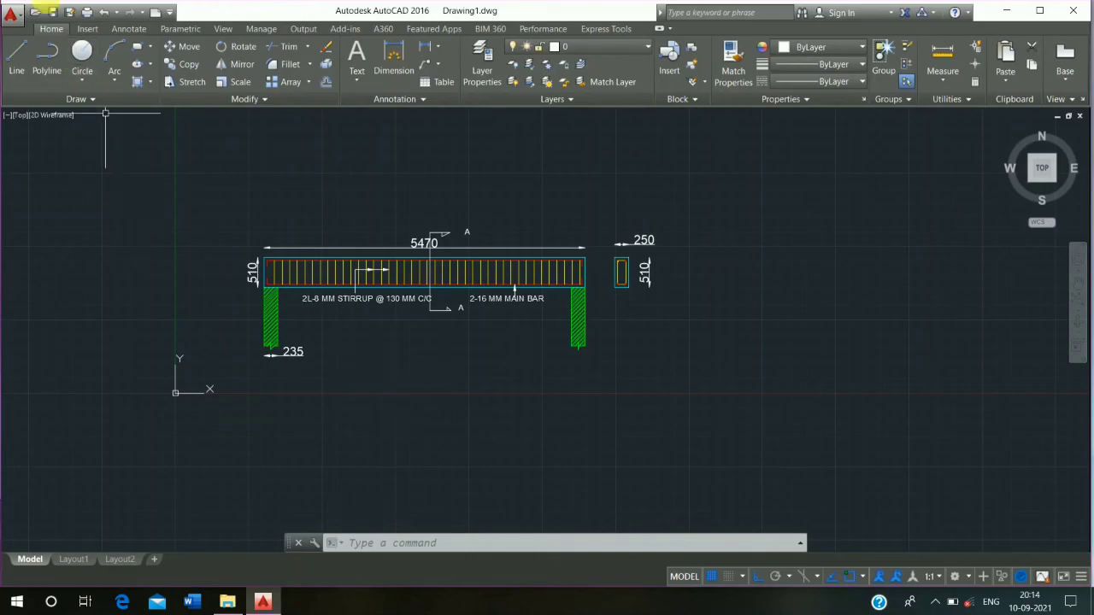
Set up a plot with the DWG To PDF.pc3 plotter, landscape orientation and the plot centered on the paper.
click(26, 21)
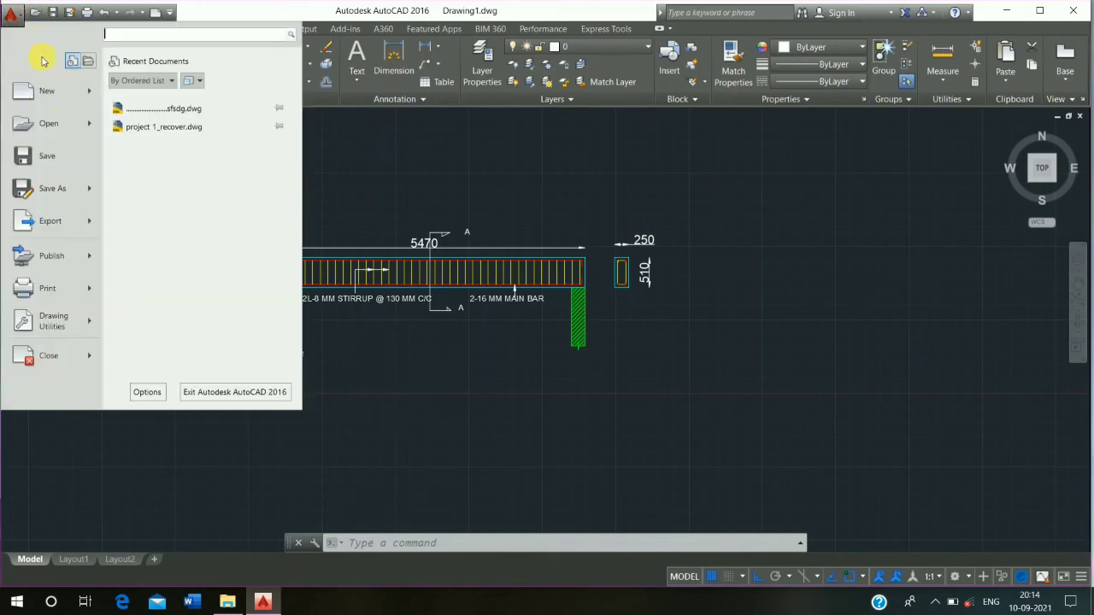
click(64, 286)
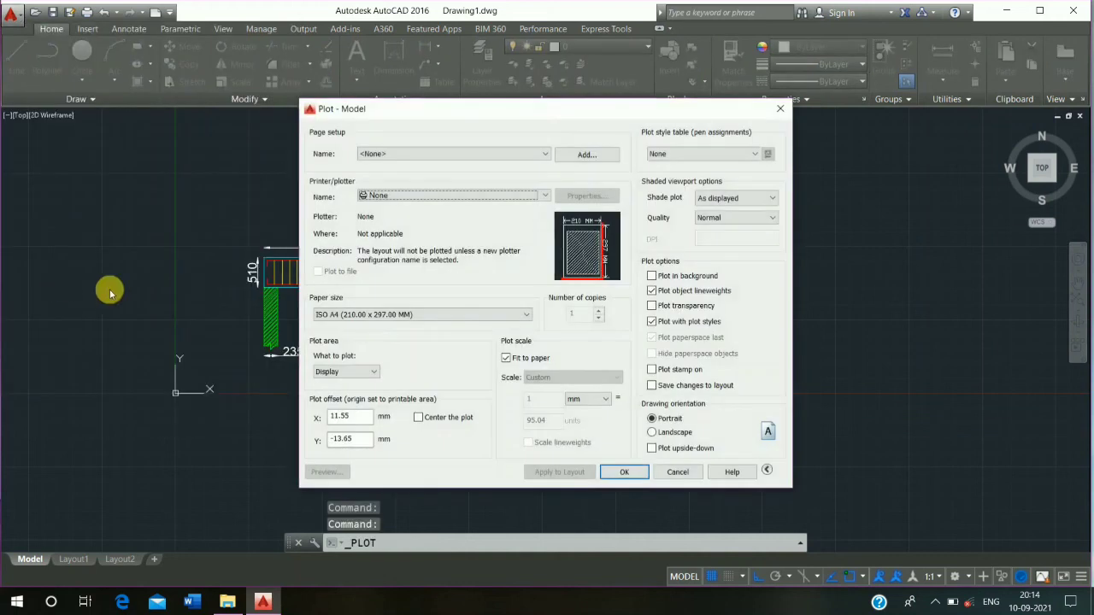
click(513, 198)
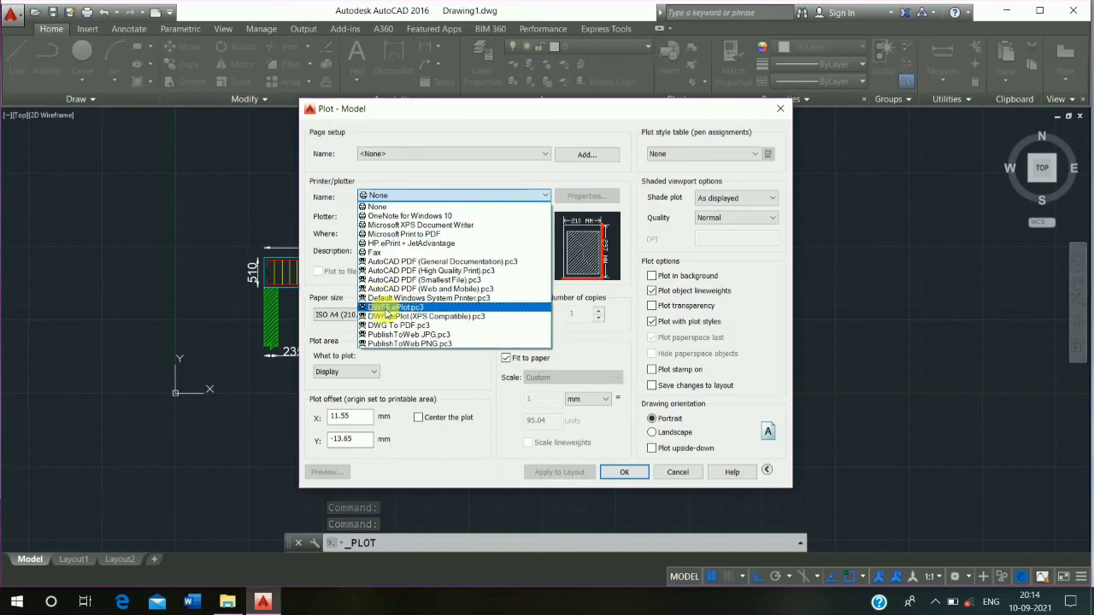
click(395, 324)
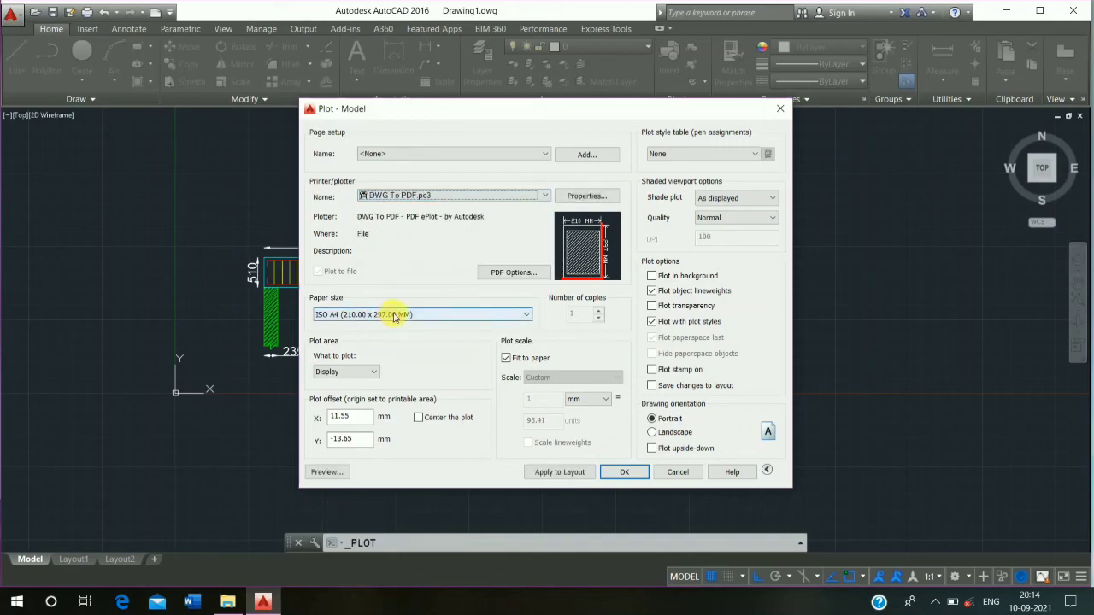
click(653, 434)
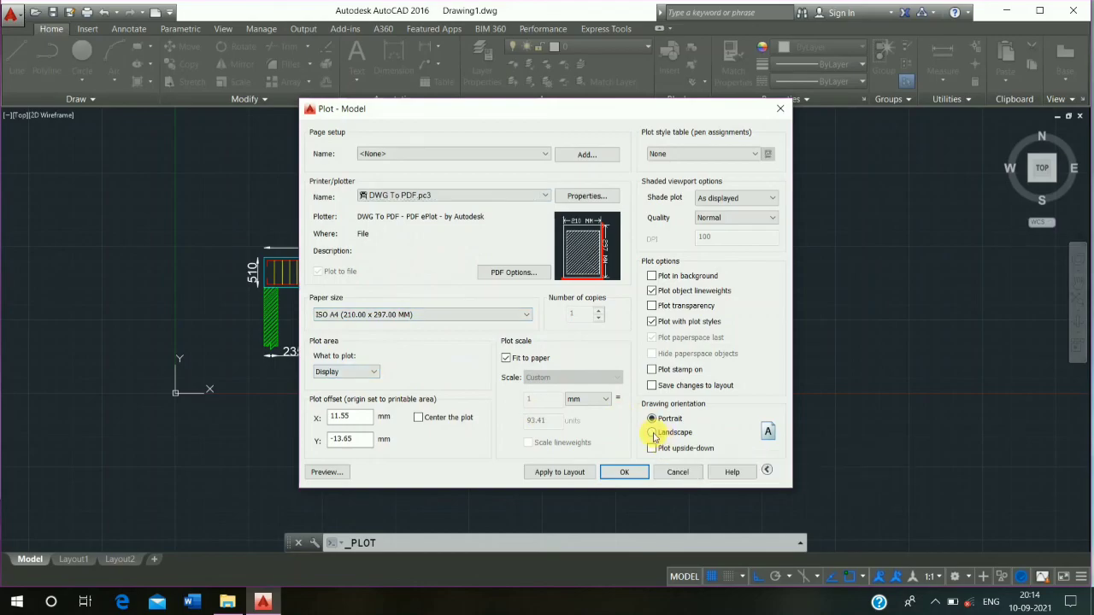
click(418, 417)
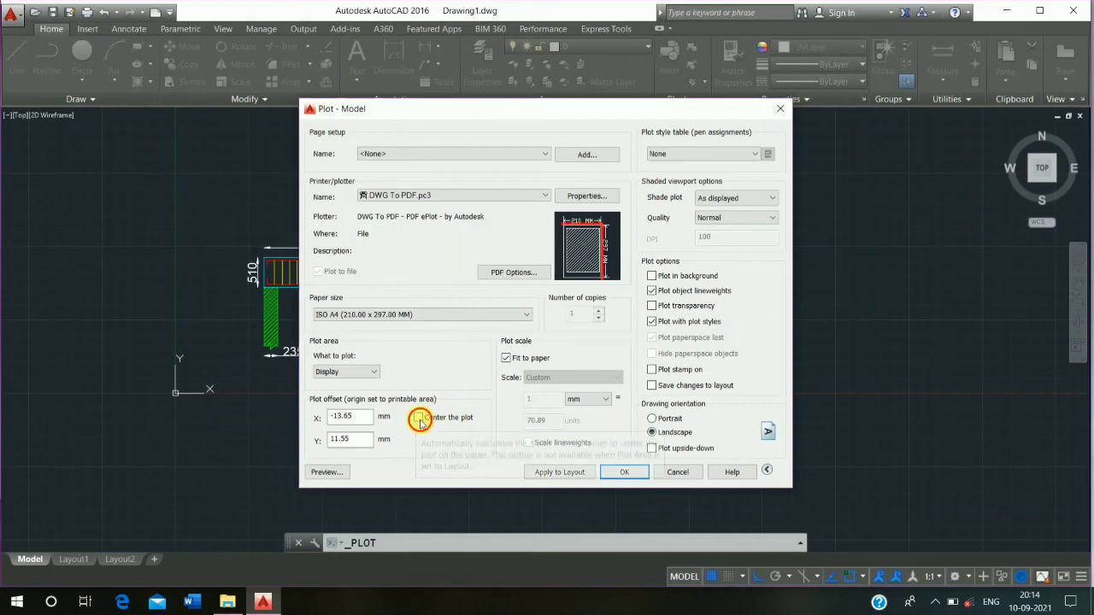
Set the plot area to a window around the whole beam detail and cross-section, and preview the plot.
click(374, 373)
click(354, 413)
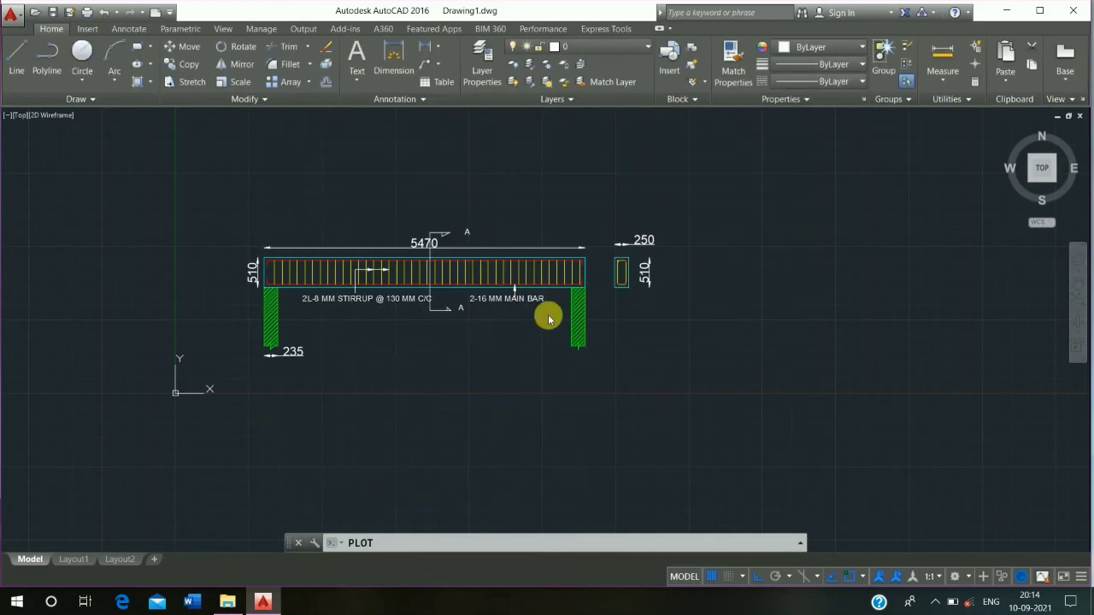
click(719, 181)
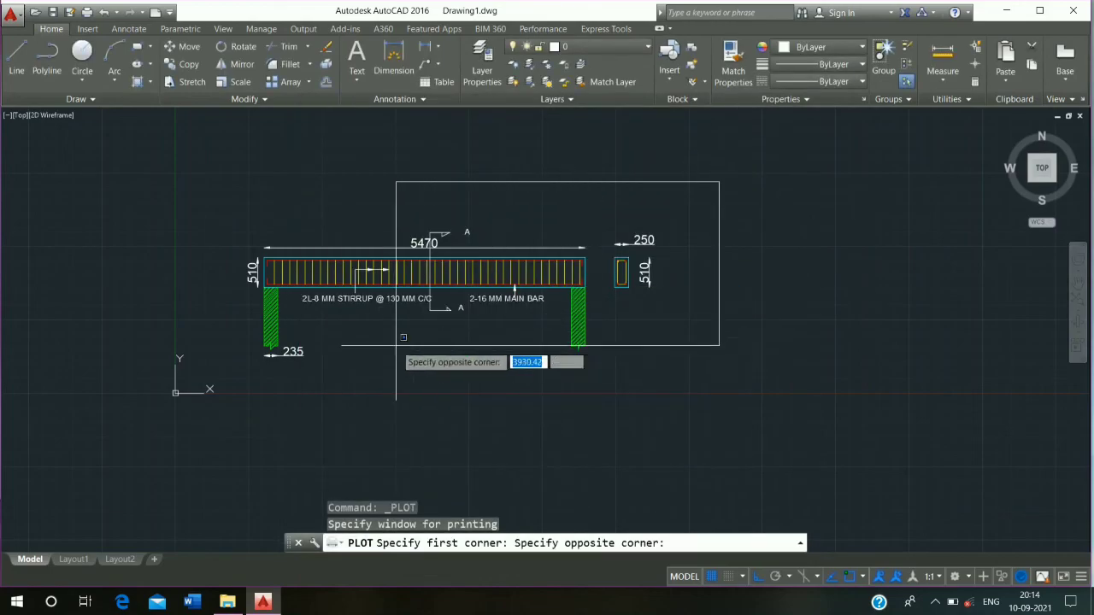
click(191, 367)
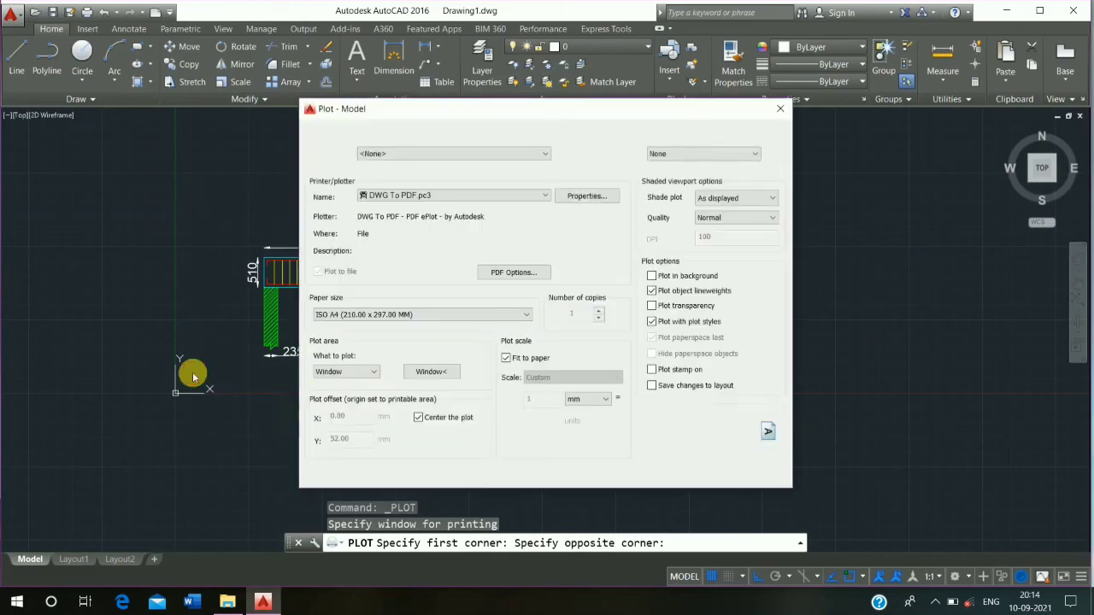
click(325, 471)
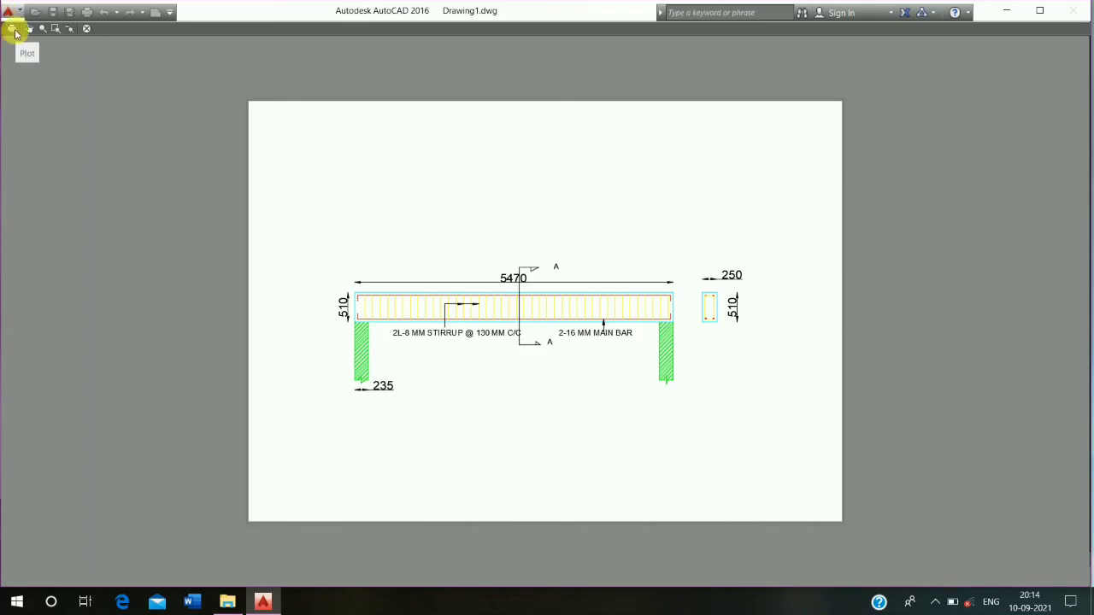
scroll(530, 342, up, 4)
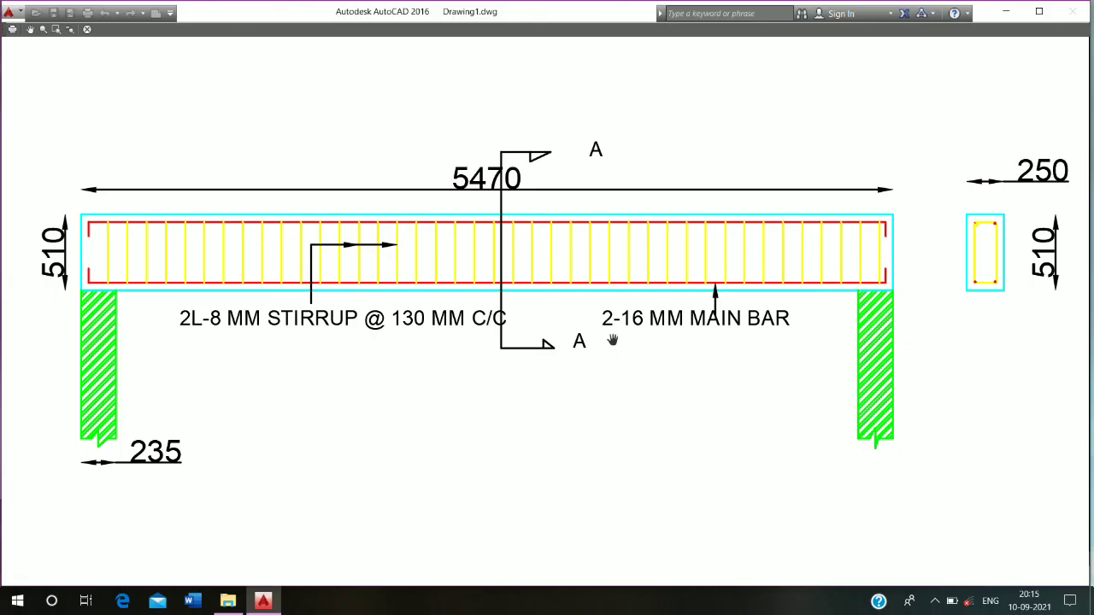